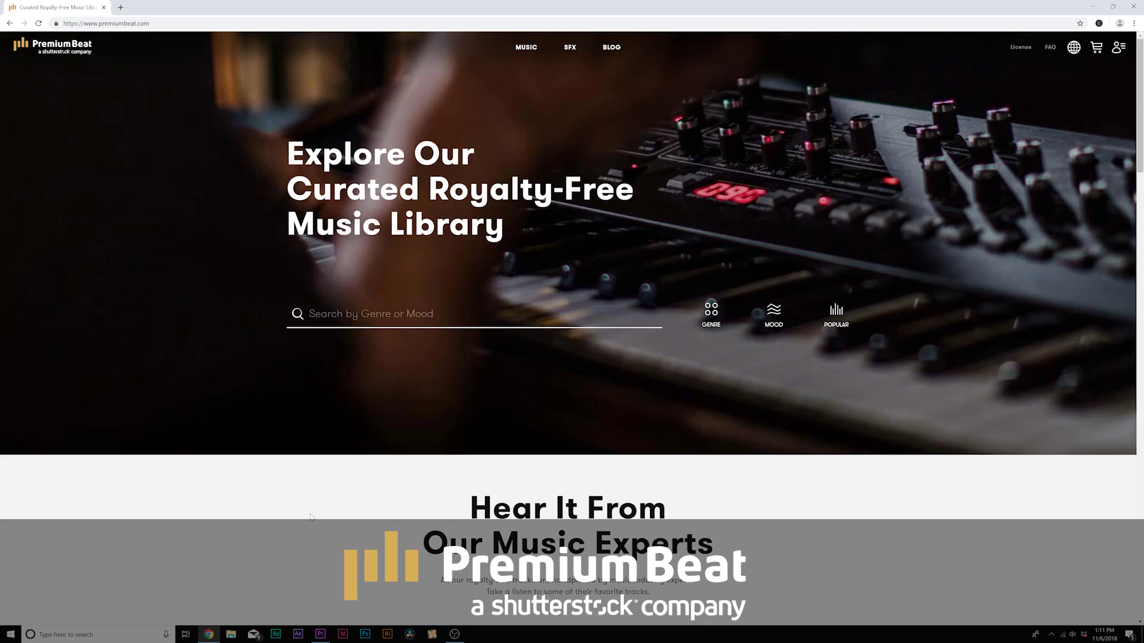
Preview the Autumn Eyes and Worldview tracks from the popular royalty-free list
scroll(277, 506, "down", 5)
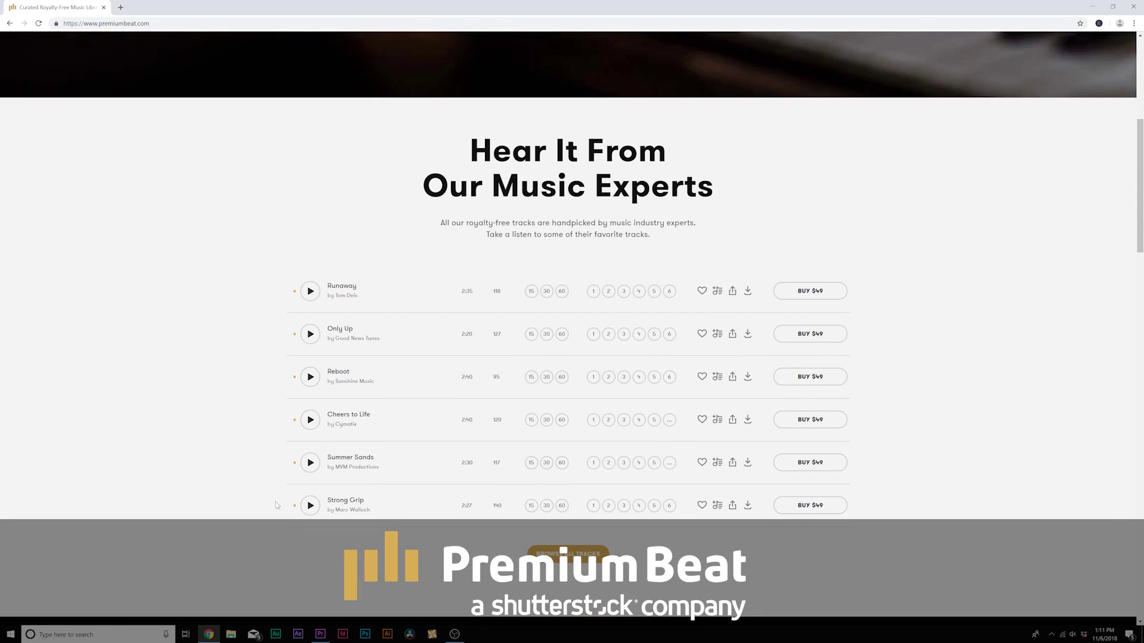
scroll(276, 502, "down", 2)
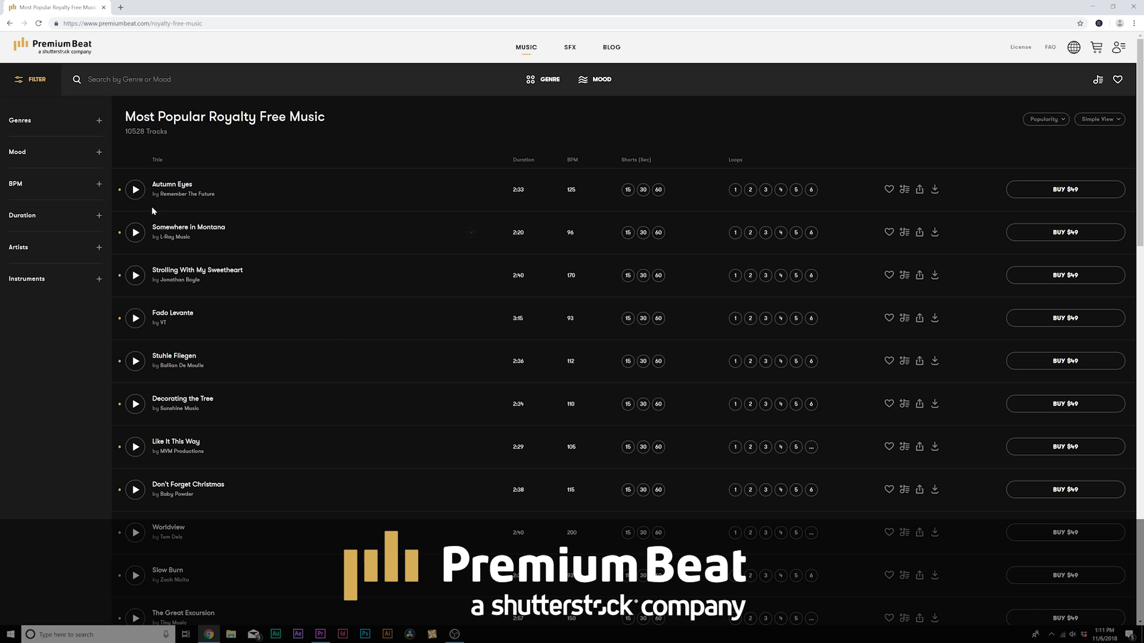
left_click(135, 190)
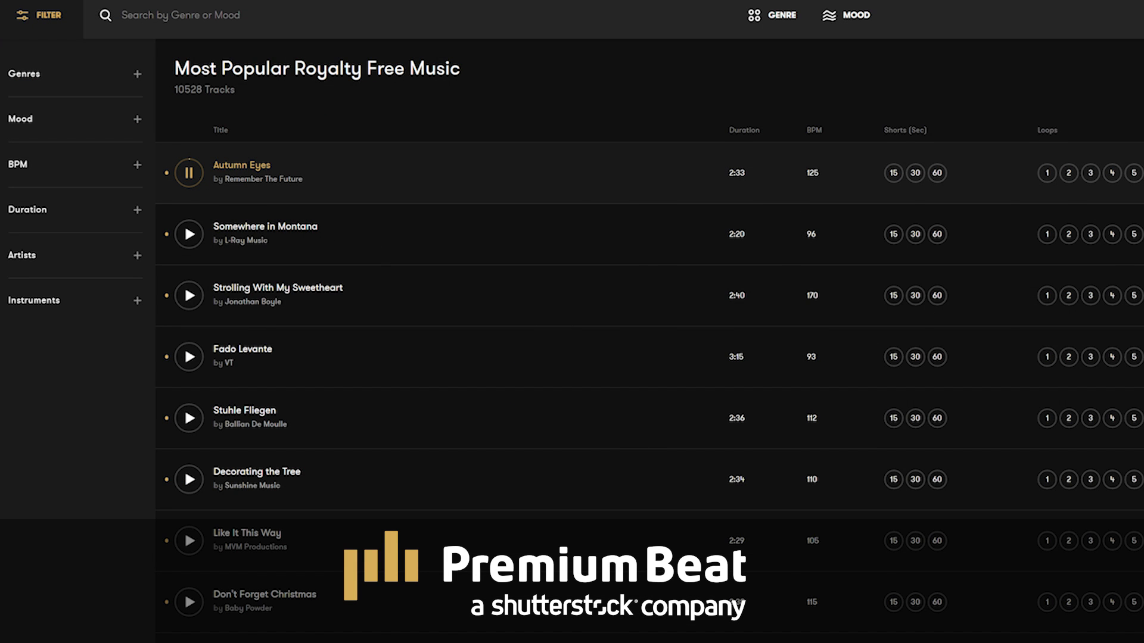
scroll(458, 357, "down", 3)
left_click(457, 359)
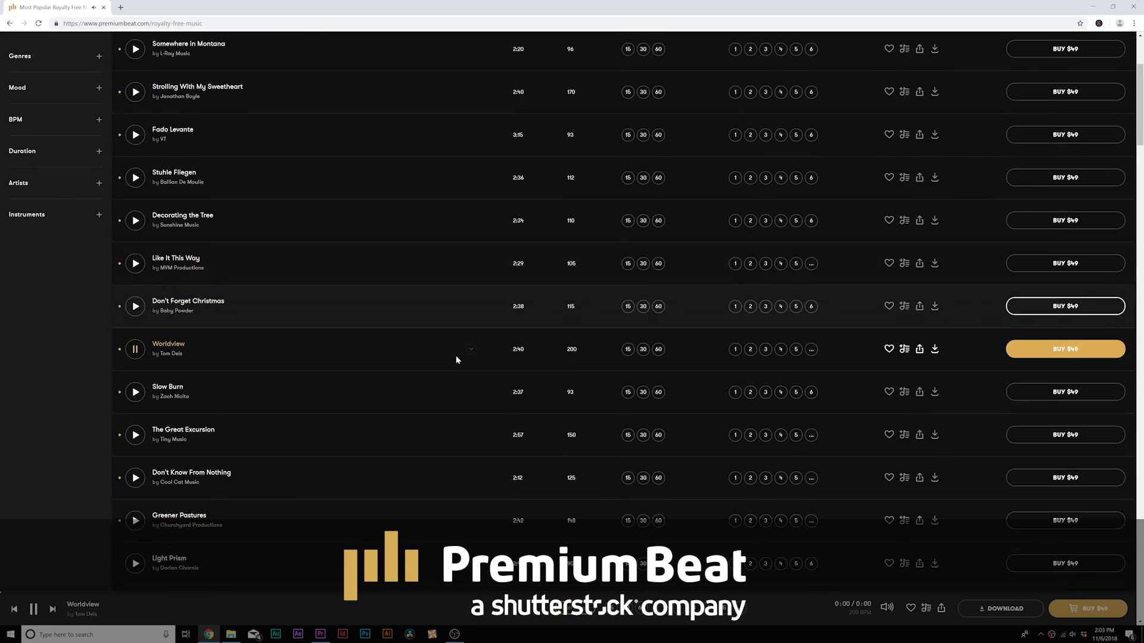
scroll(457, 359, "down", 3)
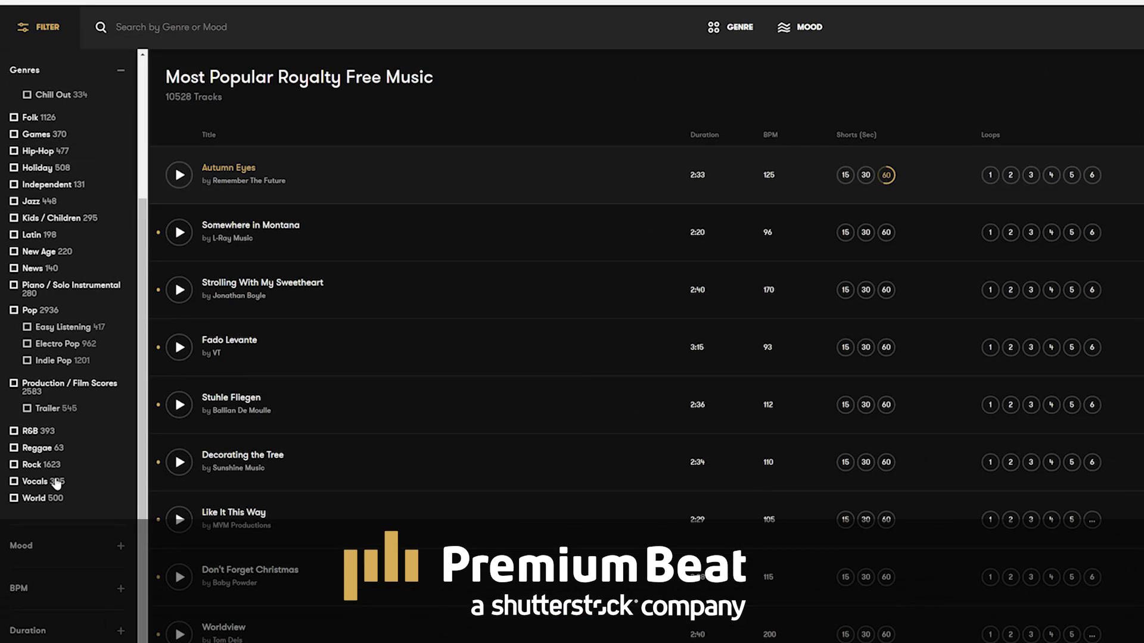
scroll(56, 477, "up", 3)
Collapse the Genres filter, expand Mood, and choose the Loops Set WAV download for Quiet Meaning
left_click(40, 81)
left_click(31, 125)
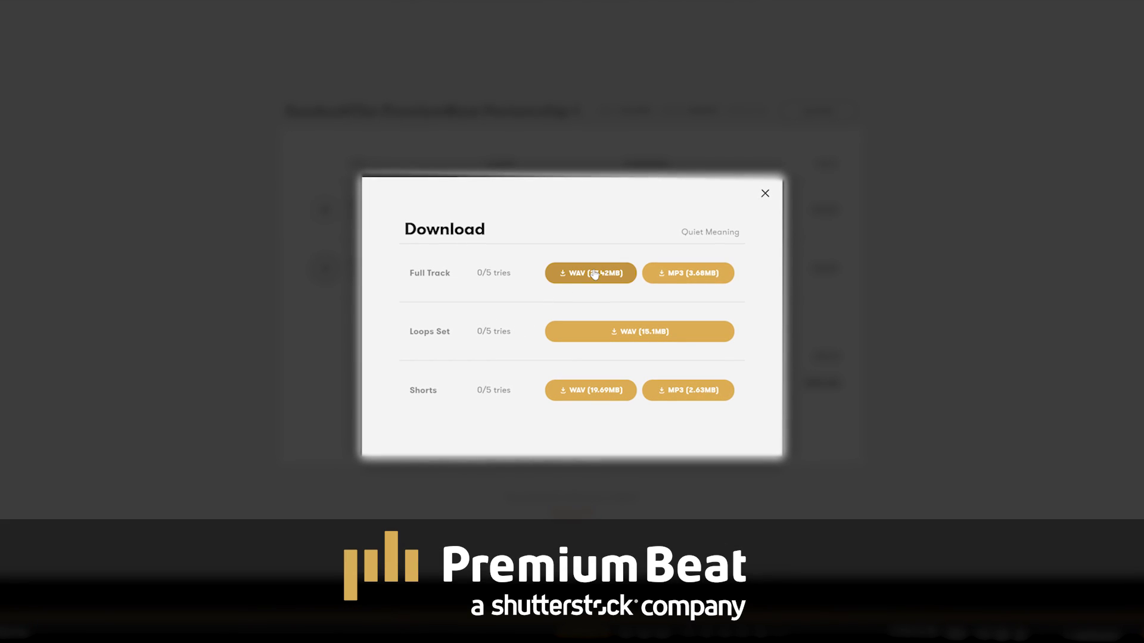
left_click(655, 338)
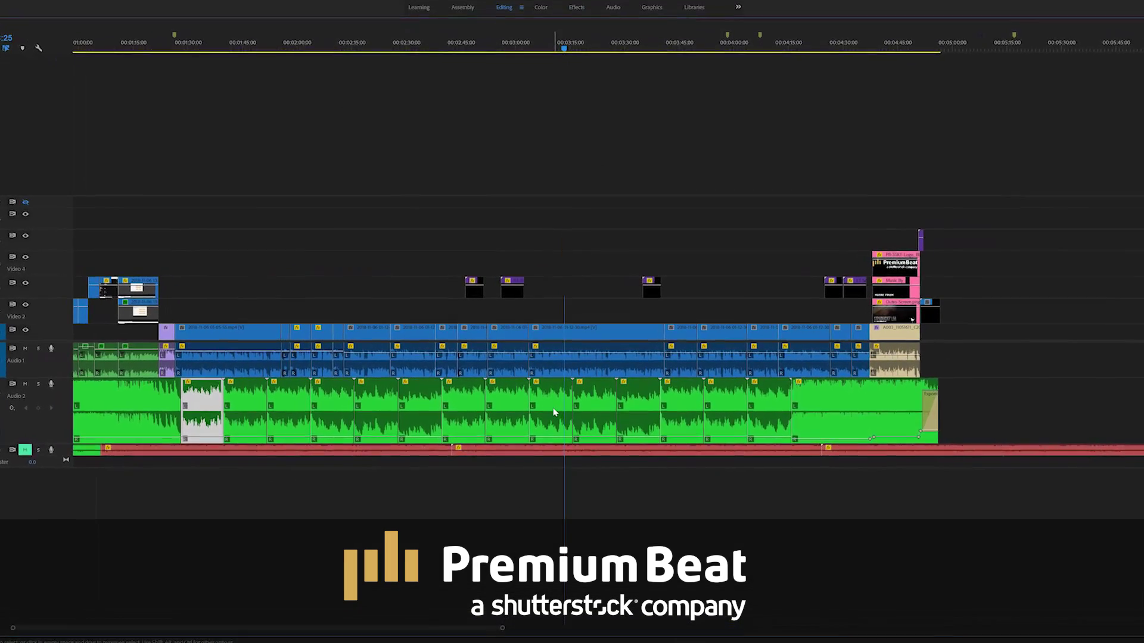
left_click(554, 412)
left_click_drag(564, 47, 426, 72)
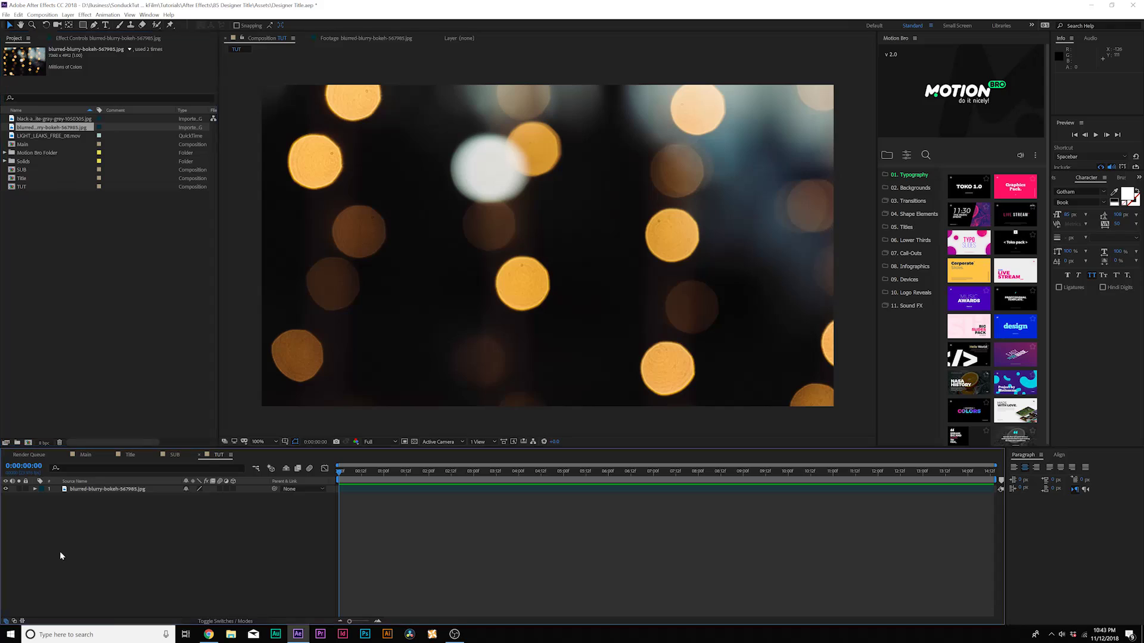
Toggle the bokeh layer's visibility off and back on, then switch to the Pen tool
left_click(6, 489)
left_click(6, 489)
left_click(94, 26)
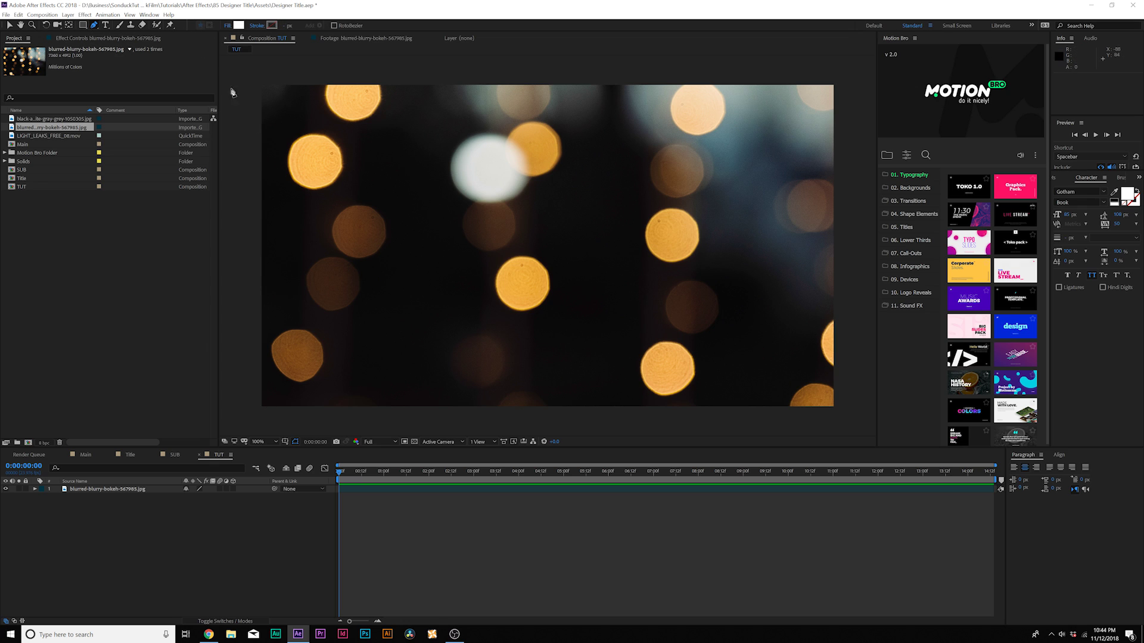
Pen a diagonal line from lower-left to upper-right corner with Fill None and Stroke Solid
left_click(257, 410)
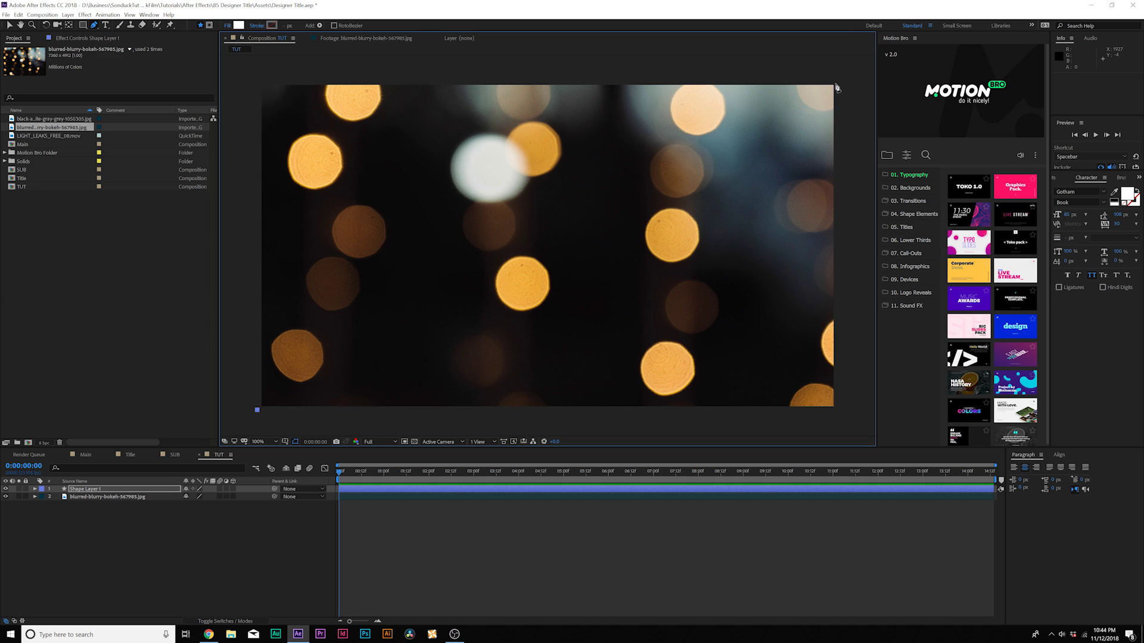
left_click(848, 74)
left_click(237, 27)
left_click(595, 200)
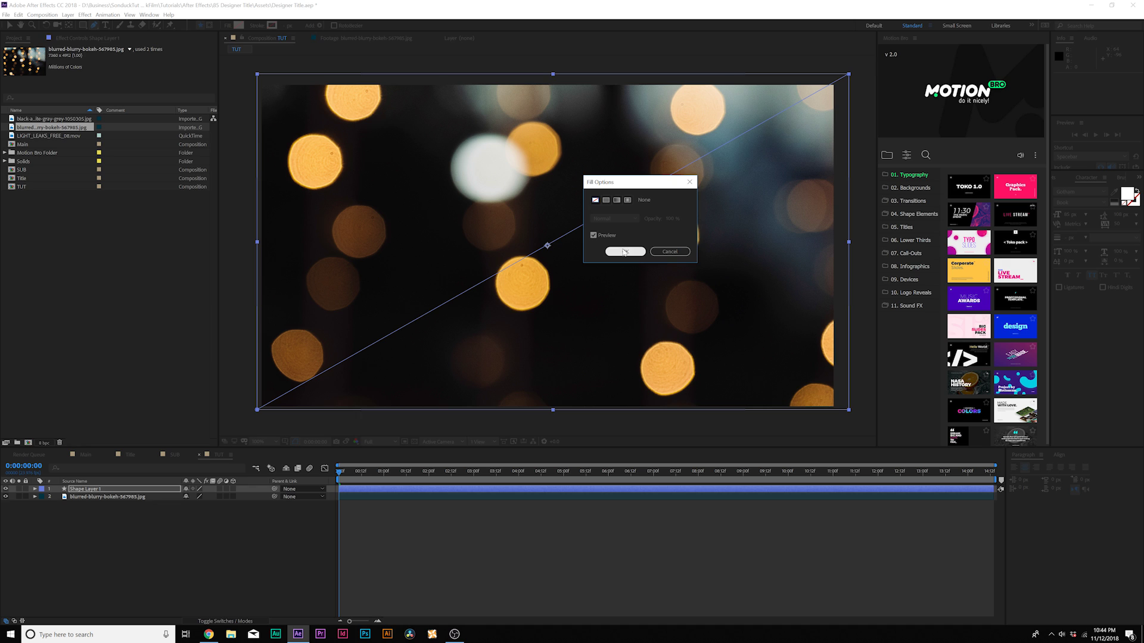
left_click(624, 251)
left_click(257, 26)
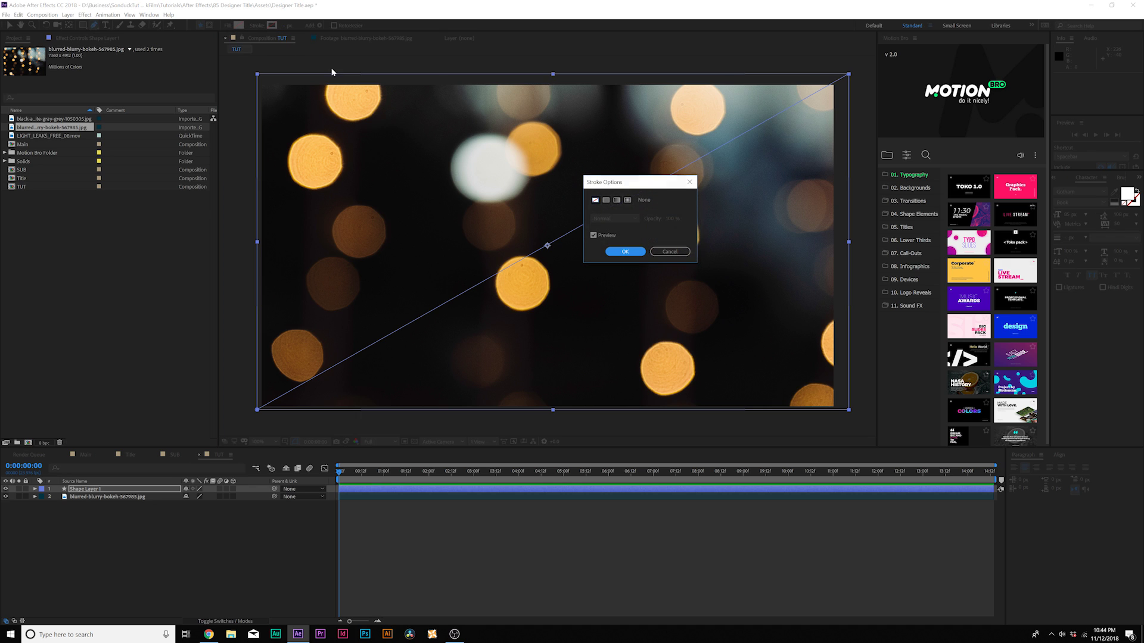
left_click(606, 200)
left_click(625, 252)
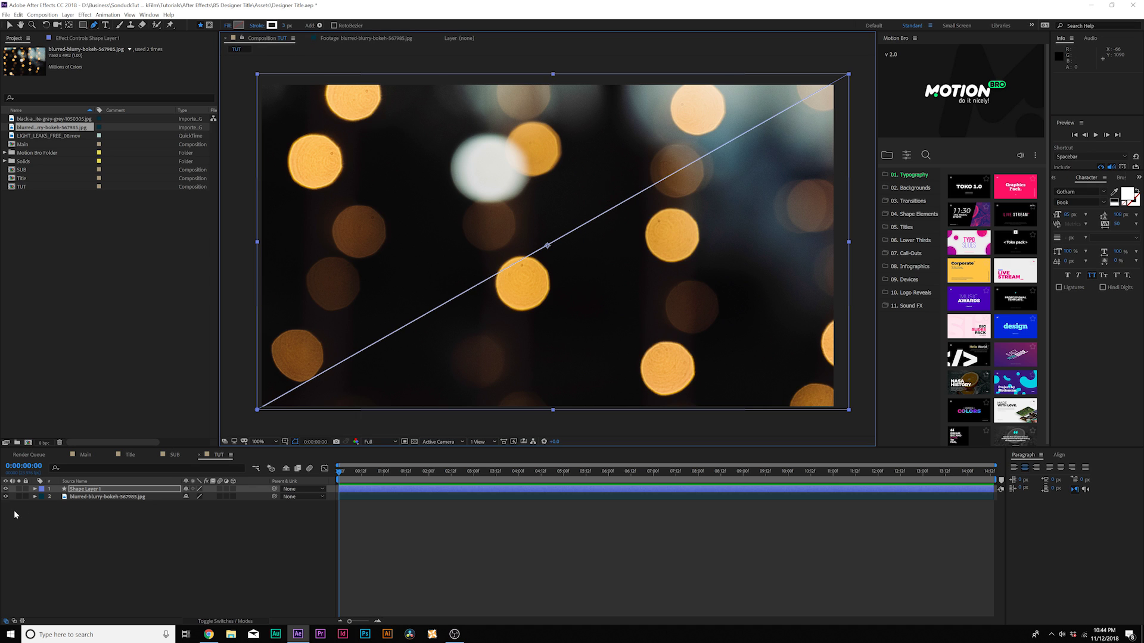
Add a Repeater to the line with 38 copies and offset -25 to stripe the frame
left_click(34, 490)
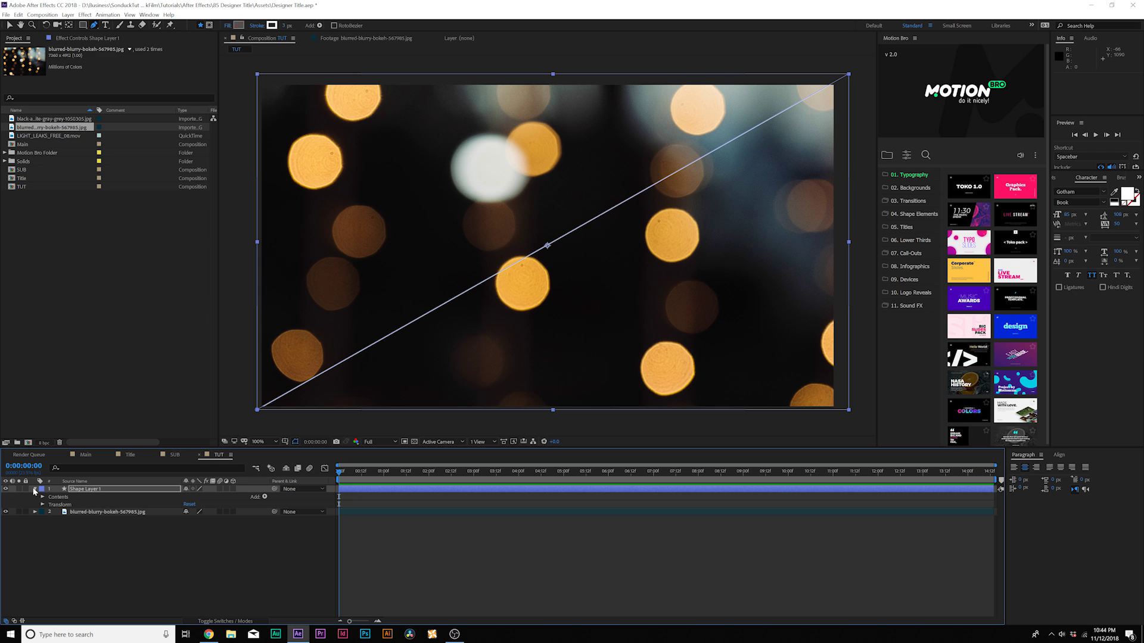
left_click(262, 498)
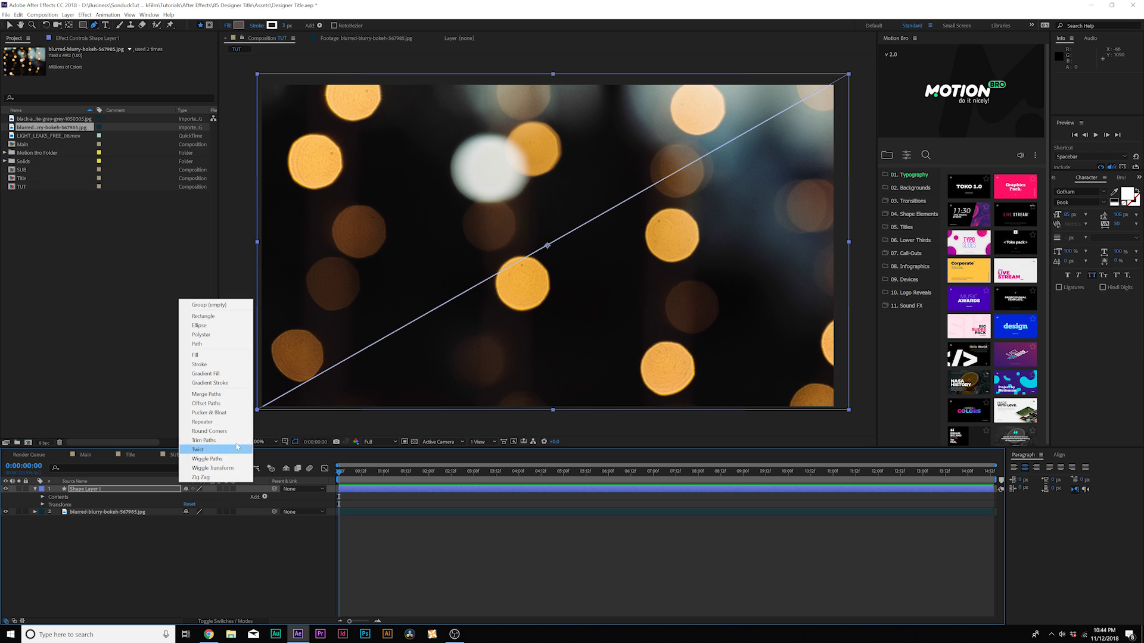
left_click(212, 424)
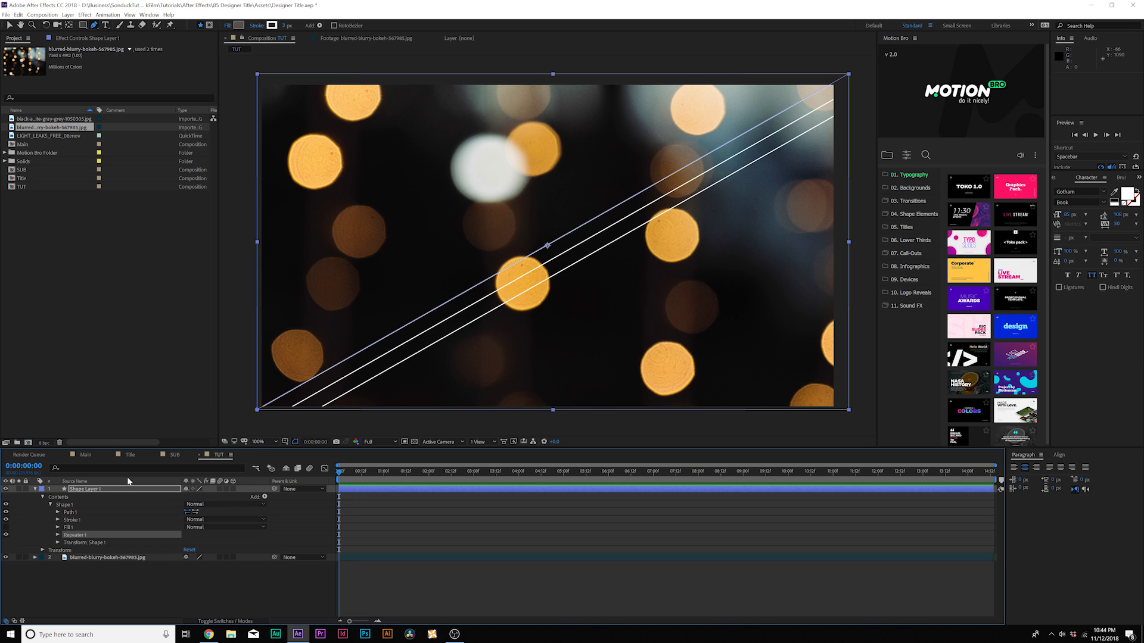
left_click(58, 535)
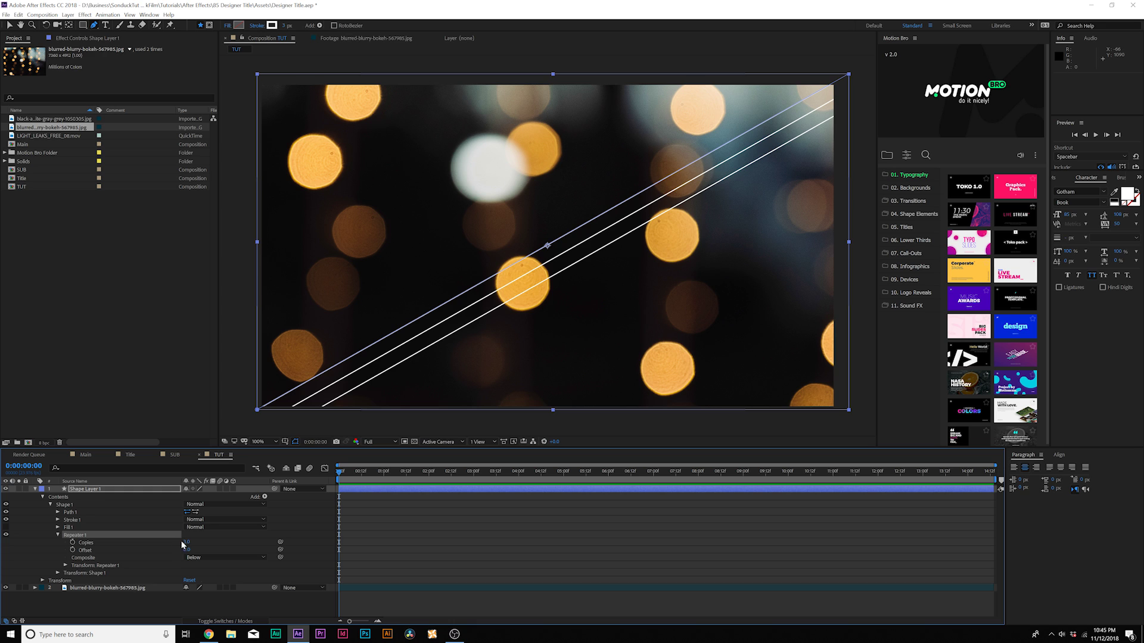
left_click_drag(185, 542, 203, 542)
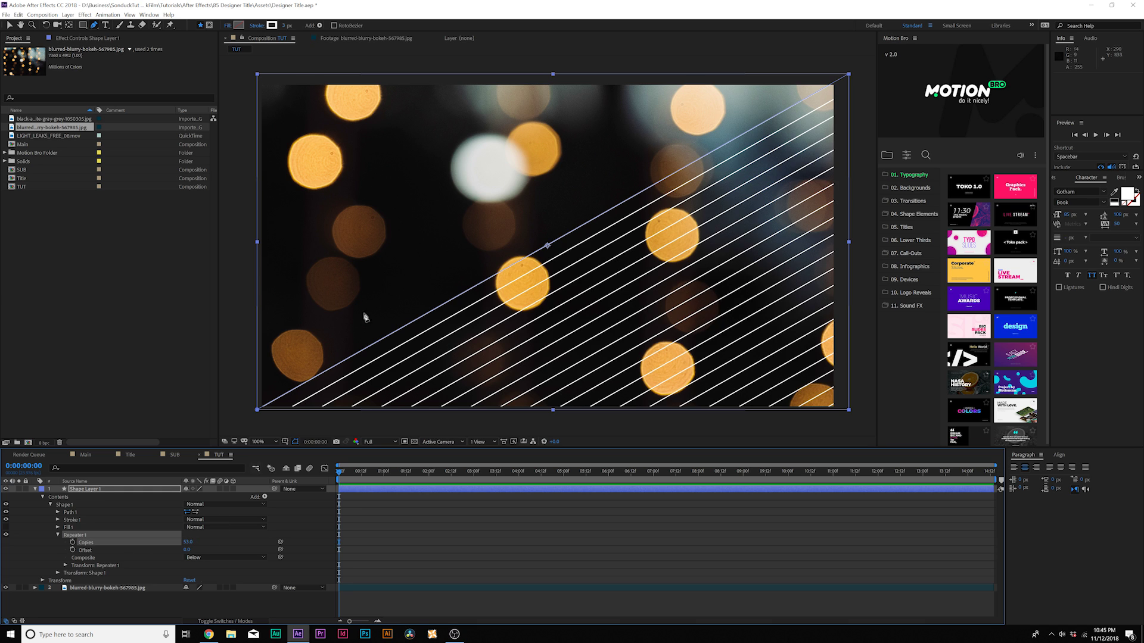
left_click_drag(188, 550, 175, 550)
key("comma")
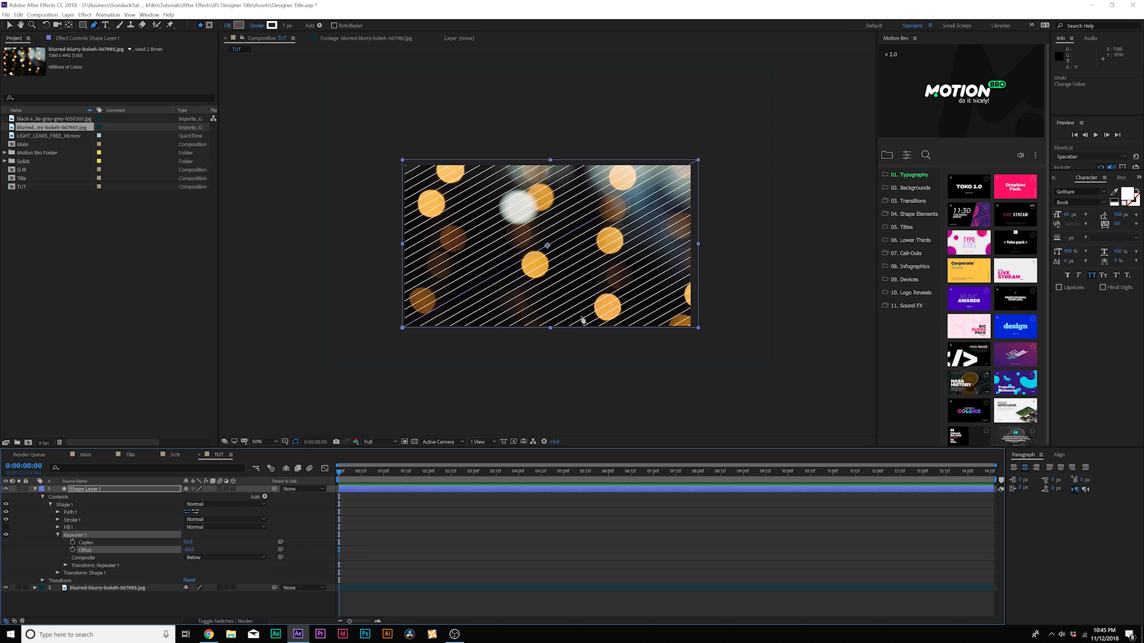
key("period")
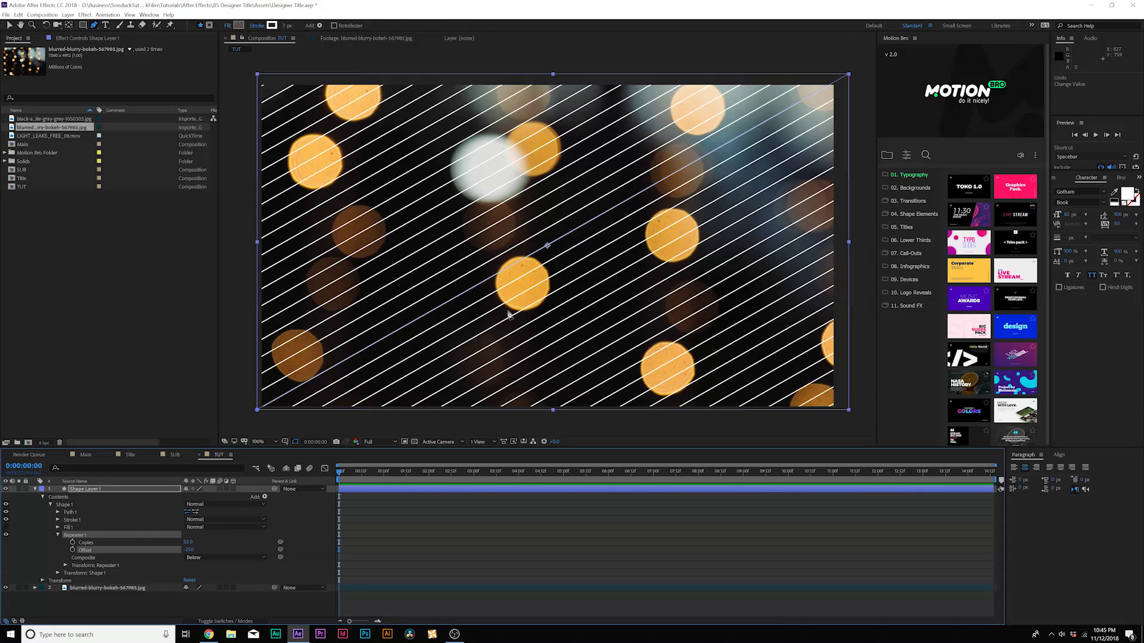
Keyframe the Repeater scale from 77% to about 98% at five seconds and preview
left_click(65, 566)
left_click_drag(194, 588, 184, 588)
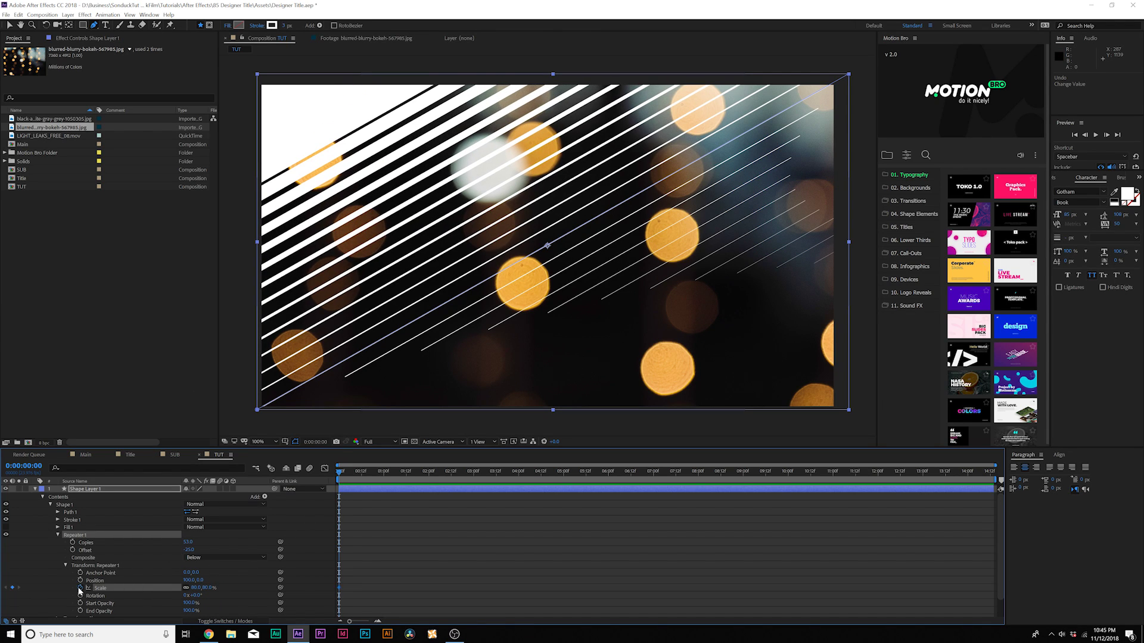
left_click_drag(373, 470, 564, 477)
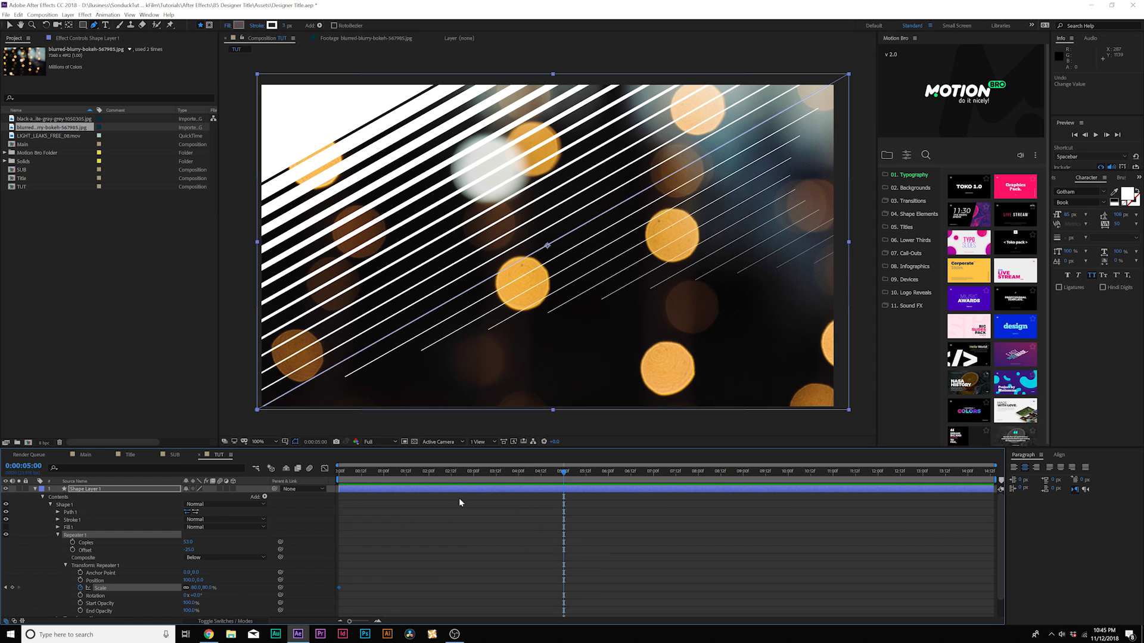
left_click_drag(193, 588, 203, 588)
key("space")
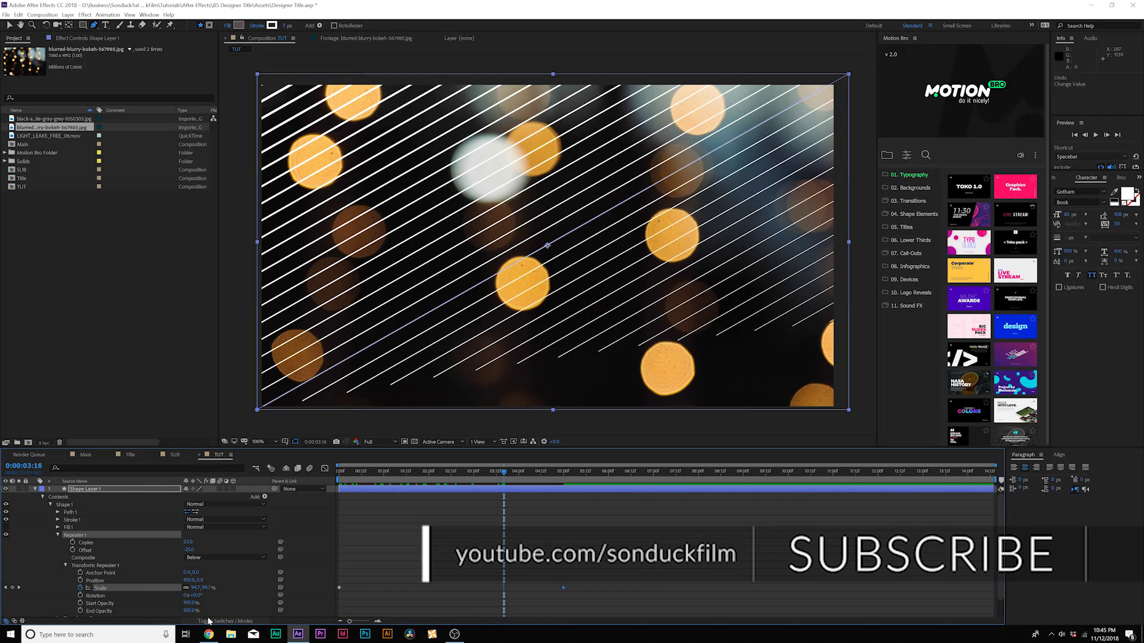
Set Shape Layer 1's blending mode to Soft Light
left_click(230, 622)
left_click(35, 490)
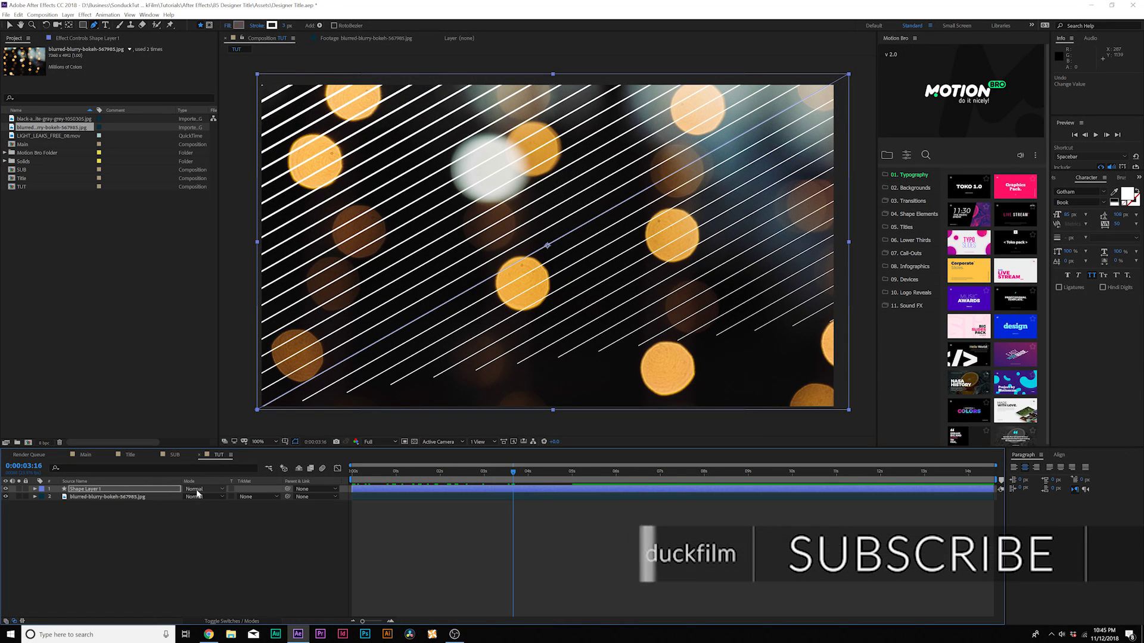
left_click(203, 489)
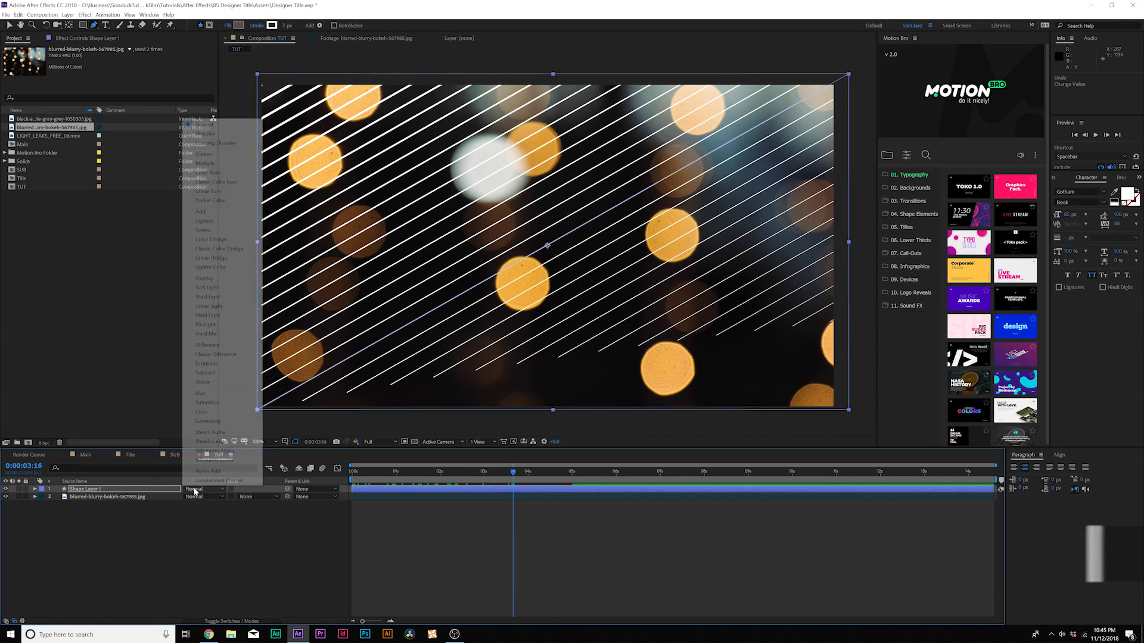
left_click(211, 289)
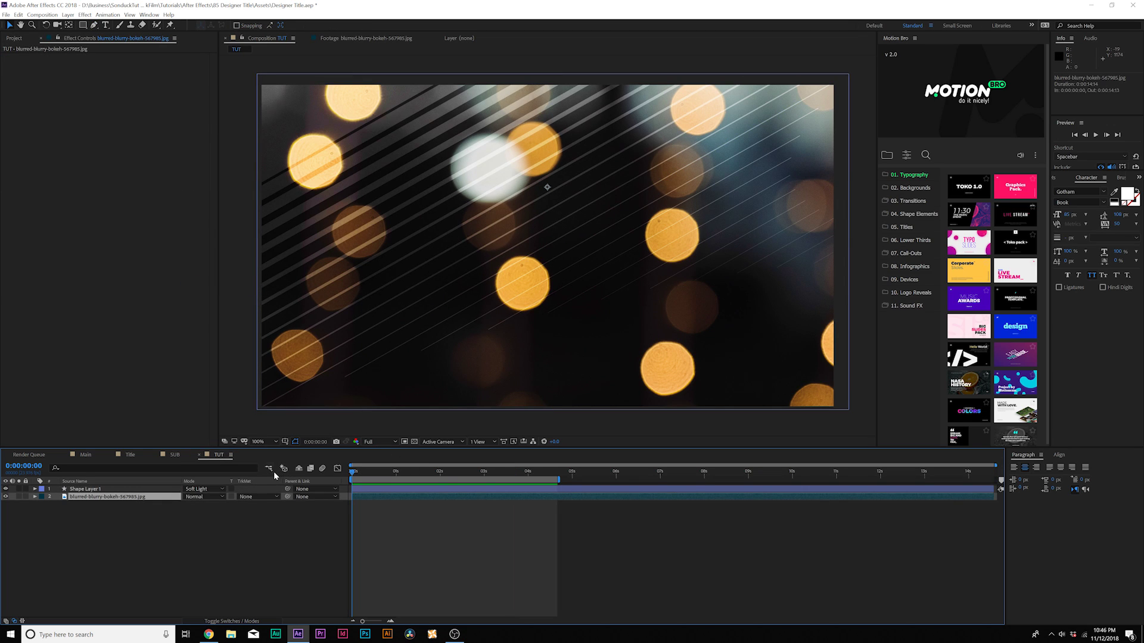
Keyframe the bokeh layer's Scale down to 33% at the five-second mark and scrub to check
key("s")
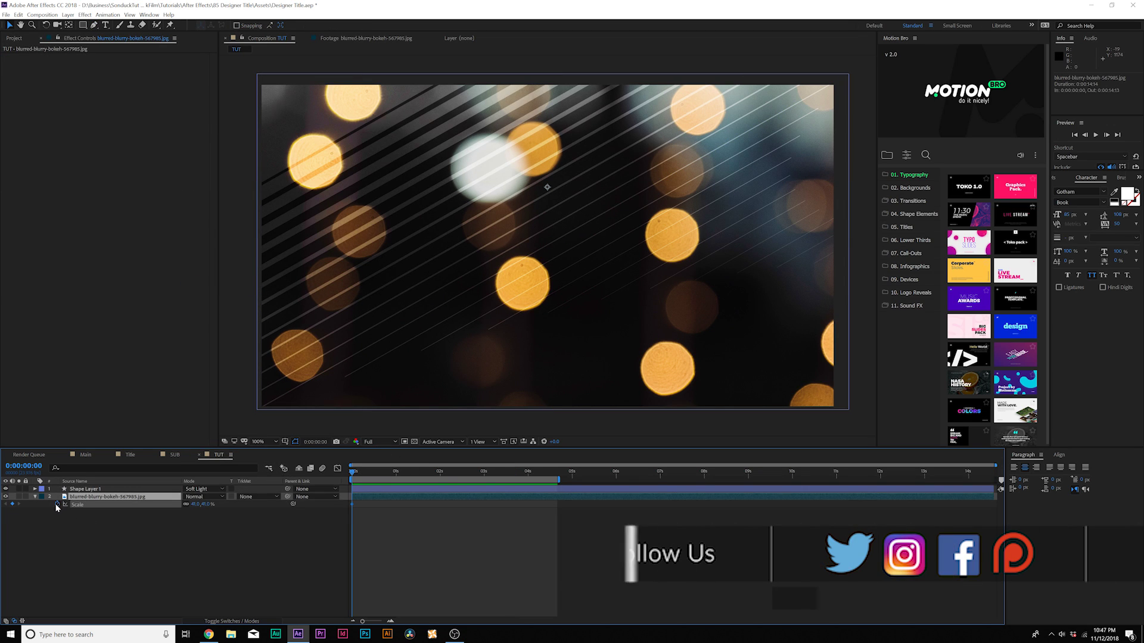
left_click_drag(564, 473, 573, 474)
left_click_drag(196, 505, 192, 505)
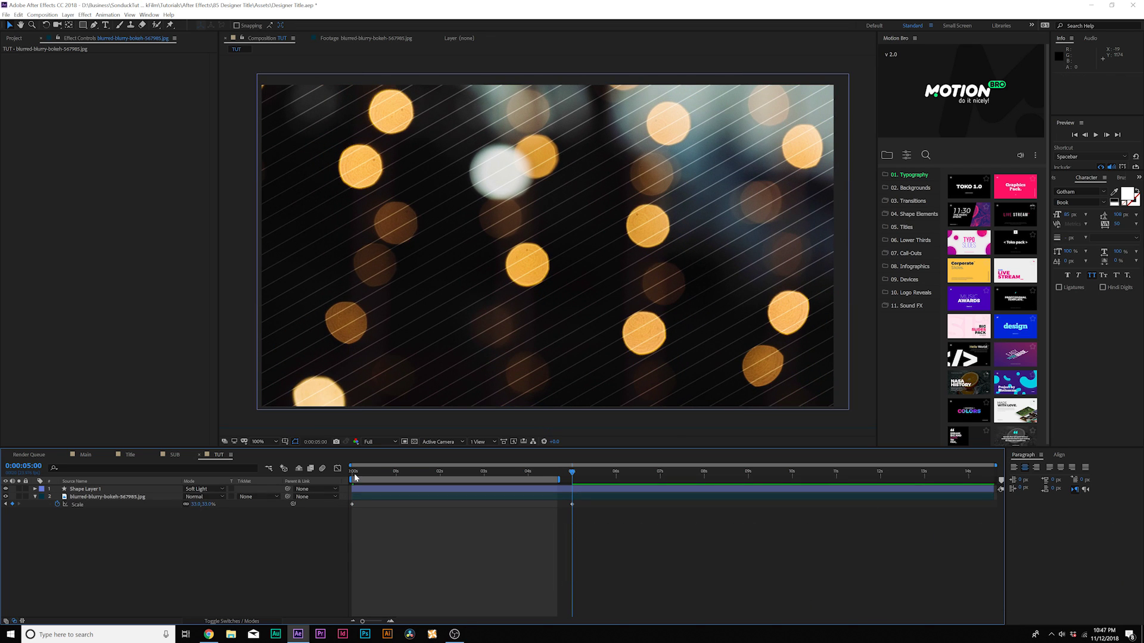
left_click_drag(355, 478, 570, 474)
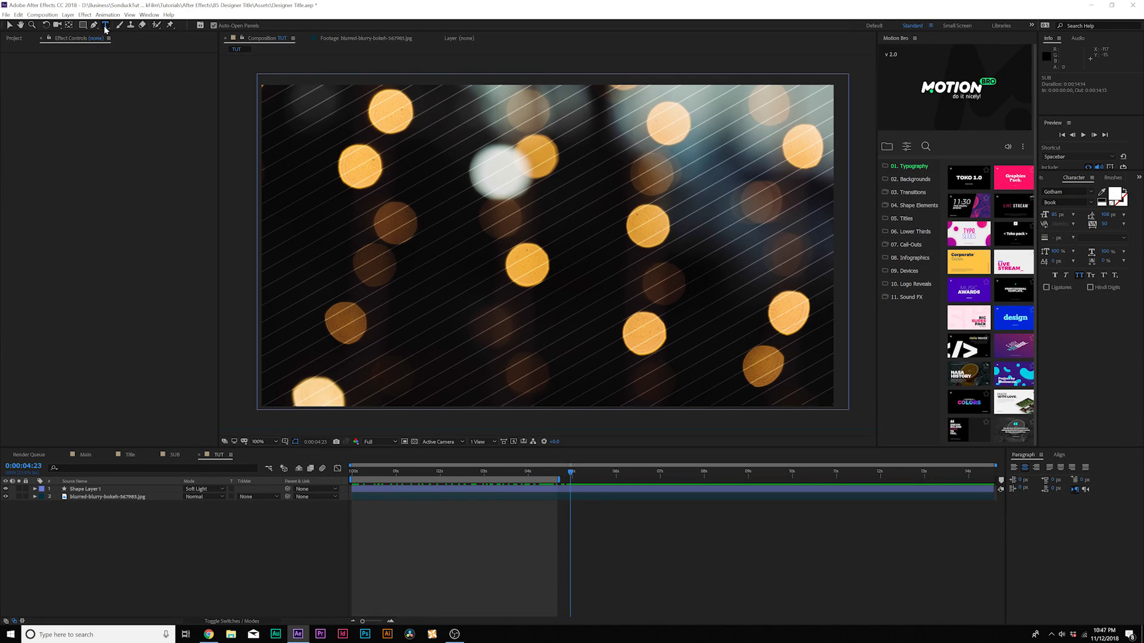
Create the DESIGNER text layer and set its font to Bebas Neue Bold
left_click(511, 243)
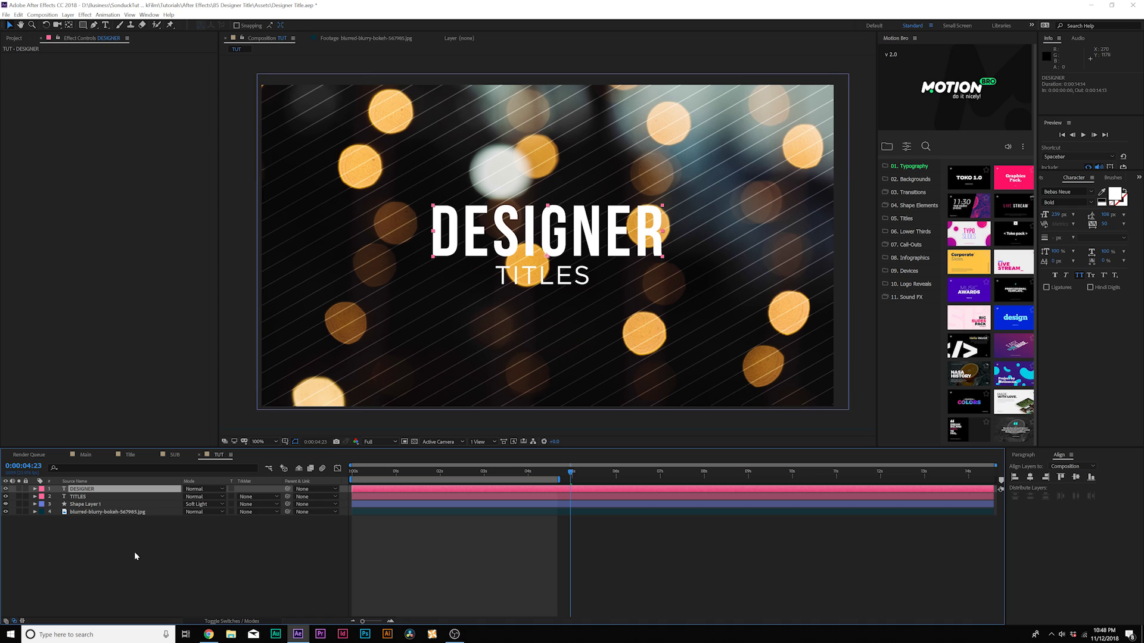
left_click(130, 555)
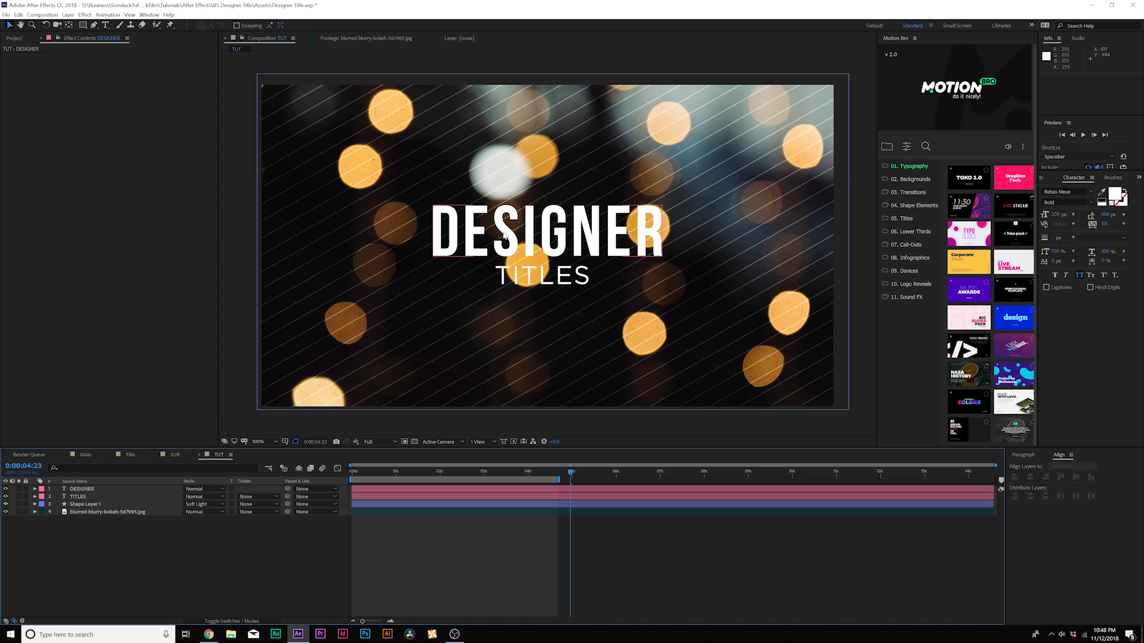
left_click(442, 206)
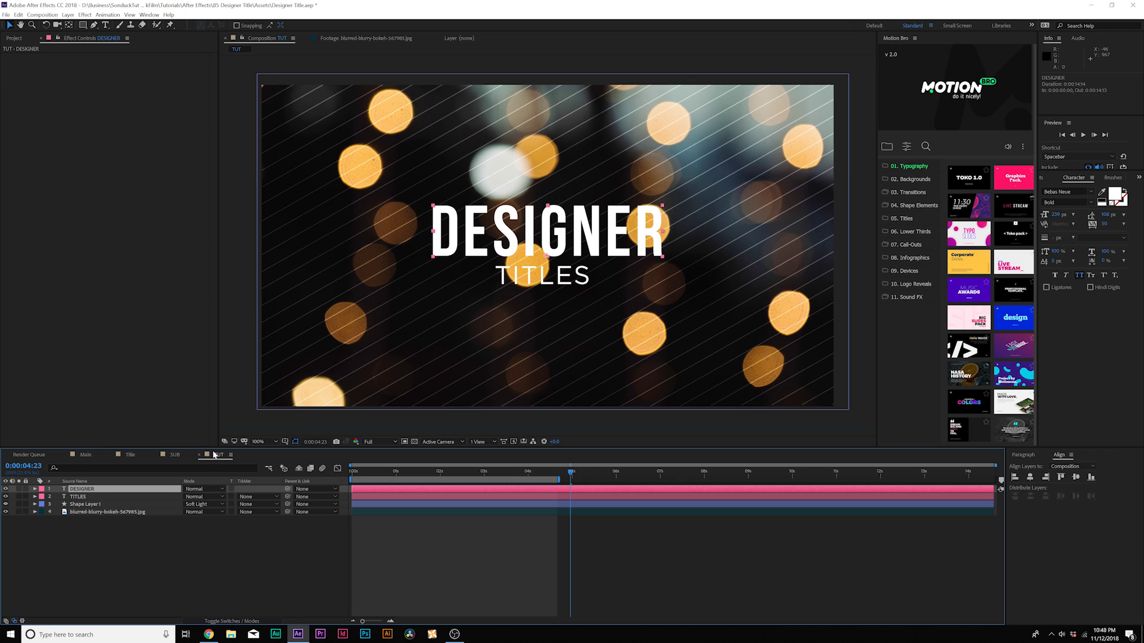
left_click(1066, 191)
left_click(1087, 395)
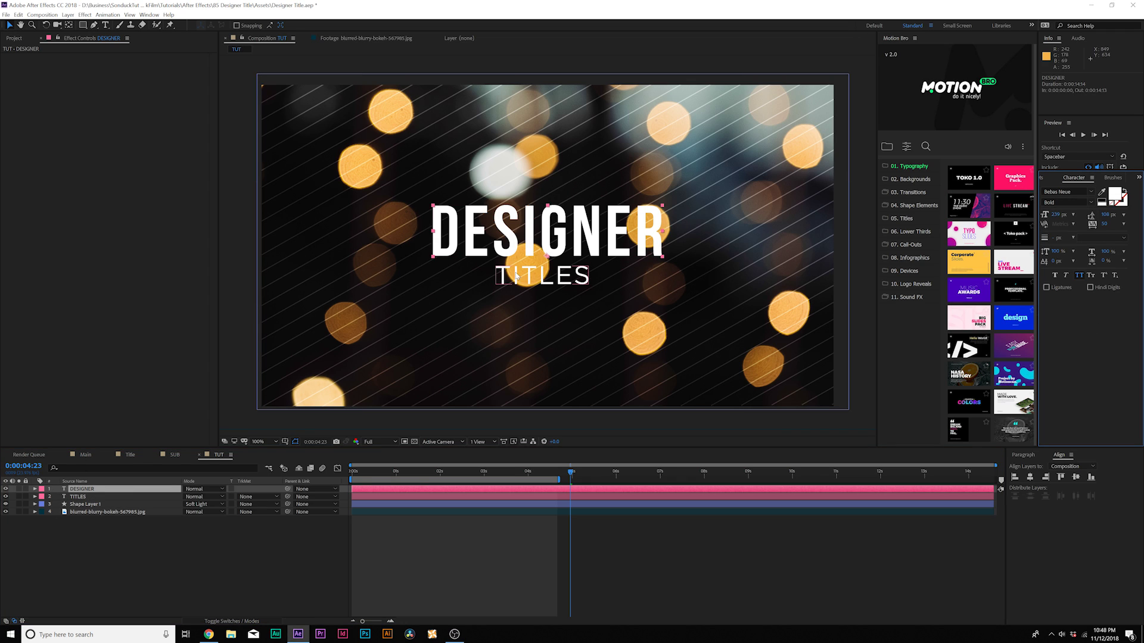
Set the TITLES text layer beneath it to Gotham Book weight
left_click(540, 277)
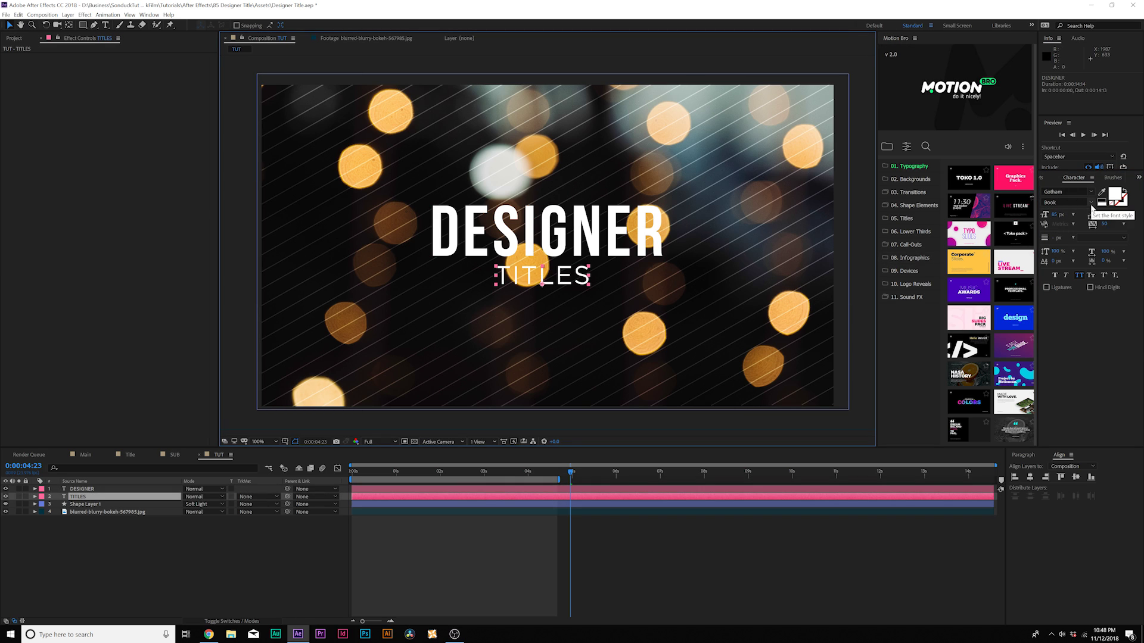
left_click(1081, 203)
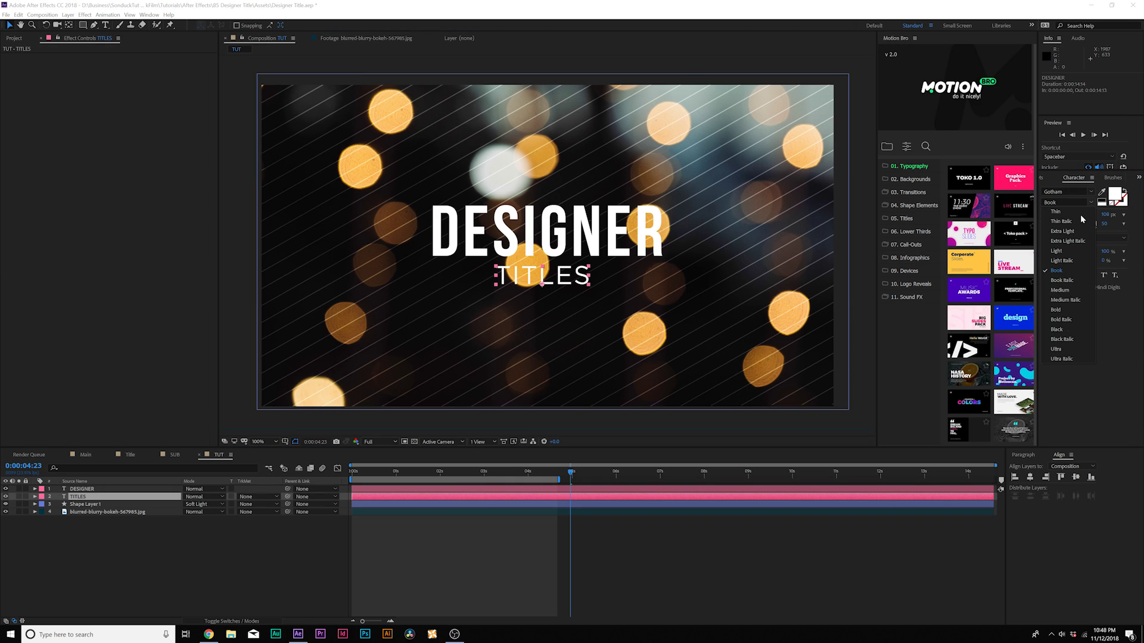
left_click(1122, 359)
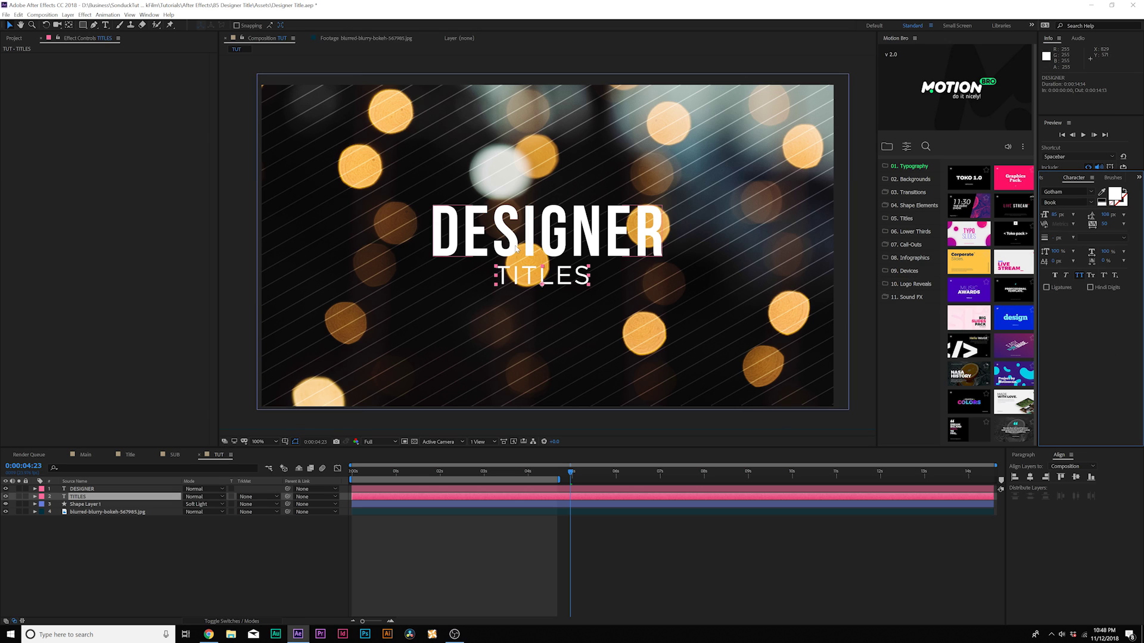
left_click(520, 243)
left_click(527, 268)
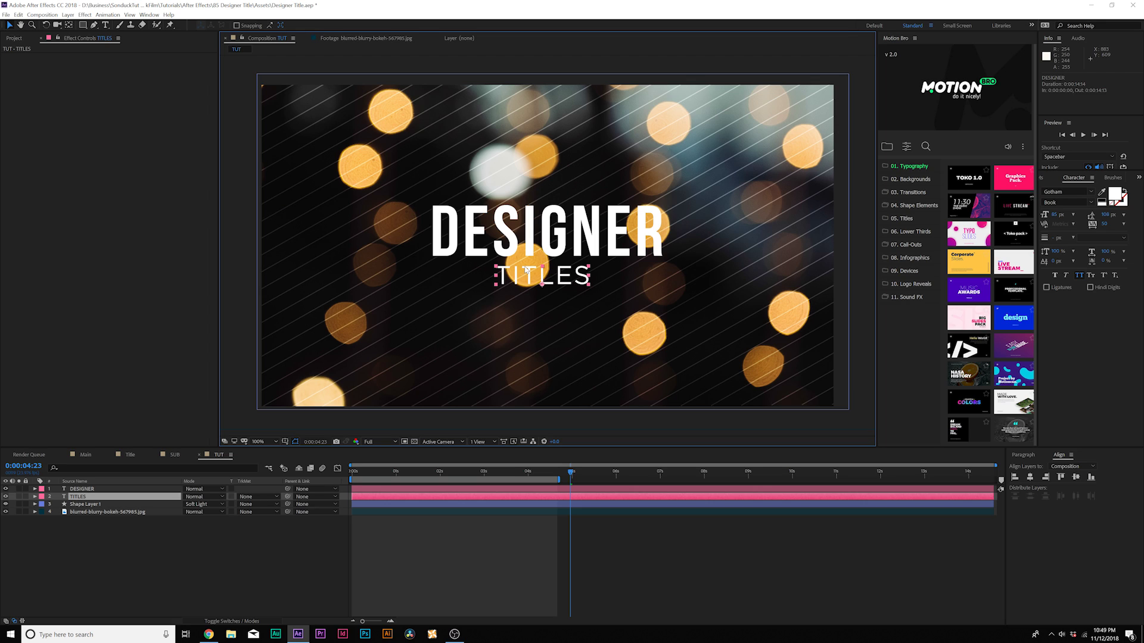
left_click(223, 563)
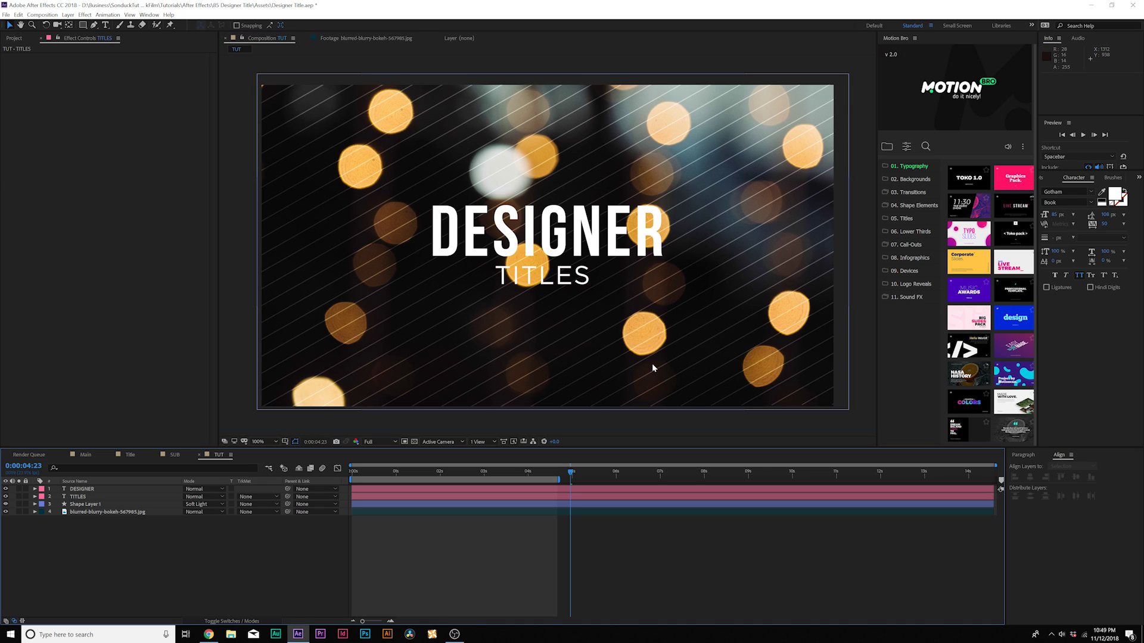
Add an adjustment layer below the text layers and apply the Tint effect to it
left_click(68, 14)
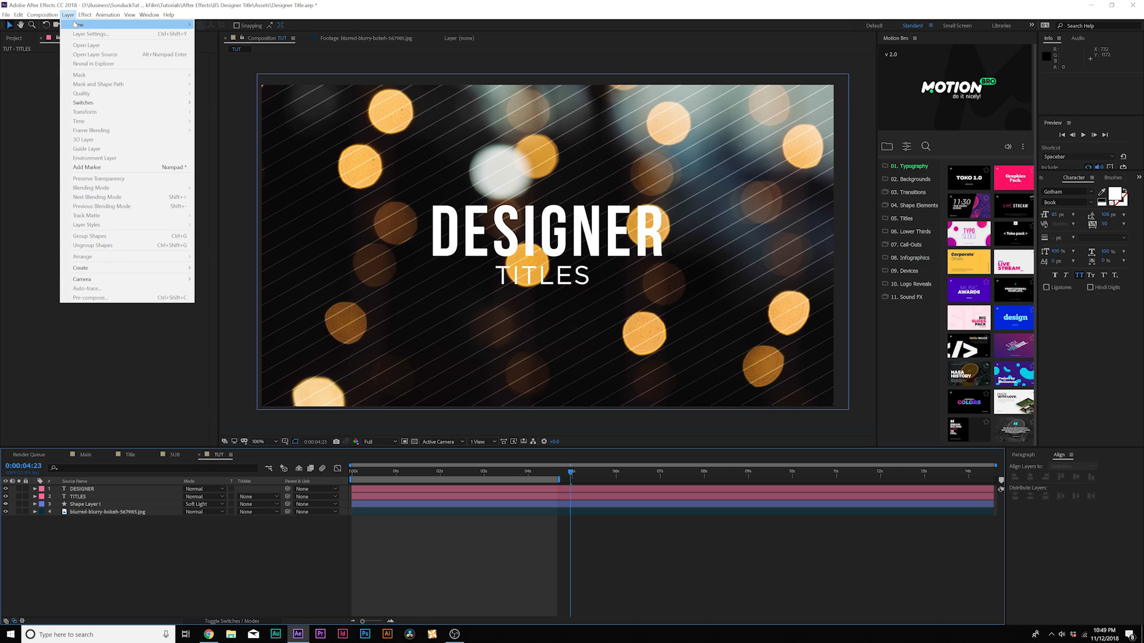
mouse_move(78, 25)
left_click(224, 80)
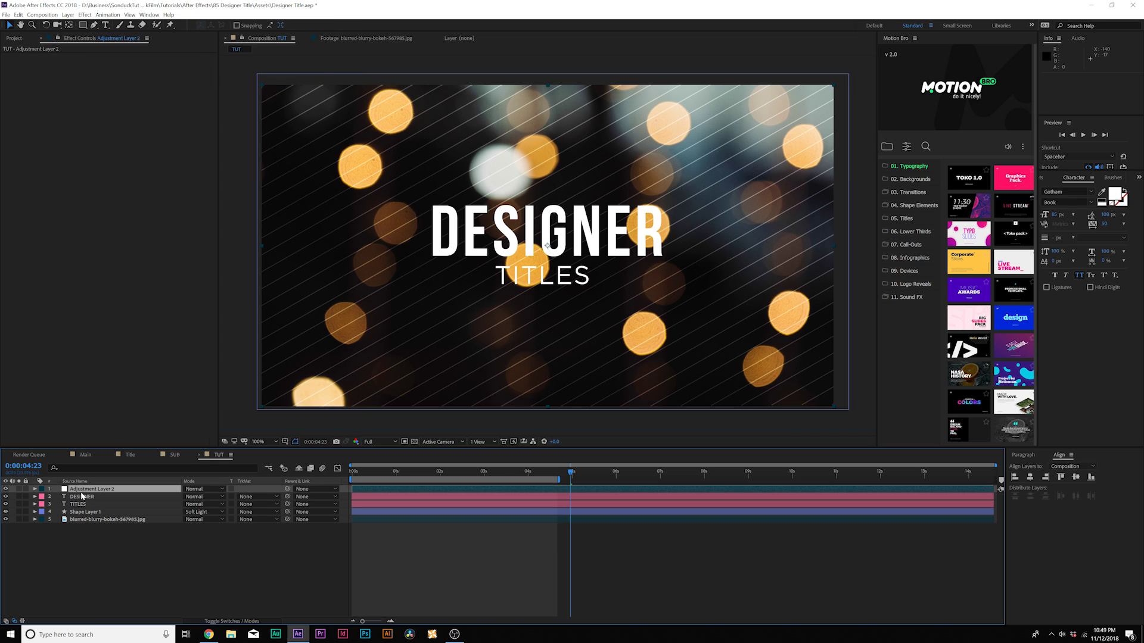
left_click_drag(81, 496, 102, 513)
left_click(85, 14)
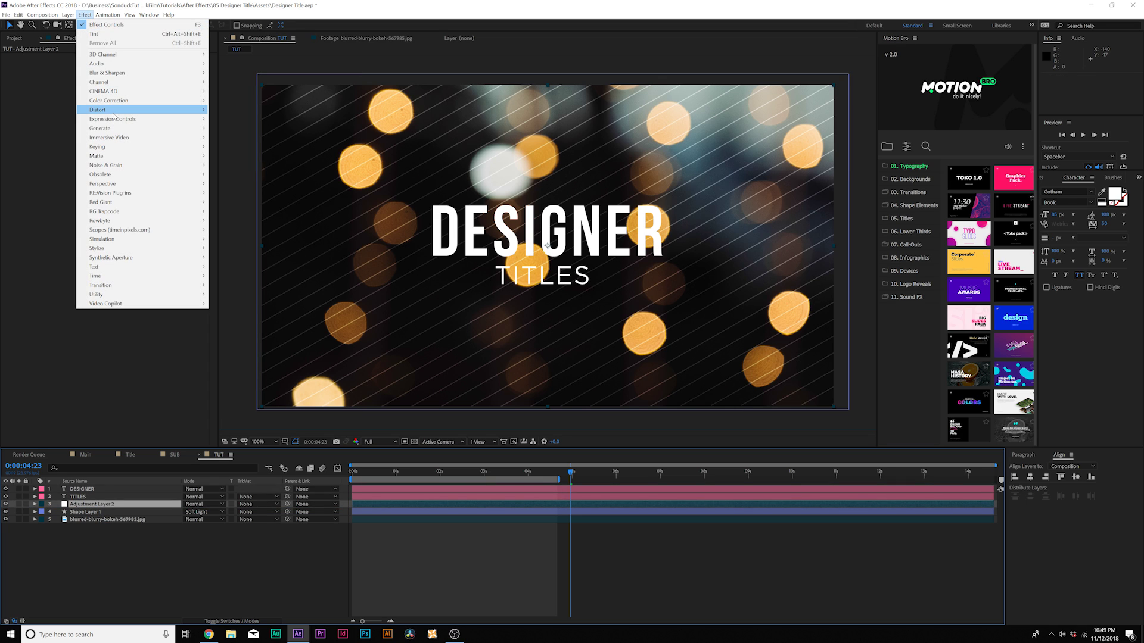
mouse_move(137, 100)
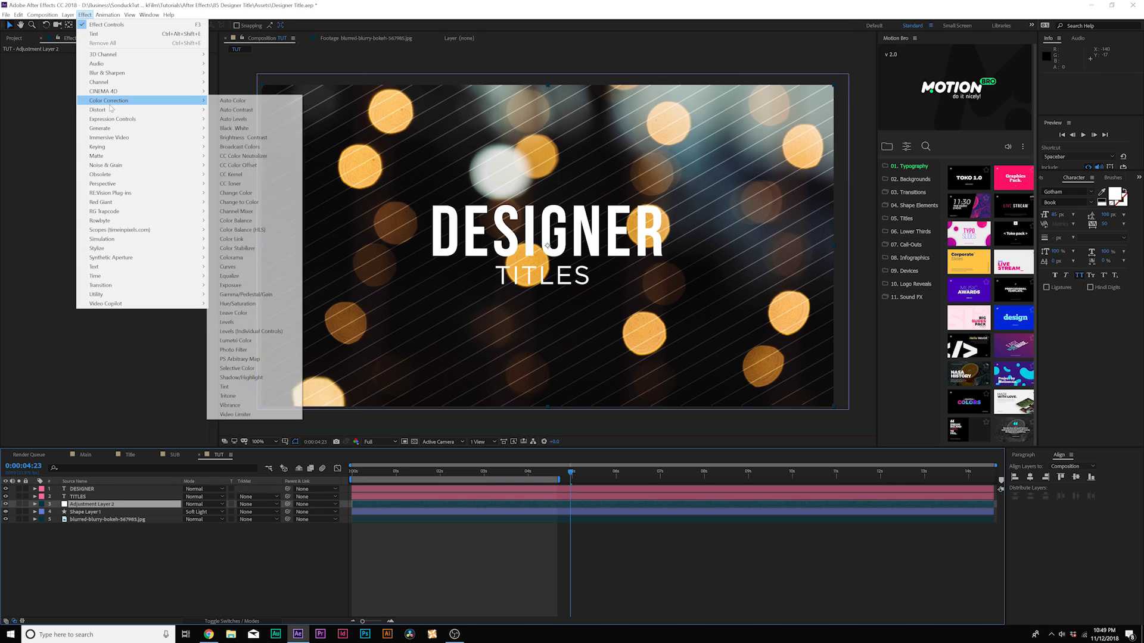
left_click(224, 387)
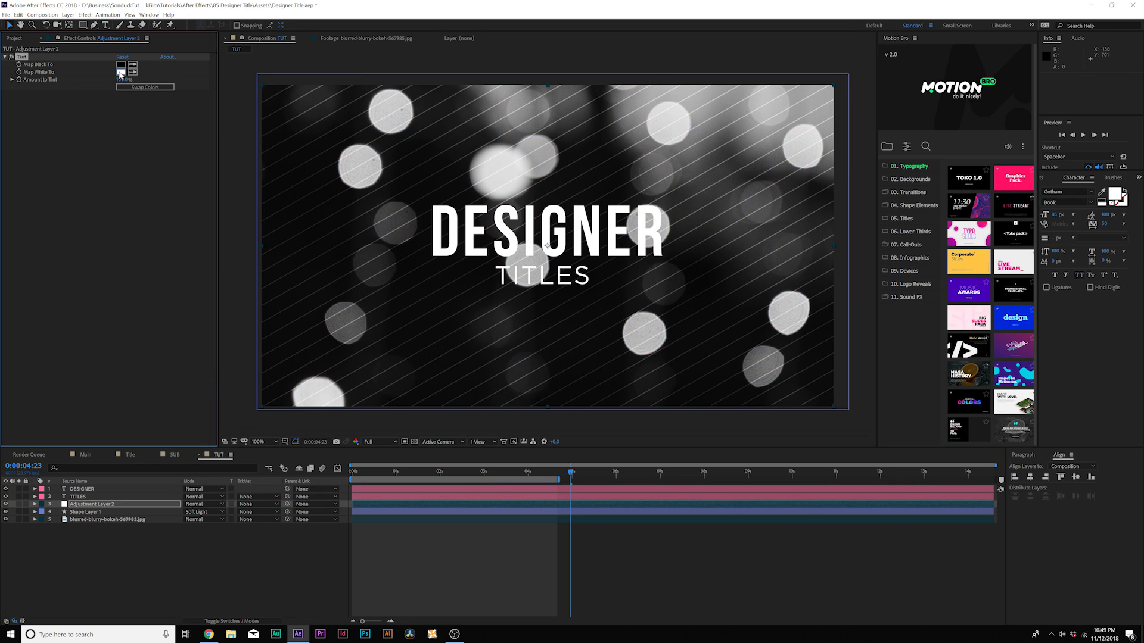
Set Tint's Map White To bright blue and Map Black To dark red
left_click(121, 72)
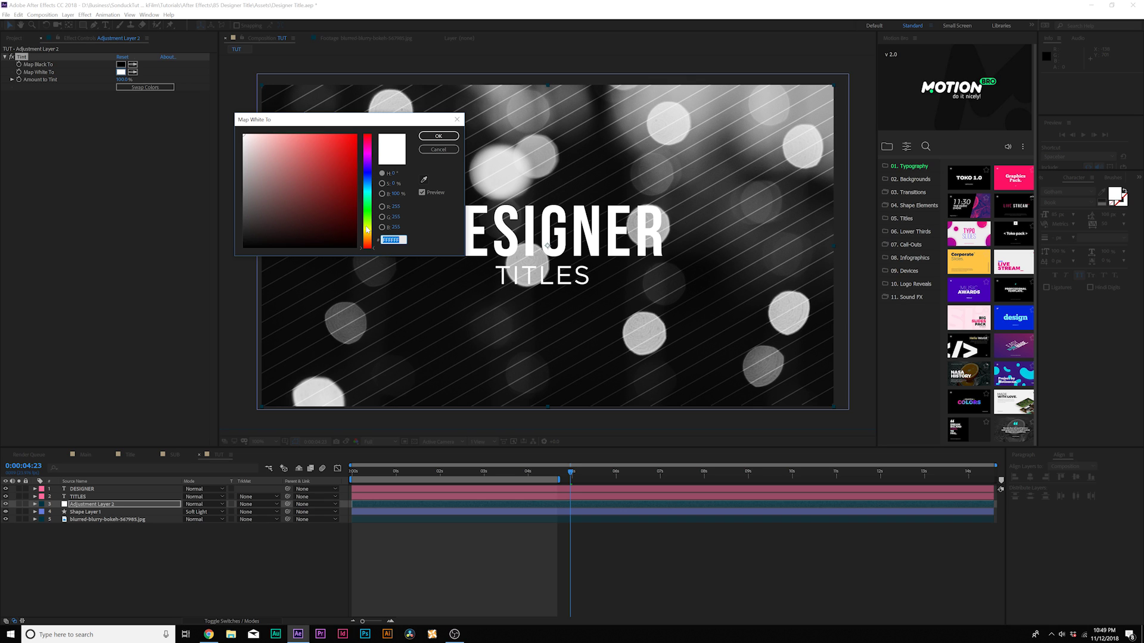
mouse_move(367, 229)
left_mouse_down()
mouse_move(366, 185)
mouse_move(345, 179)
mouse_move(346, 156)
left_mouse_up()
left_click(354, 189)
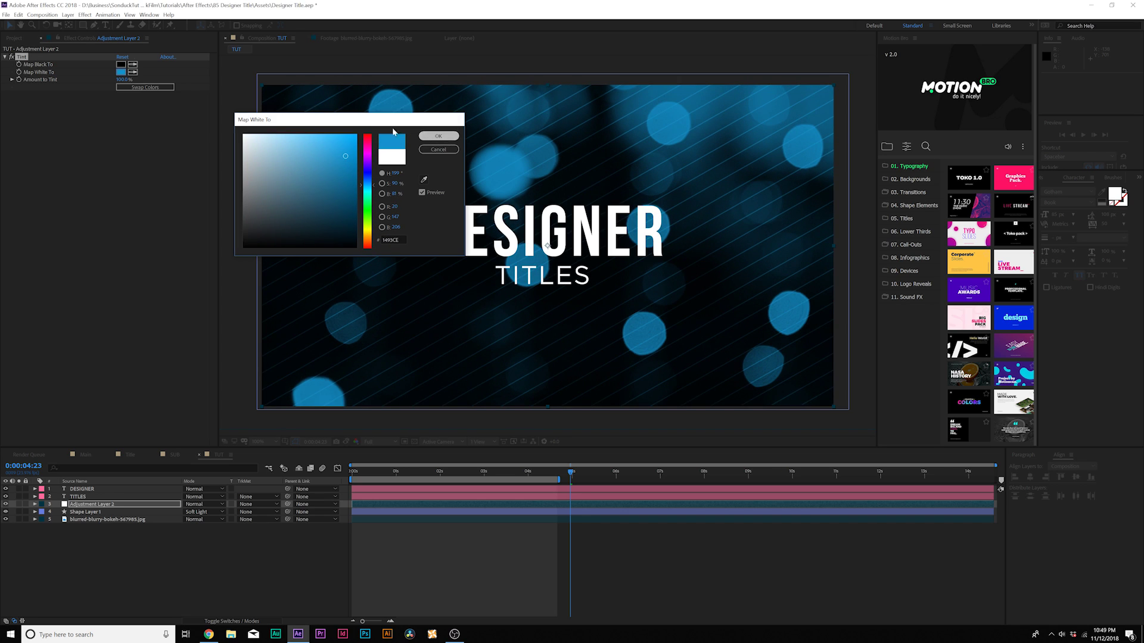
key("Return")
left_click(120, 65)
mouse_move(354, 241)
left_mouse_down()
mouse_move(329, 235)
mouse_move(344, 228)
mouse_move(347, 240)
left_mouse_up()
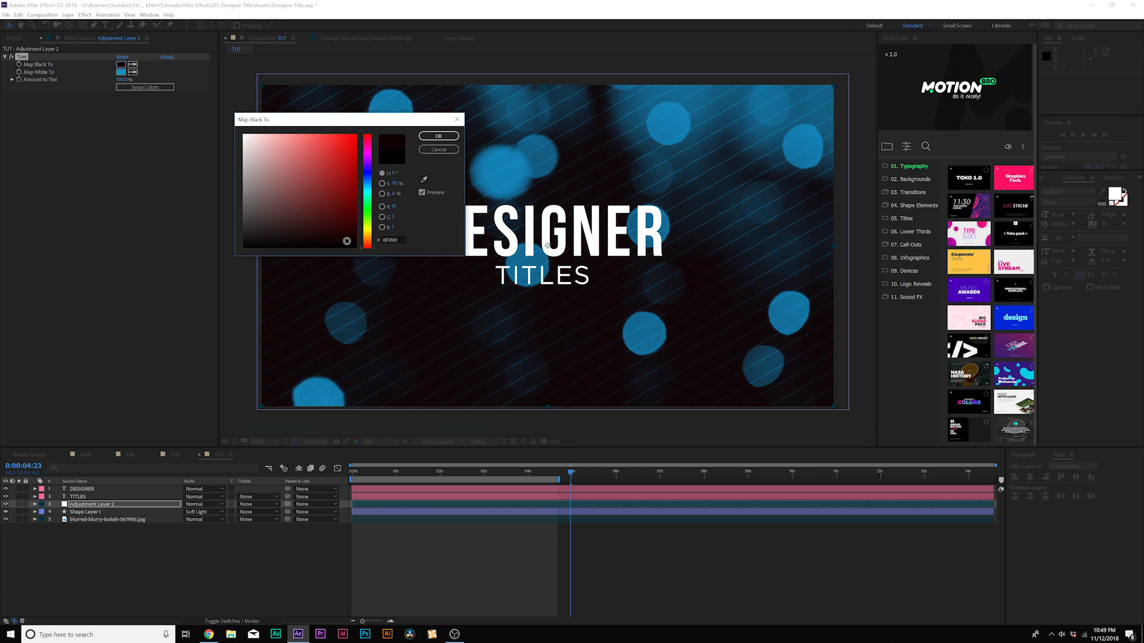
left_click(439, 136)
left_click(143, 497)
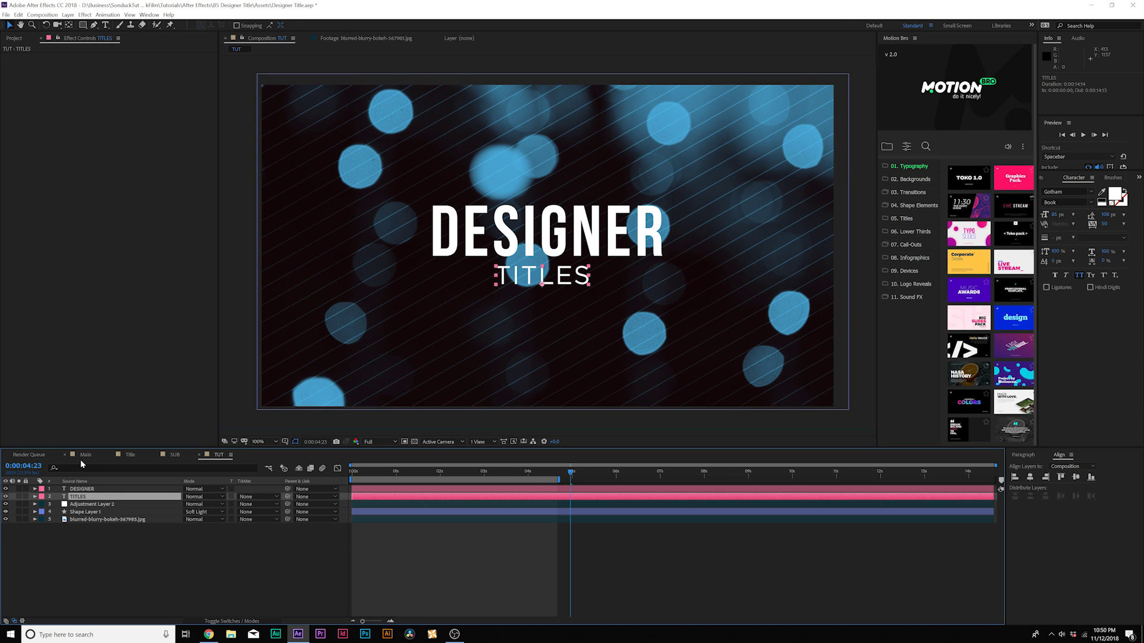
Centre DESIGNER in the frame and nudge it up, then centre TITLES horizontally
left_click(120, 489)
left_click(92, 491)
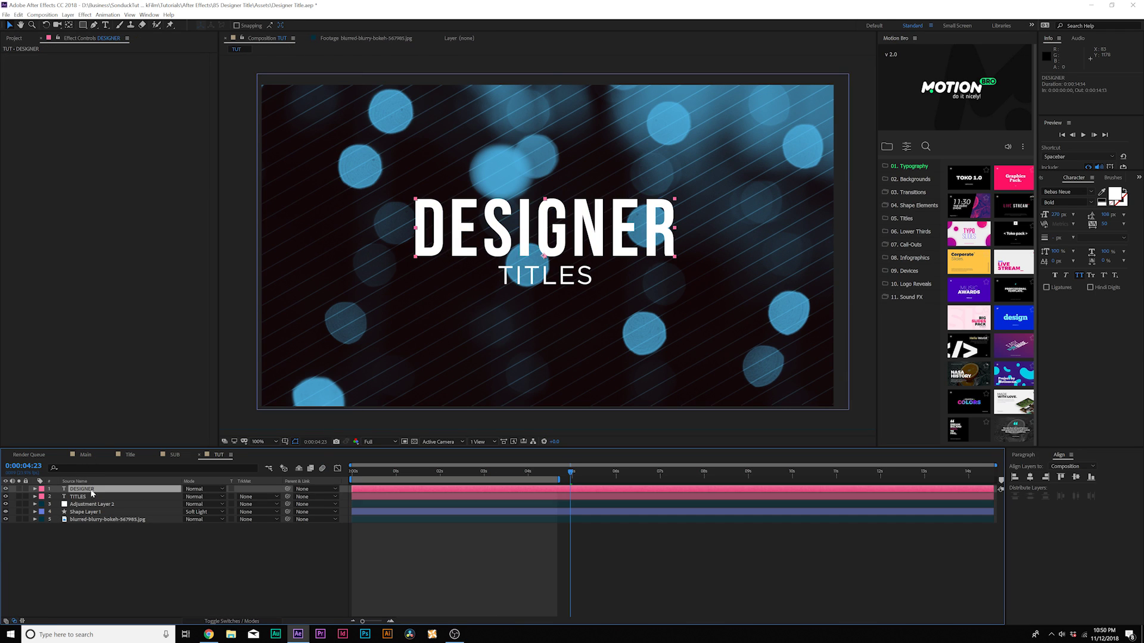
left_click(156, 15)
left_click(1048, 558)
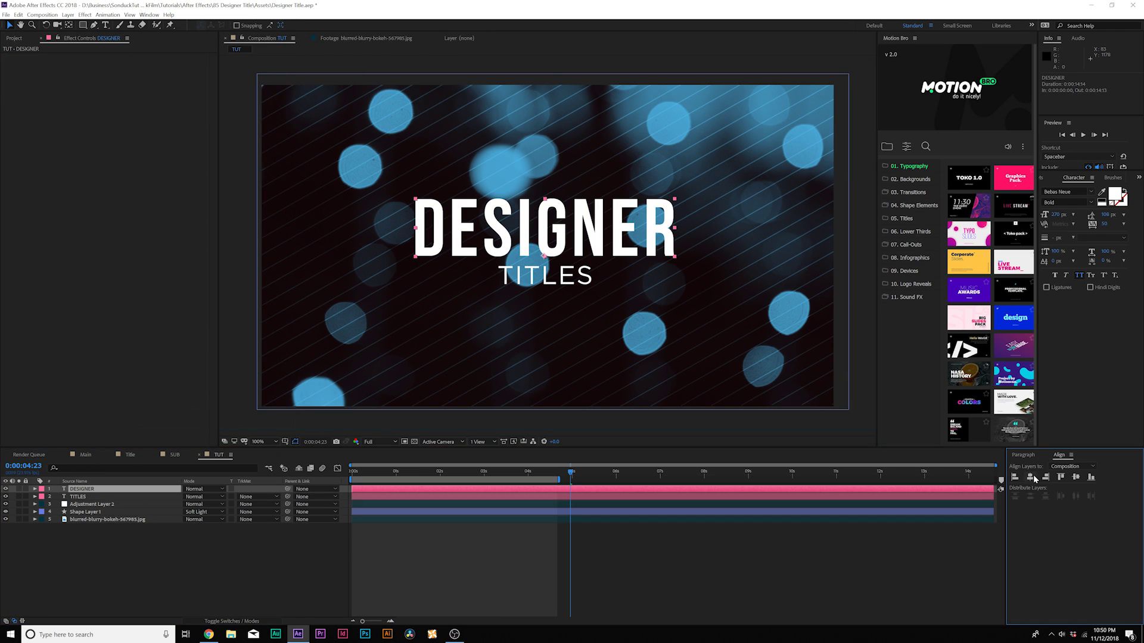
left_click(1076, 477)
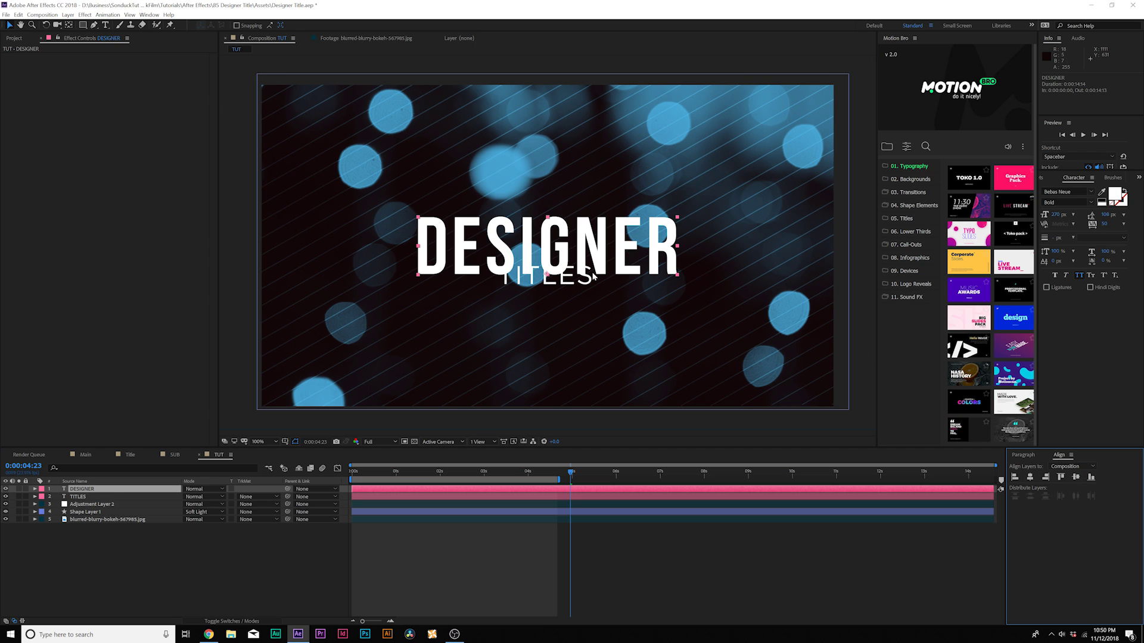
left_click_drag(593, 275, 594, 259)
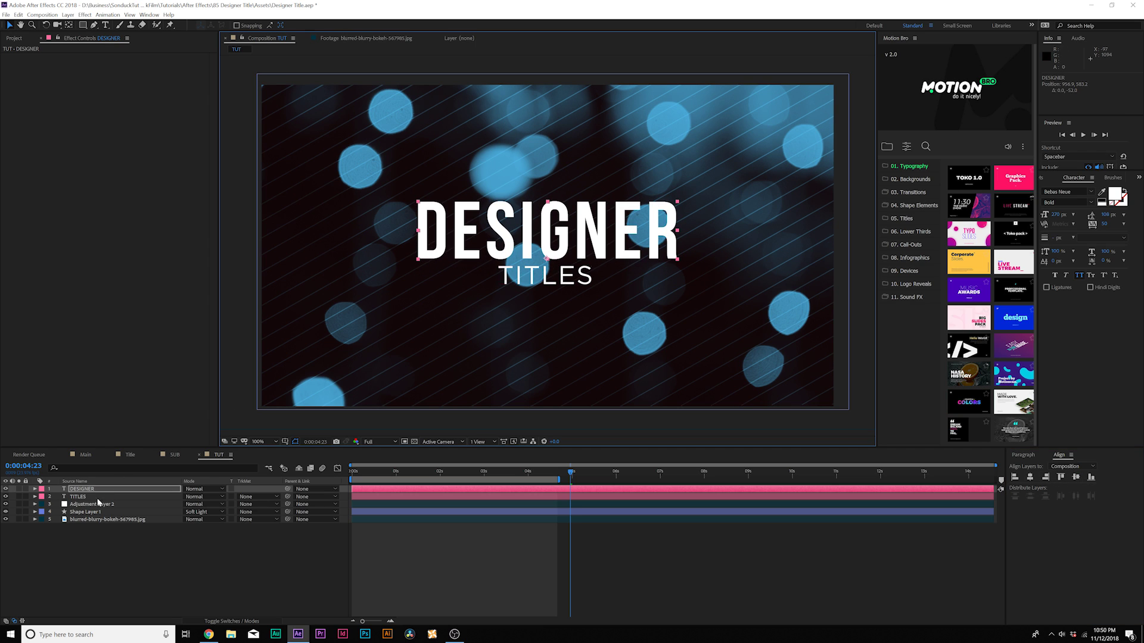
left_click(88, 497)
left_click(1029, 478)
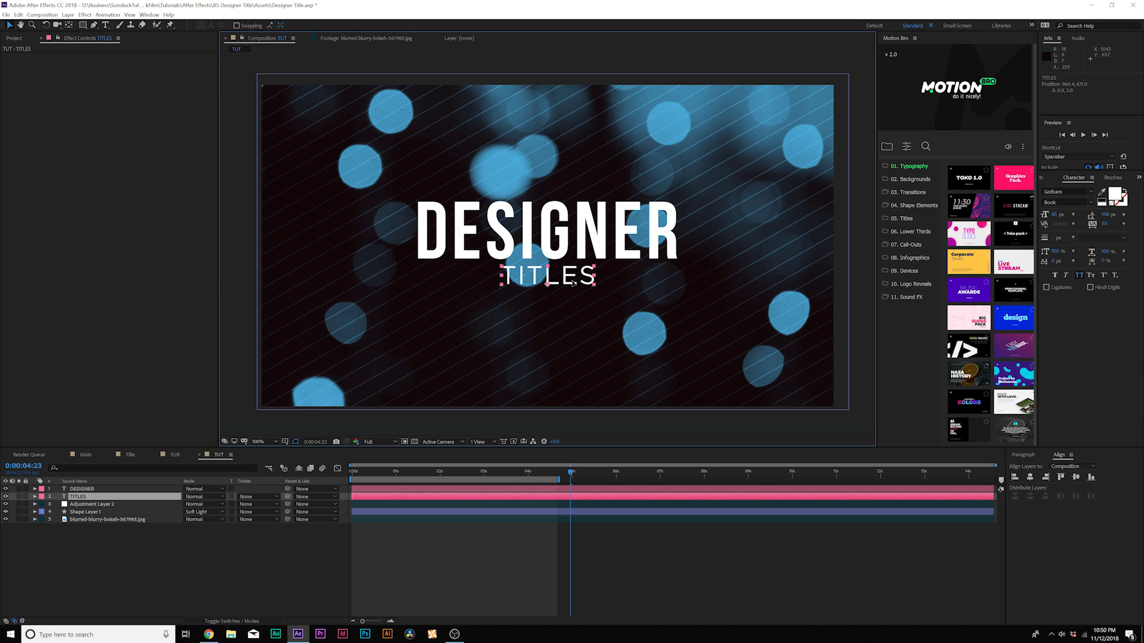
left_click(165, 579)
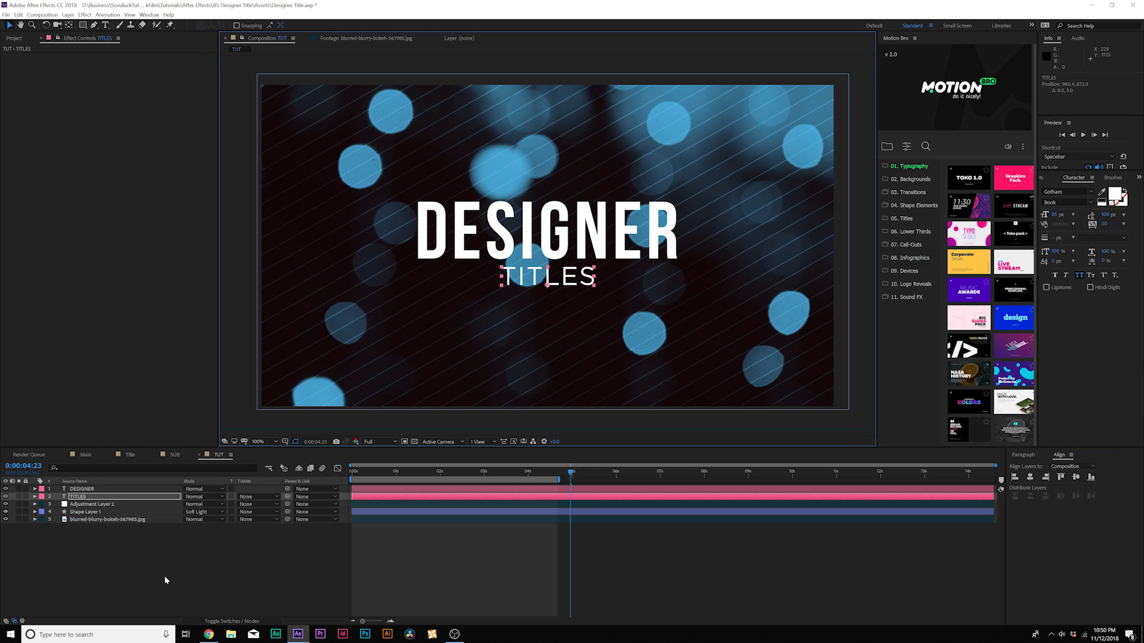
Set up the Rectangle tool with a solid black fill
left_click(83, 25)
left_click(257, 25)
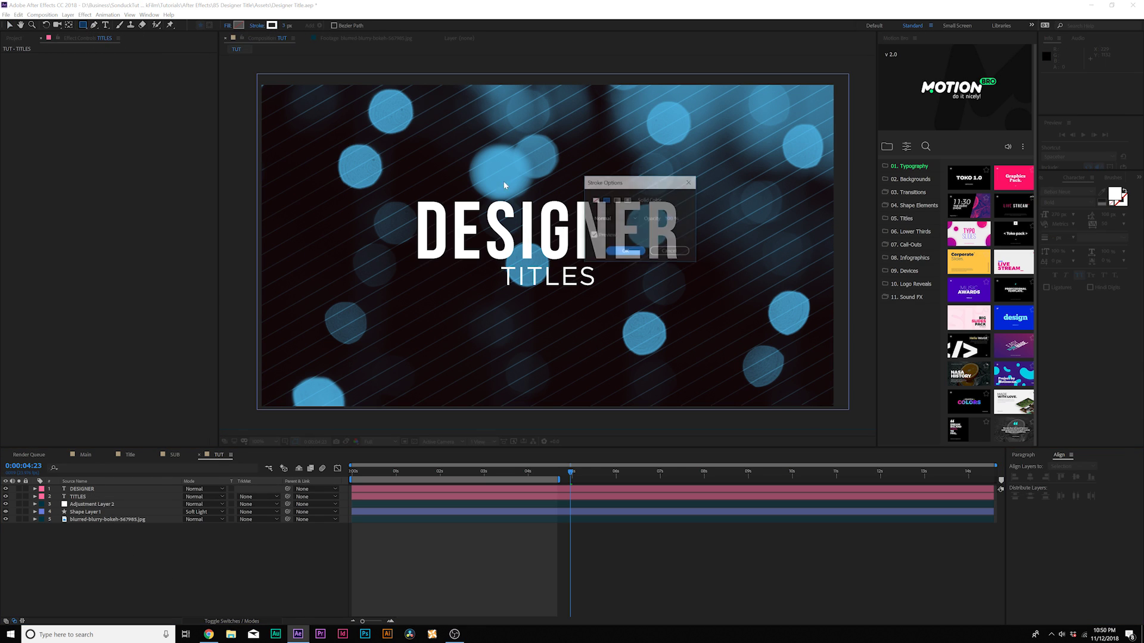
left_click(626, 251)
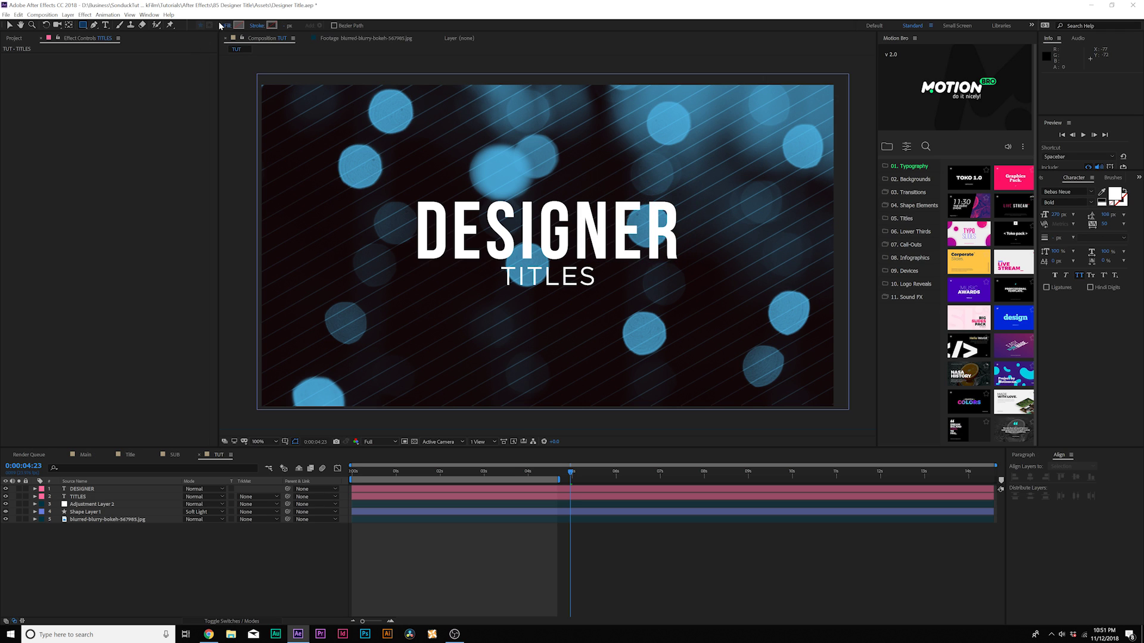
left_click(228, 25)
left_click(606, 200)
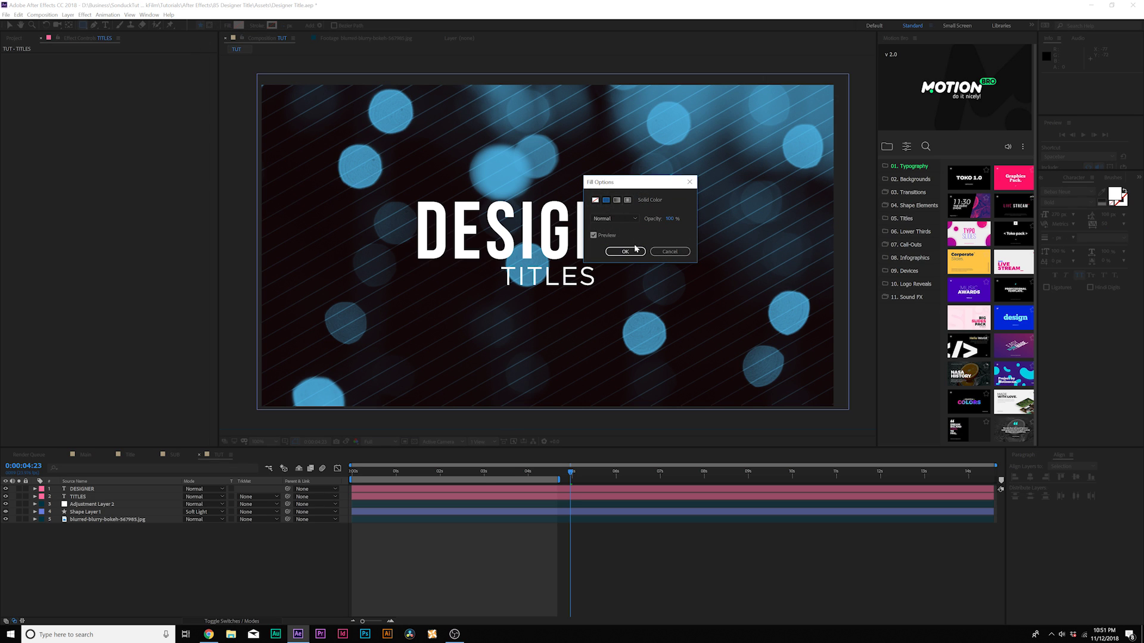
left_click(626, 251)
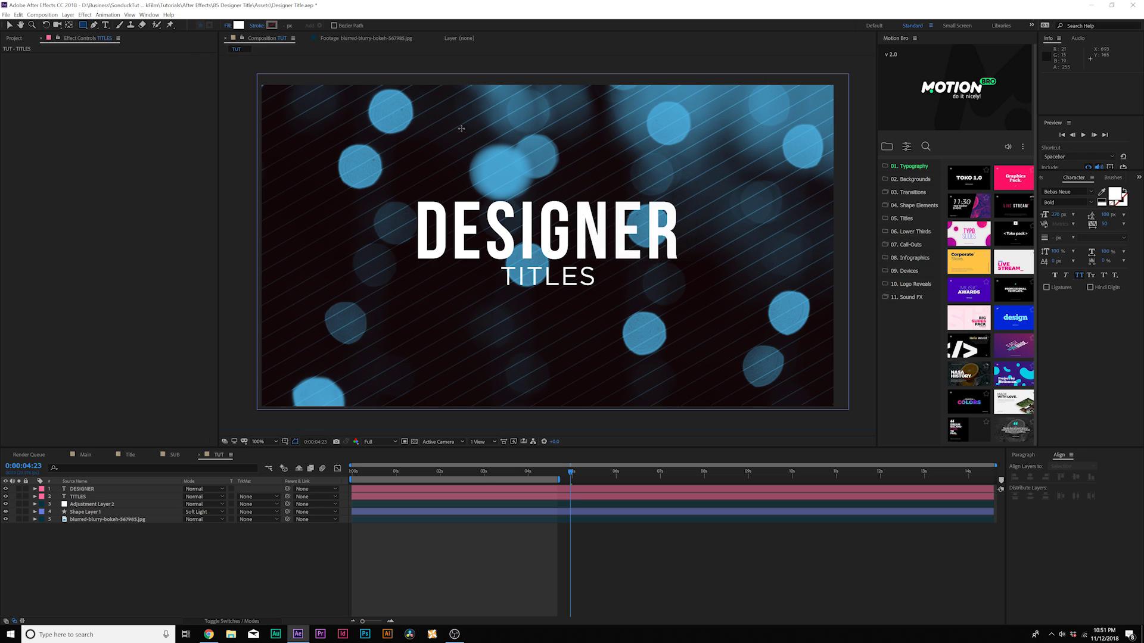
left_click(239, 25)
left_click_drag(294, 185, 274, 286)
left_click(439, 137)
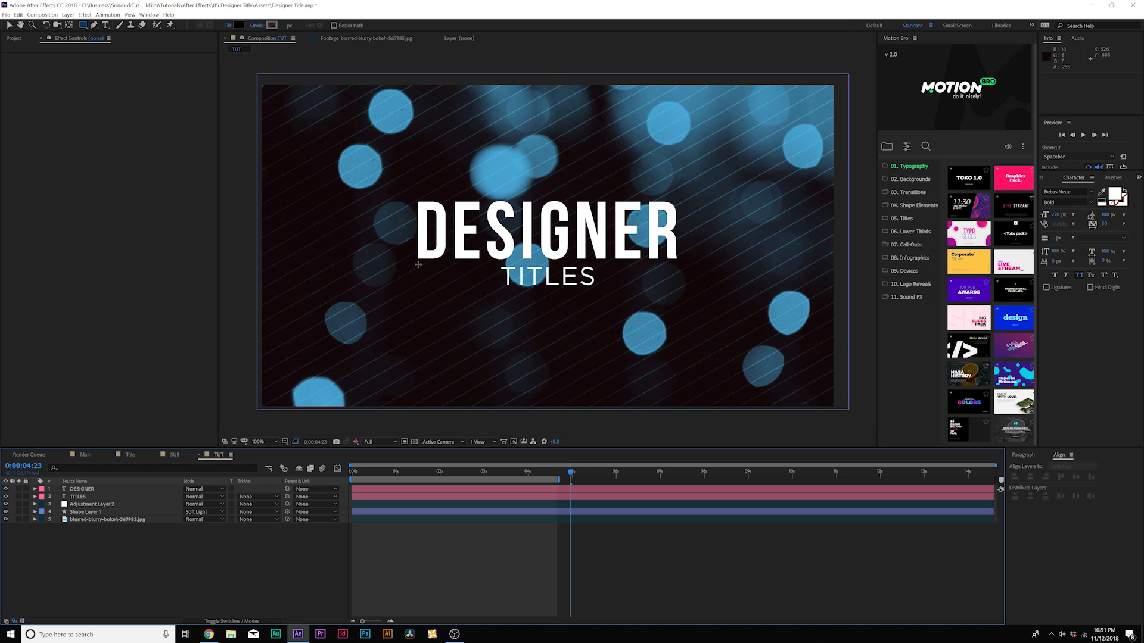
Draw a black rectangle across TITLES and move Shape Layer 2 beneath the TITLES layer
left_click_drag(418, 264, 678, 288)
left_click_drag(86, 491, 87, 536)
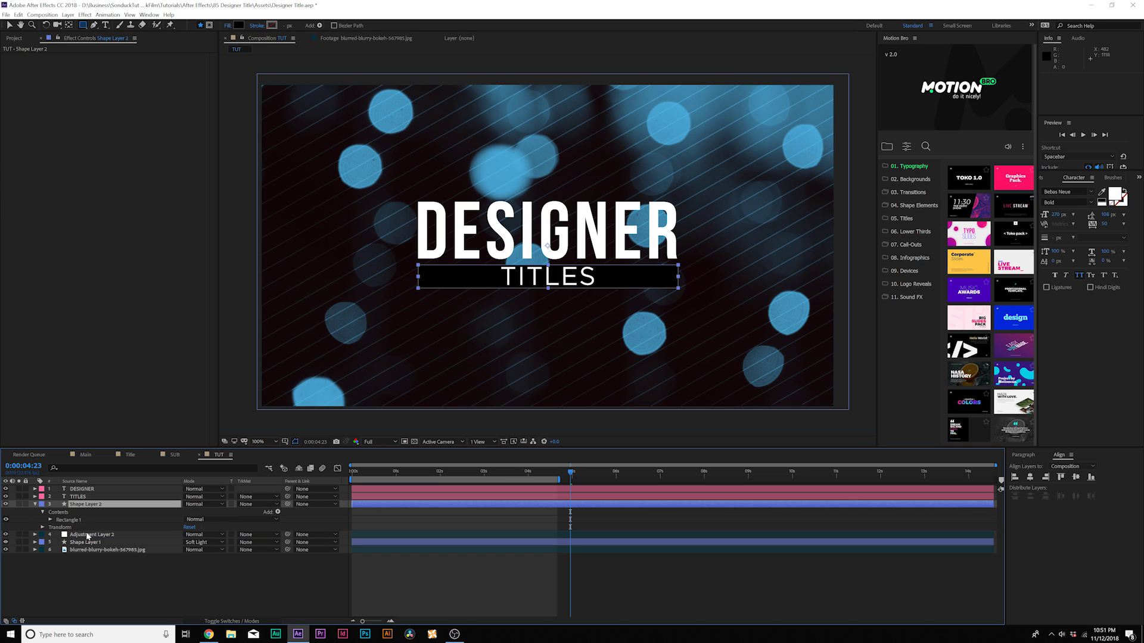
left_click(9, 27)
key("period")
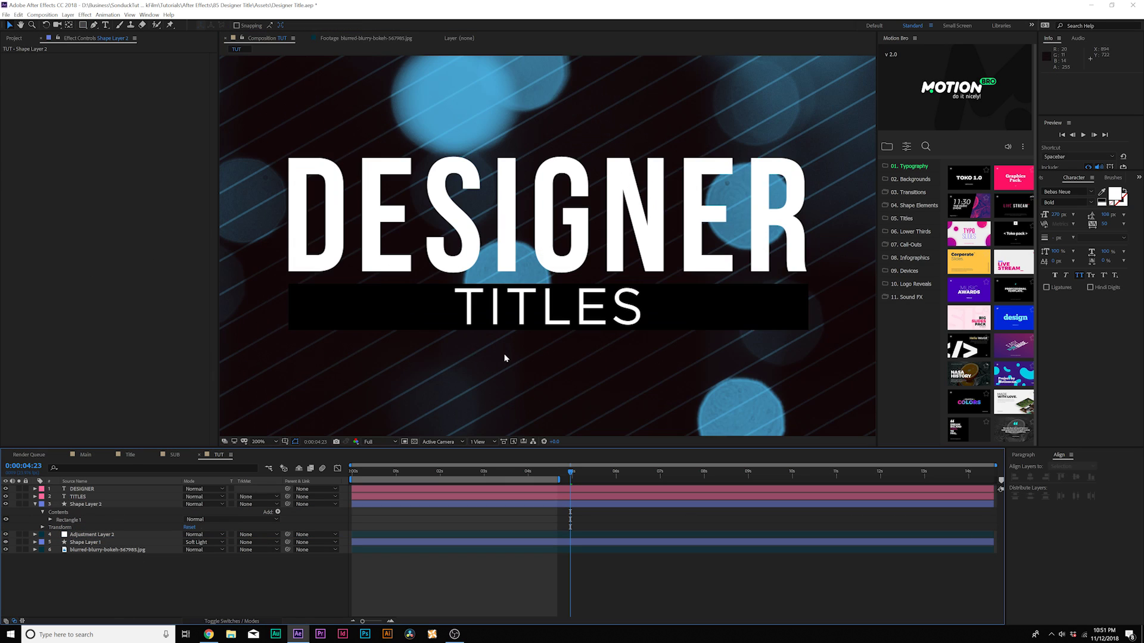
left_click(319, 314)
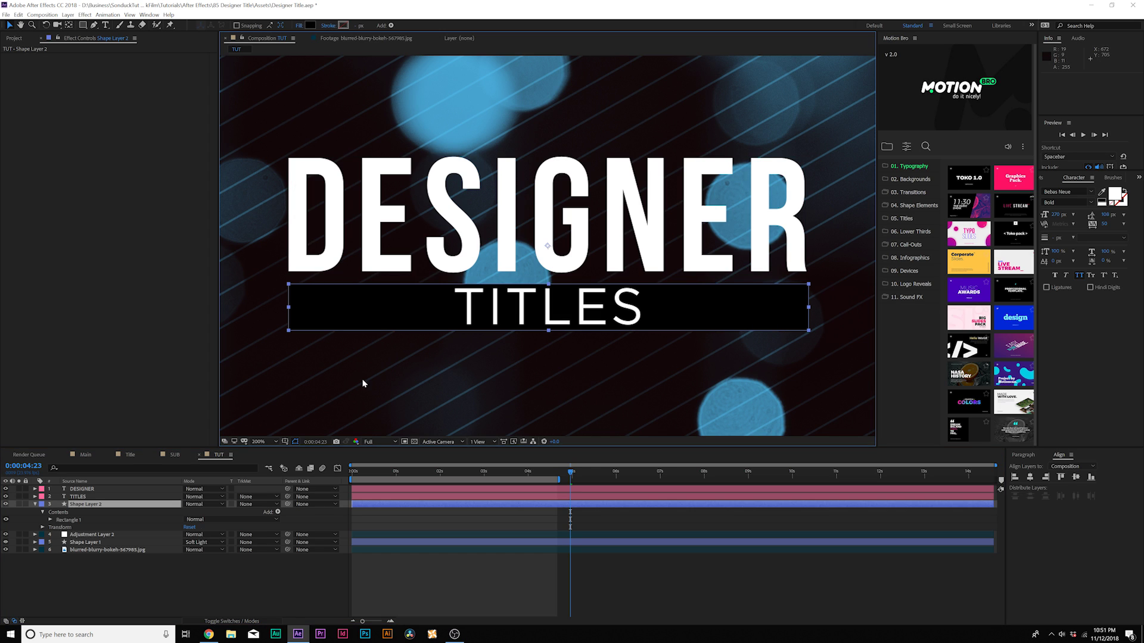
Centre TITLES and the black bar on each other horizontally and vertically
left_click(77, 497)
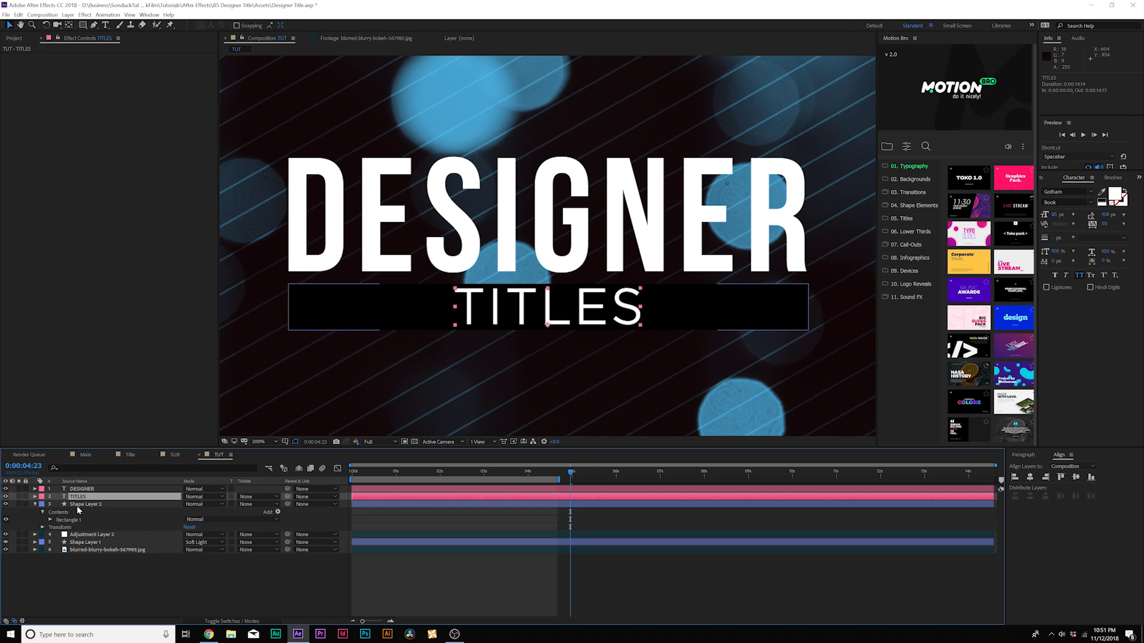
left_click(77, 504, "ctrl")
left_click(1031, 477)
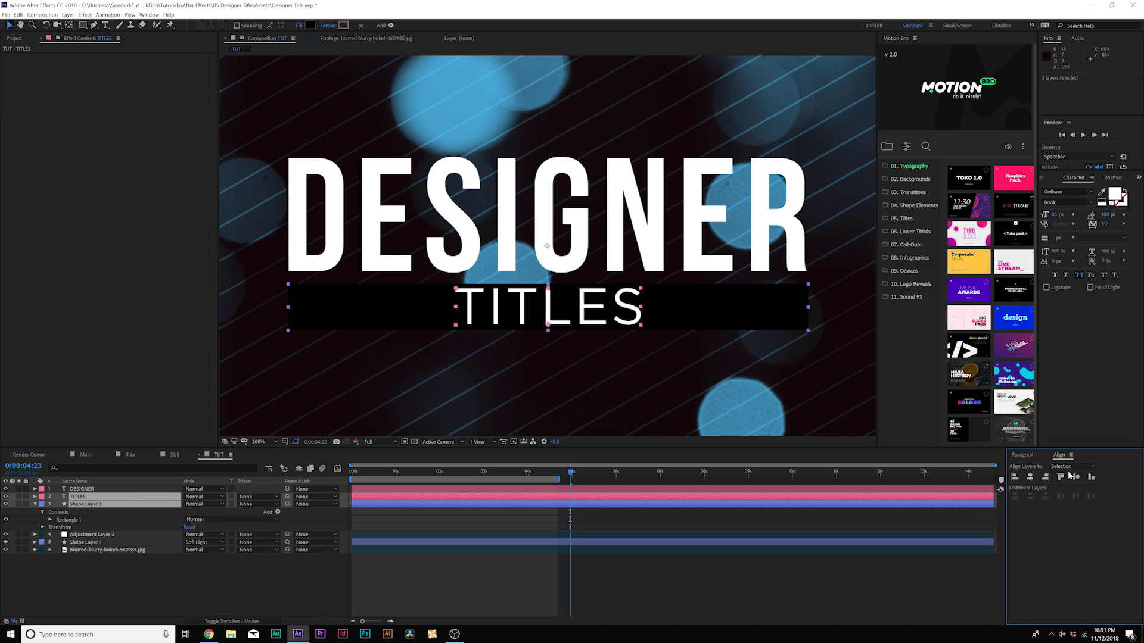
left_click(1077, 478)
left_click(243, 598)
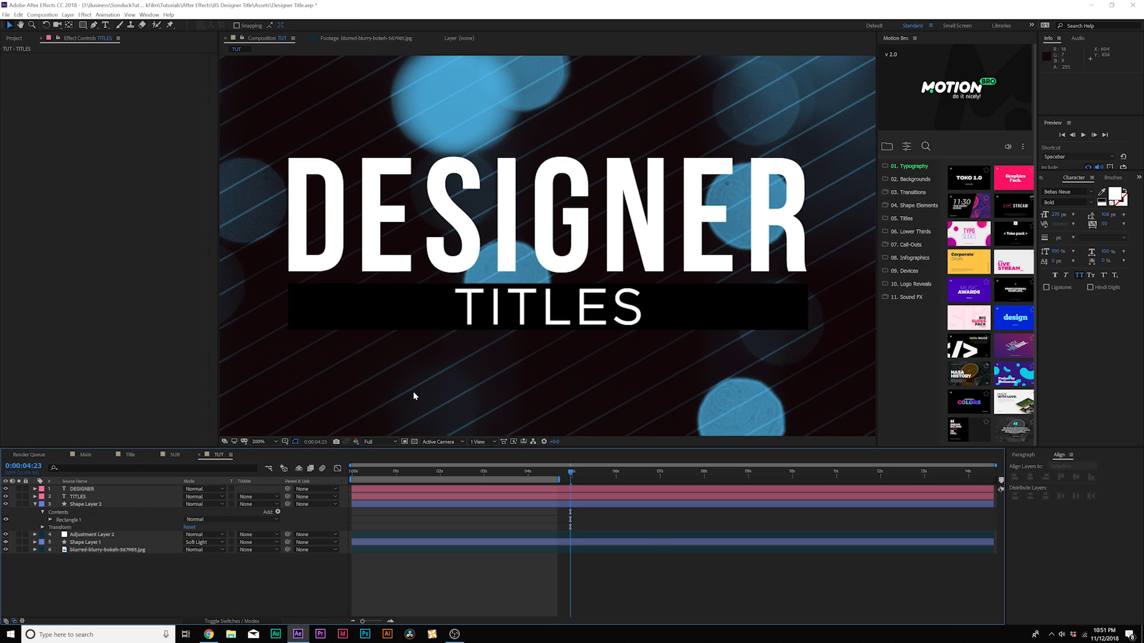
key("shift+slash")
key("u")
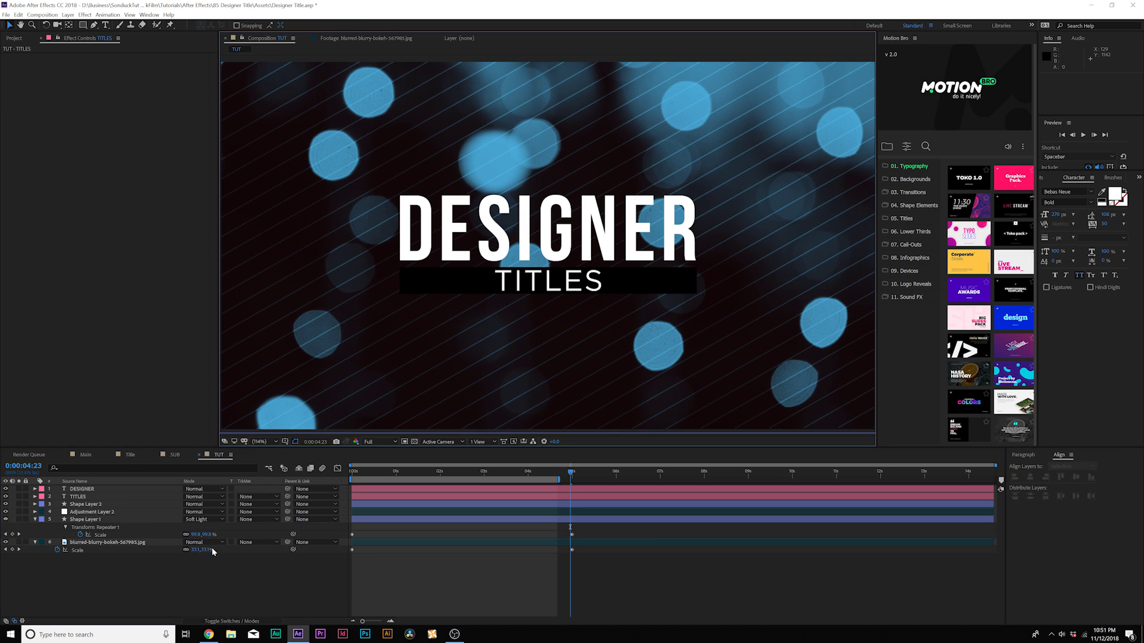
key("u")
key("slash")
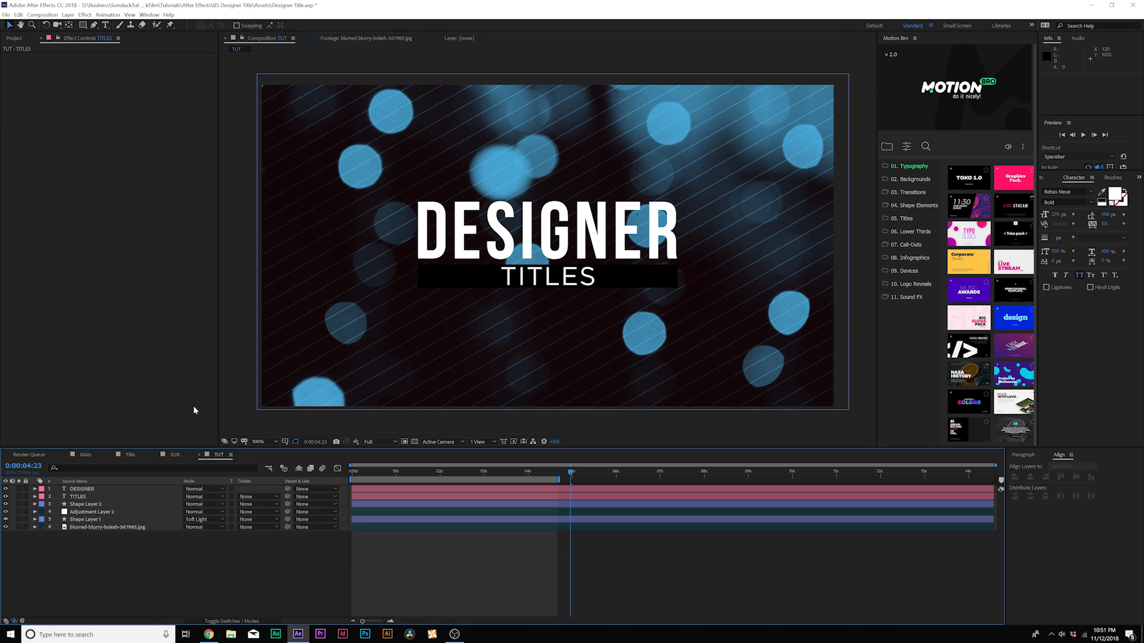
left_click(82, 489)
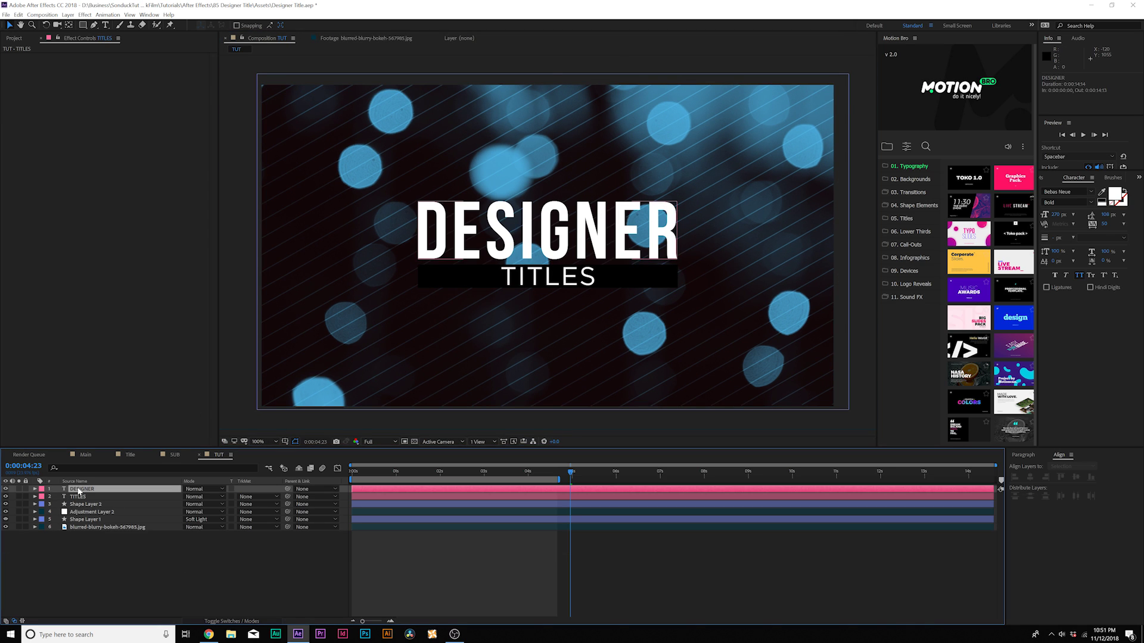
Enable per-character 3D on DESIGNER and add a rotation animator with Y Rotation 90°
left_click(36, 489)
left_click(277, 497)
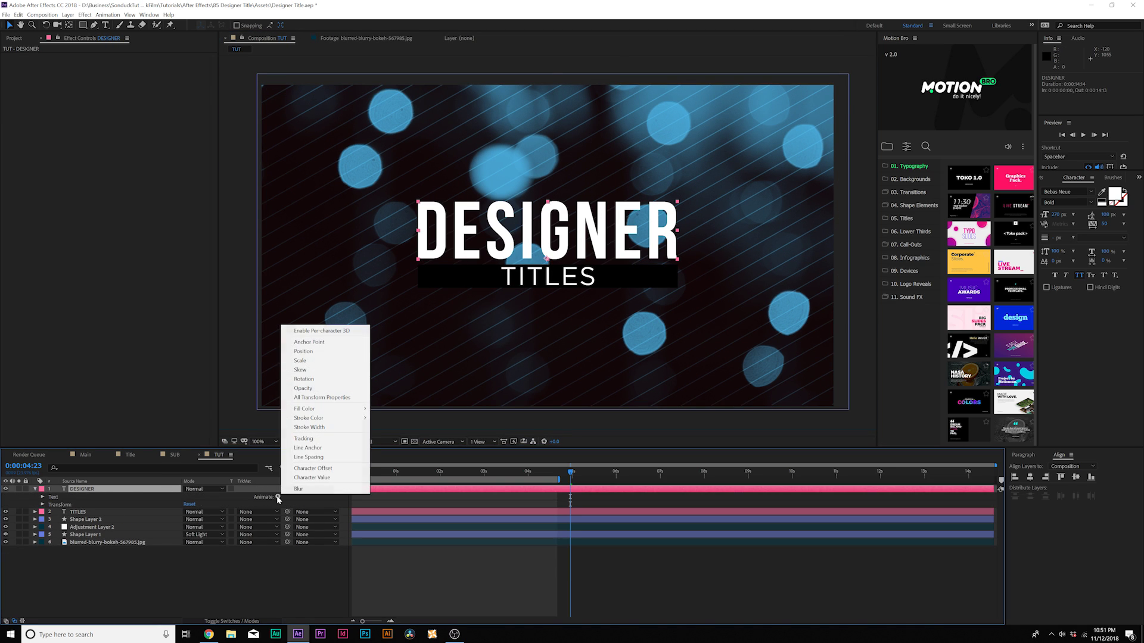
left_click(328, 332)
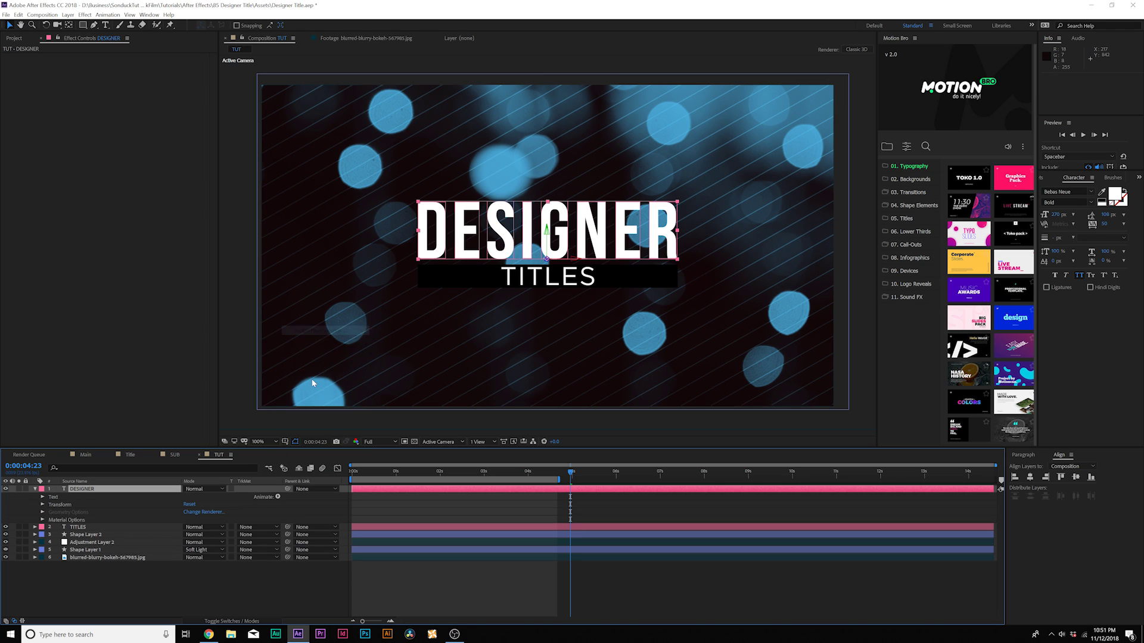
left_click(277, 496)
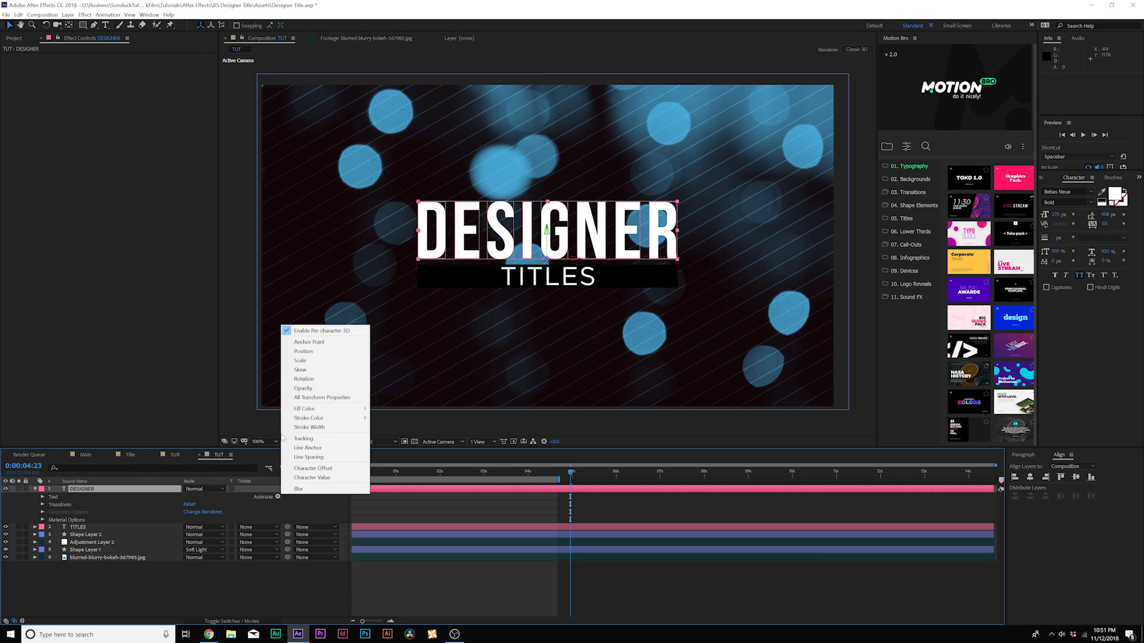
left_click(313, 378)
key("Home")
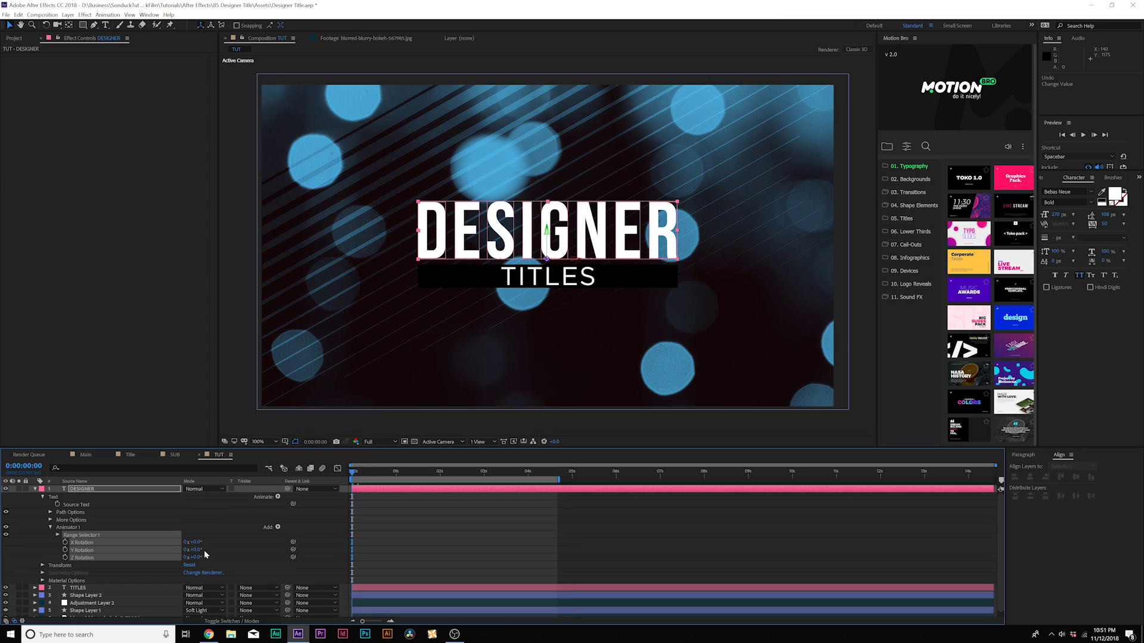
left_click(195, 551)
type("90")
left_click(454, 244)
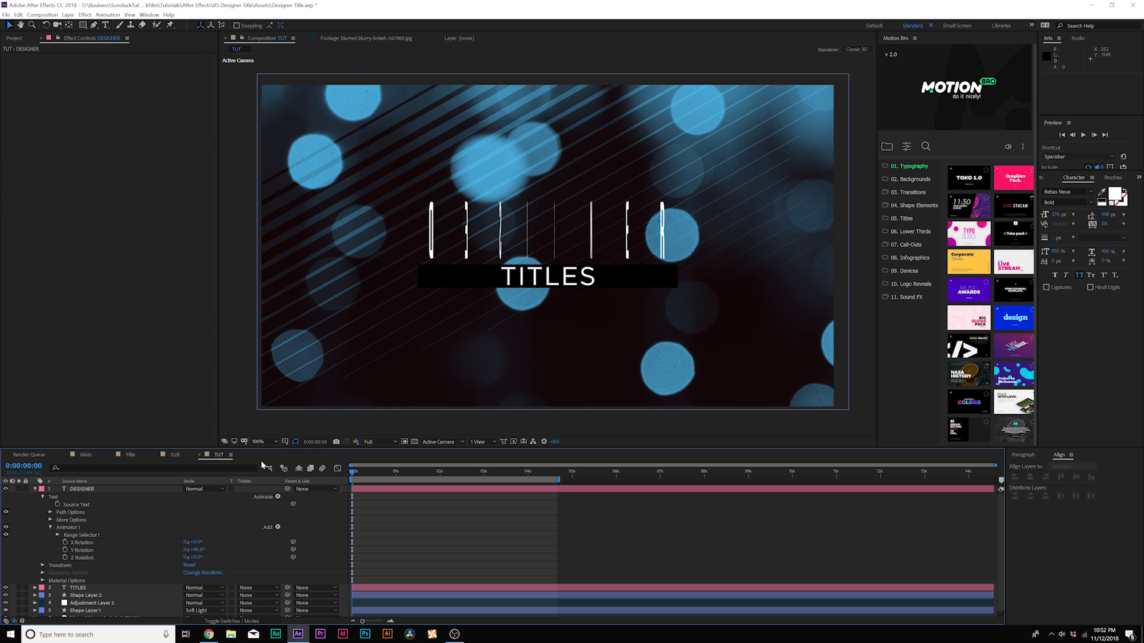
Keyframe the Range Selector Start from 0% to 100% over about 20 frames and preview
left_click(58, 536)
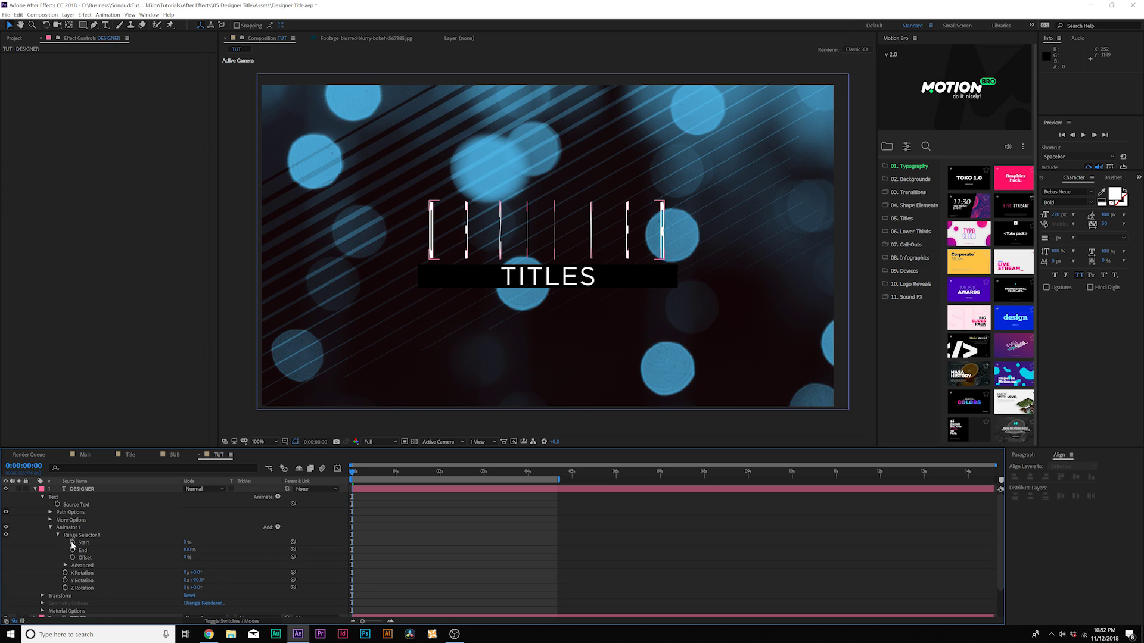
left_click(73, 542)
left_click_drag(355, 473, 393, 474)
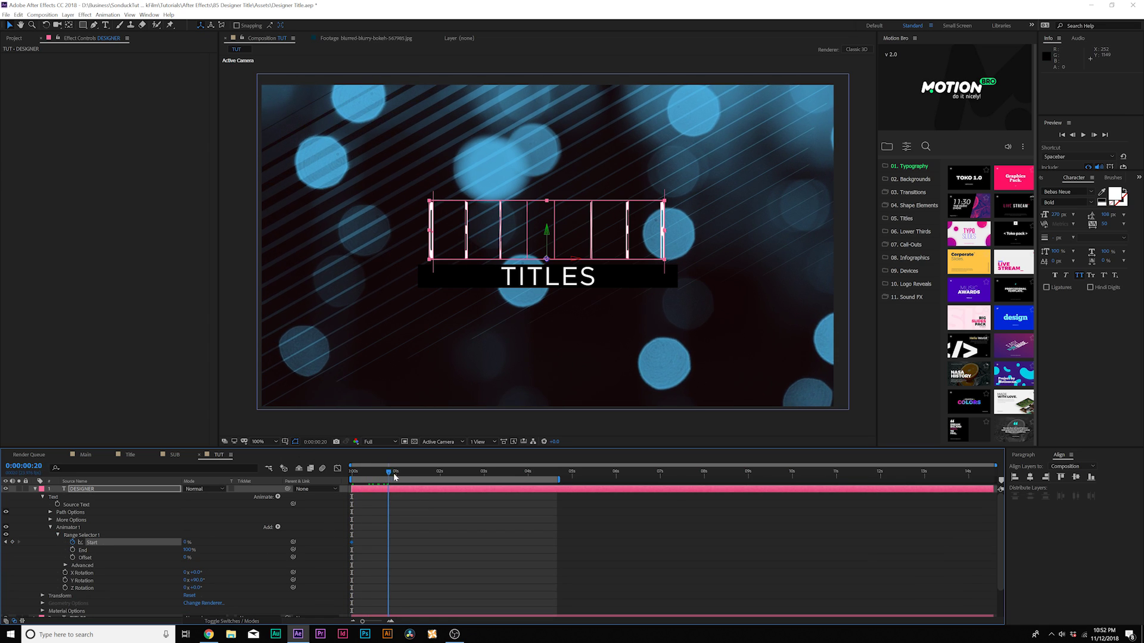
key("space")
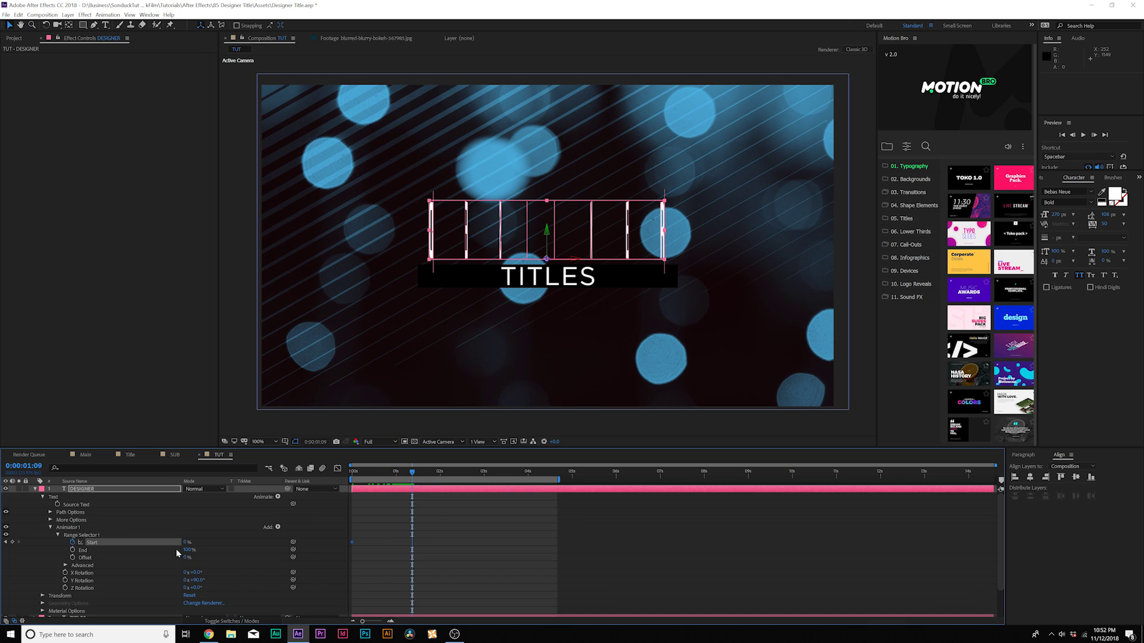
left_click_drag(187, 542, 214, 542)
left_click_drag(411, 472, 389, 471)
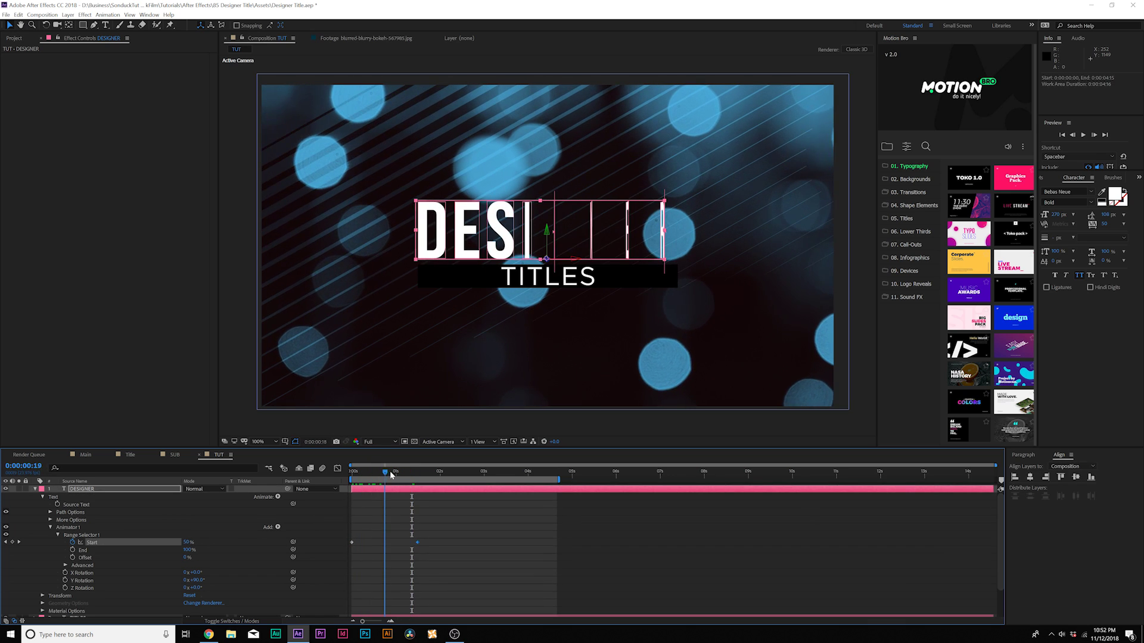
key("space")
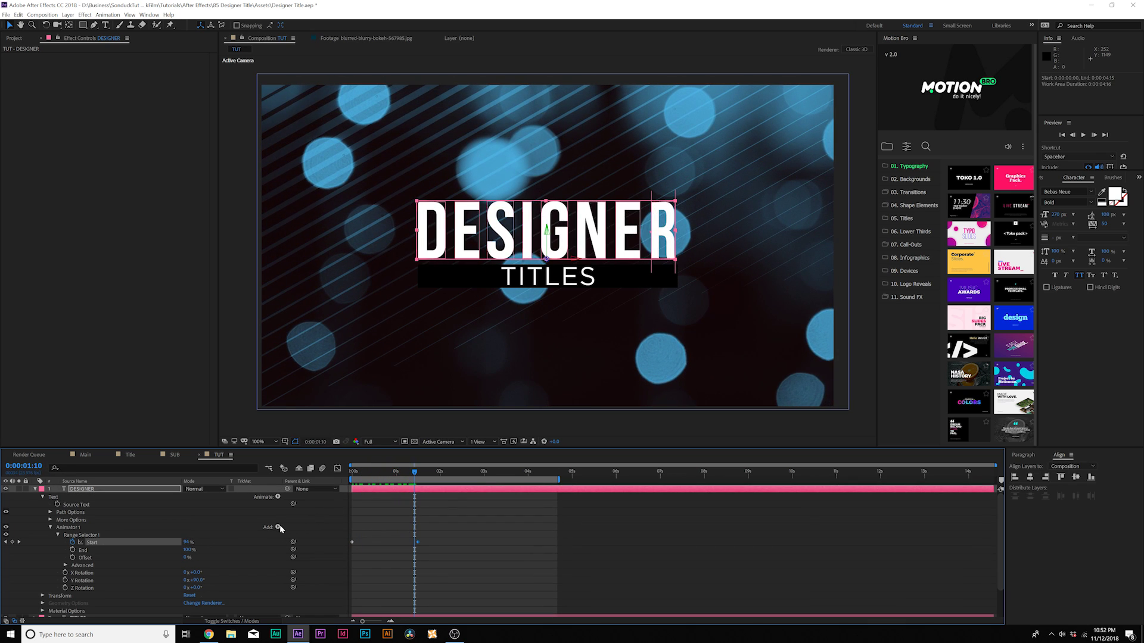
Add an Opacity property to the text animator so letters fade in as they flip
left_click(277, 528)
mouse_move(298, 530)
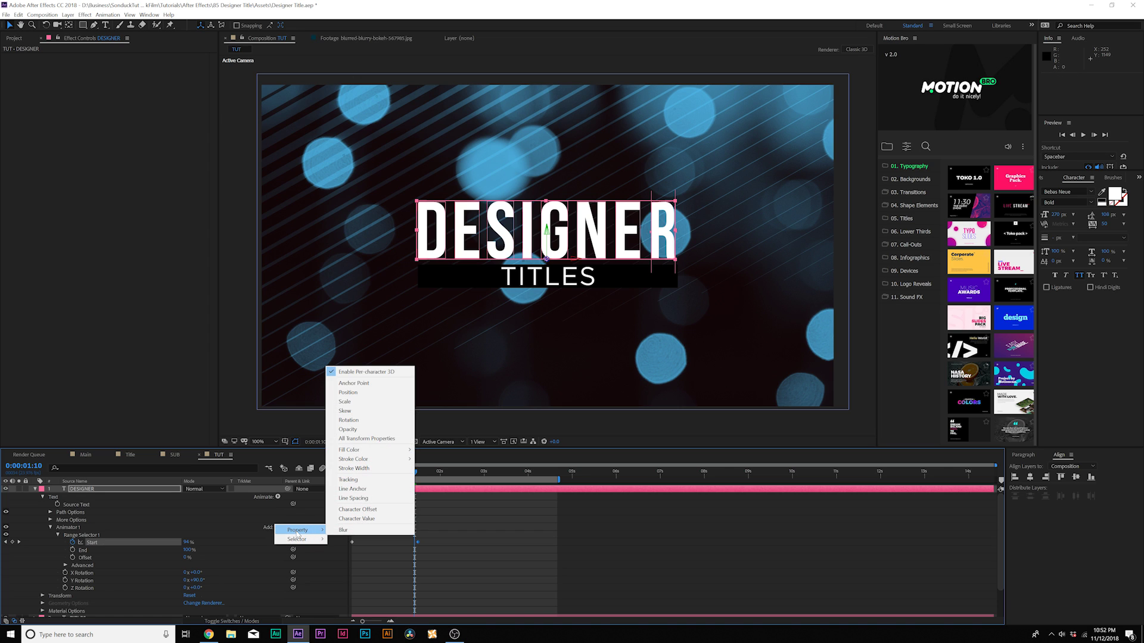
left_click(357, 429)
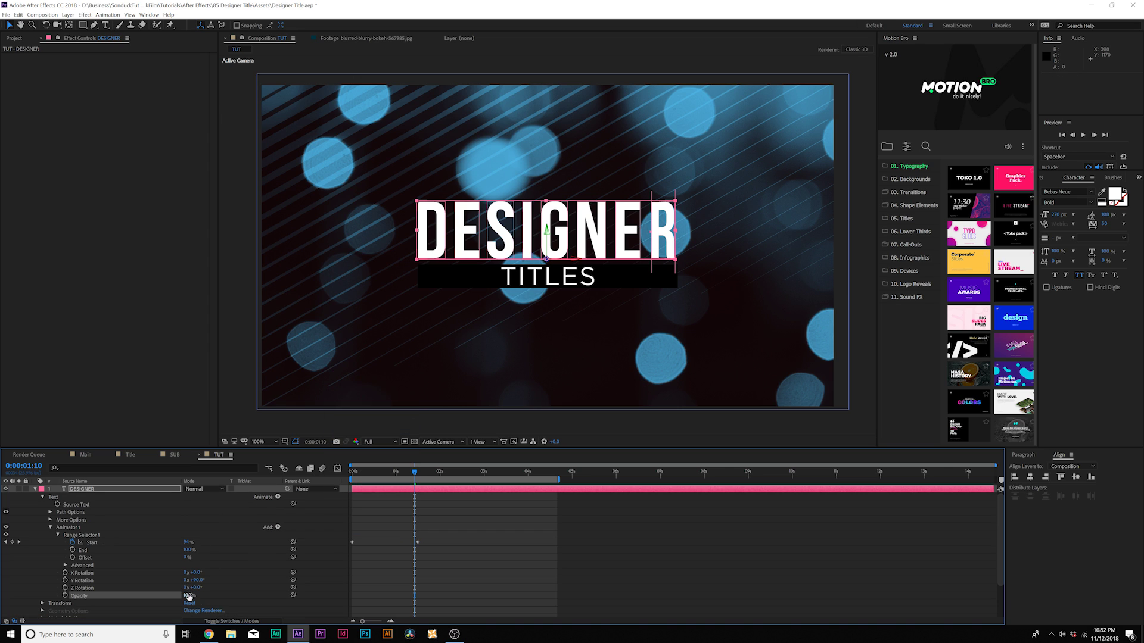
left_click_drag(364, 474, 421, 473)
left_click_drag(454, 511, 398, 547)
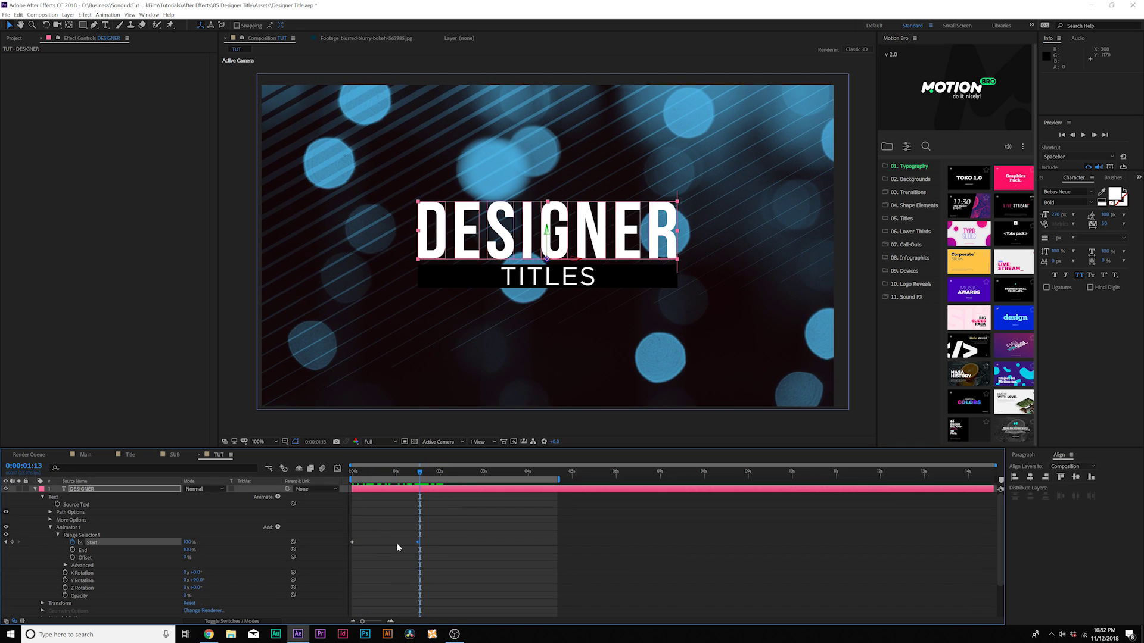
Keyframe TITLES' Position so it rises to Y 594.5 behind DESIGNER by 20 frames
key("u")
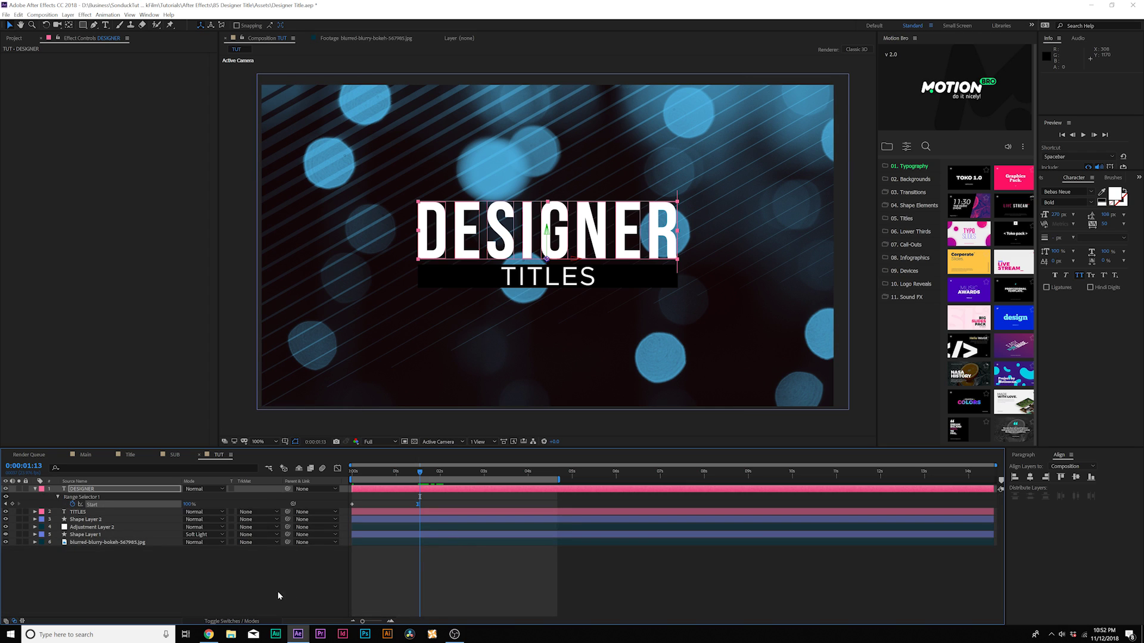
key("period")
left_click(509, 305)
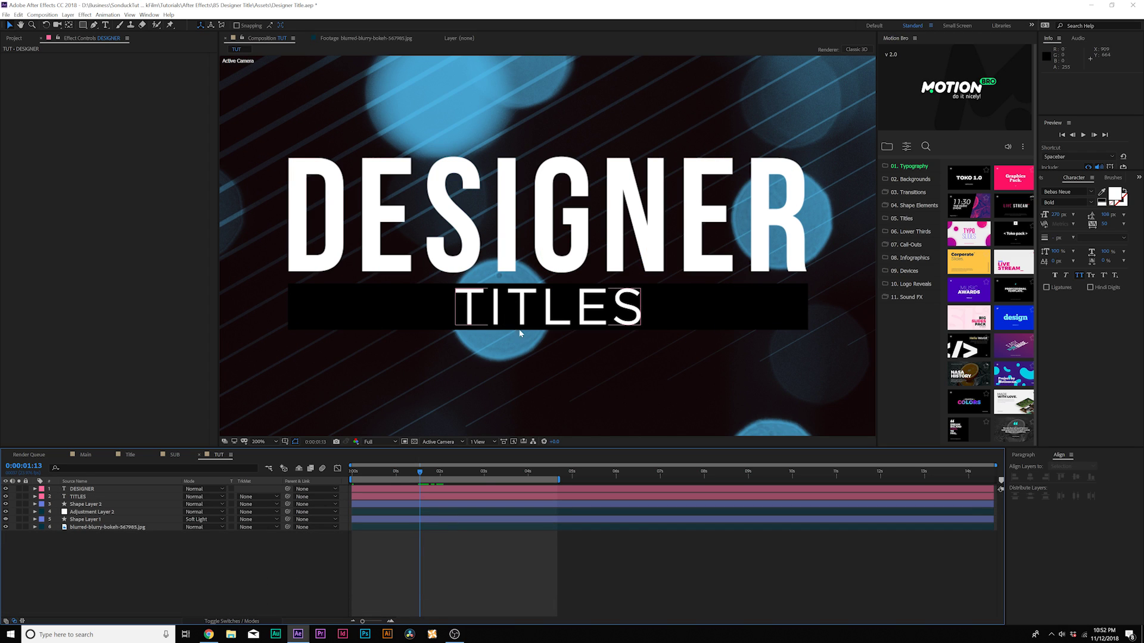
left_click(385, 472)
left_click(78, 496)
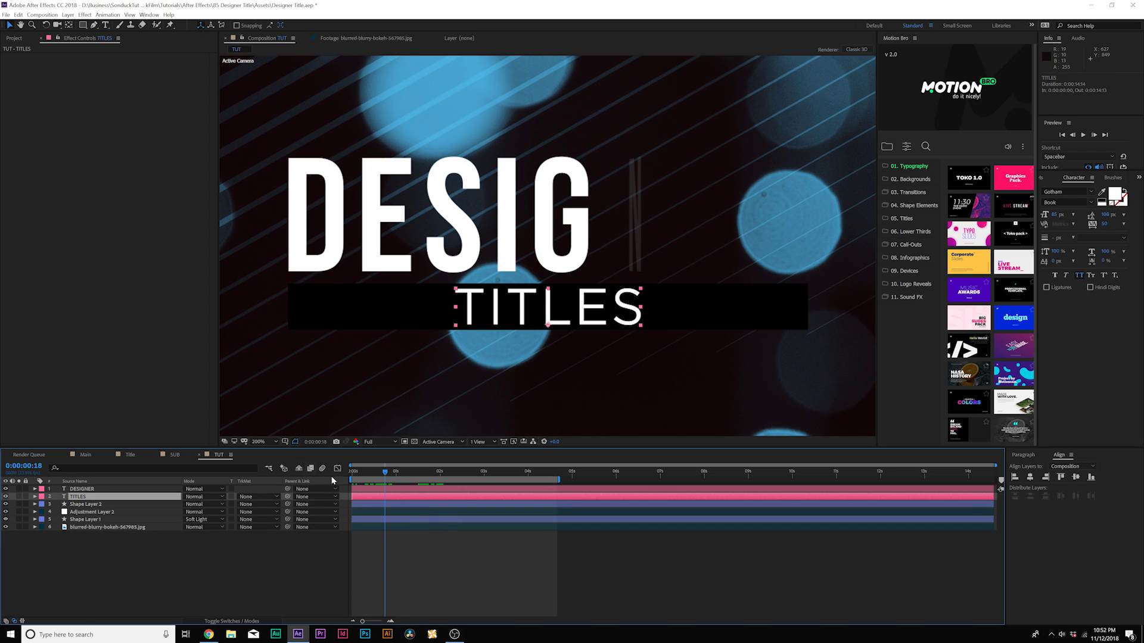
left_click(408, 490, "shift")
left_click(129, 497)
key("p")
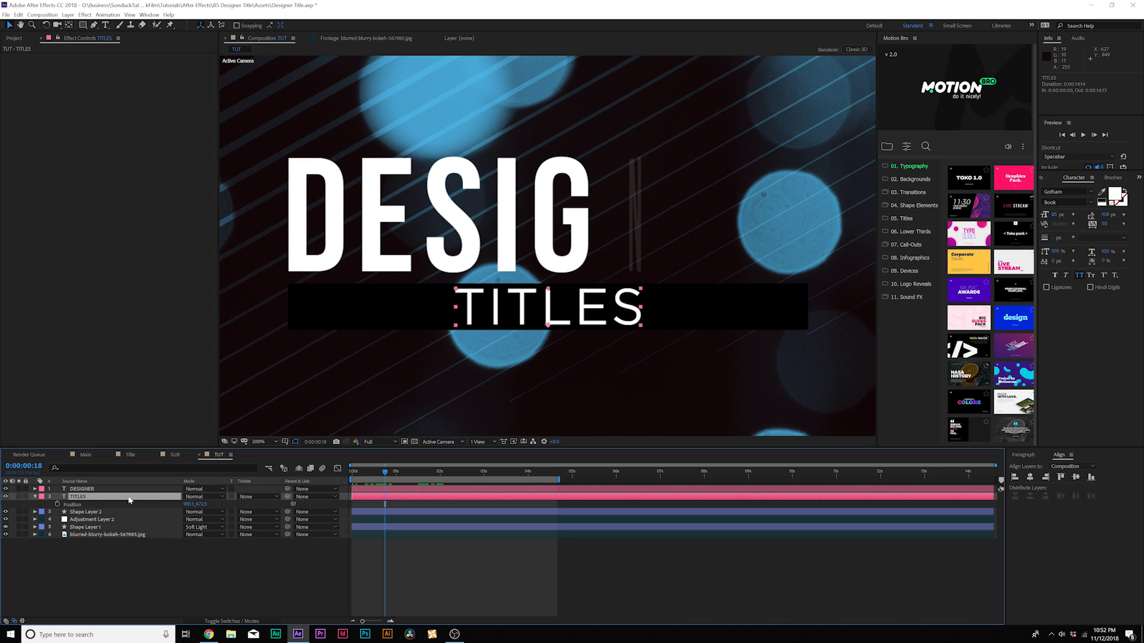
left_click(57, 505)
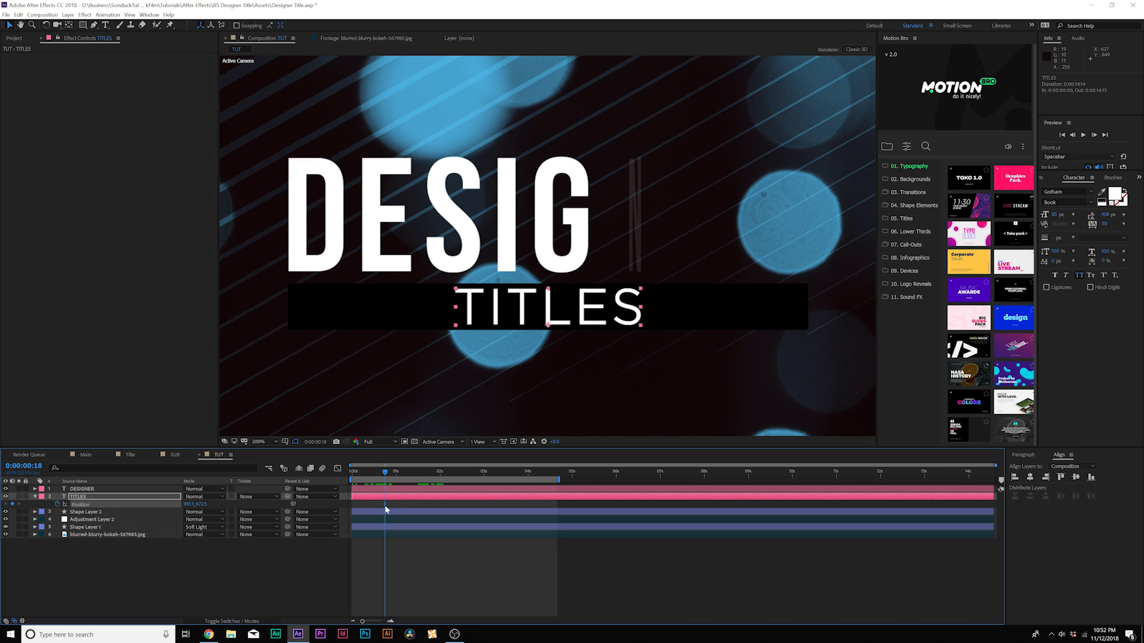
left_click_drag(385, 506, 421, 505)
left_click_drag(202, 507, 168, 505)
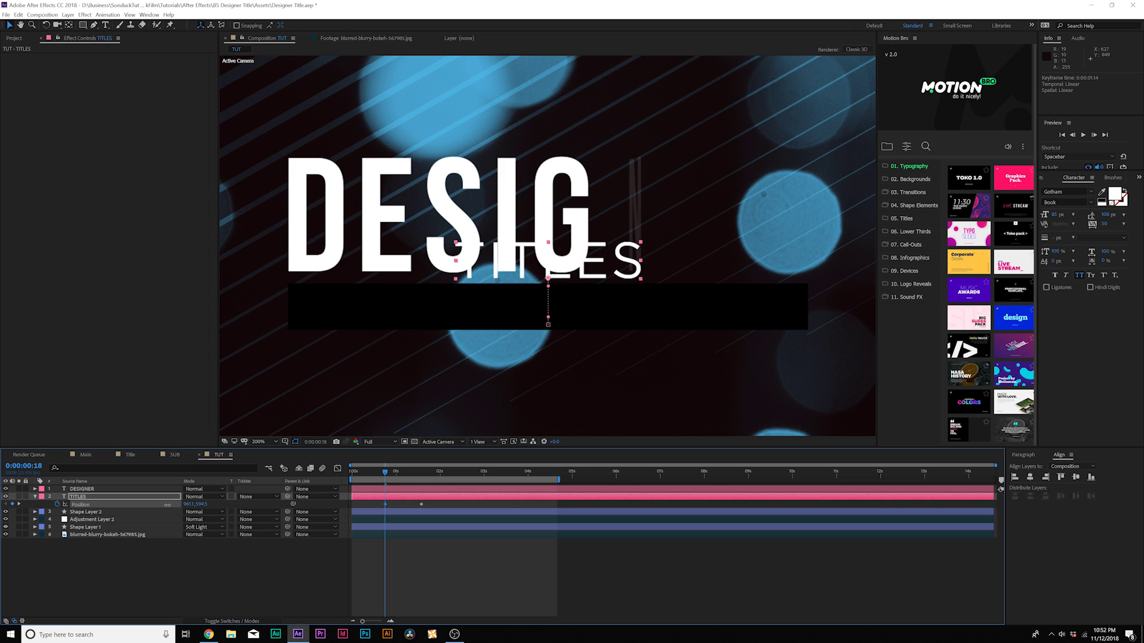
Pre-compose the TITLES layer into a new composition named SUB
left_click(68, 497)
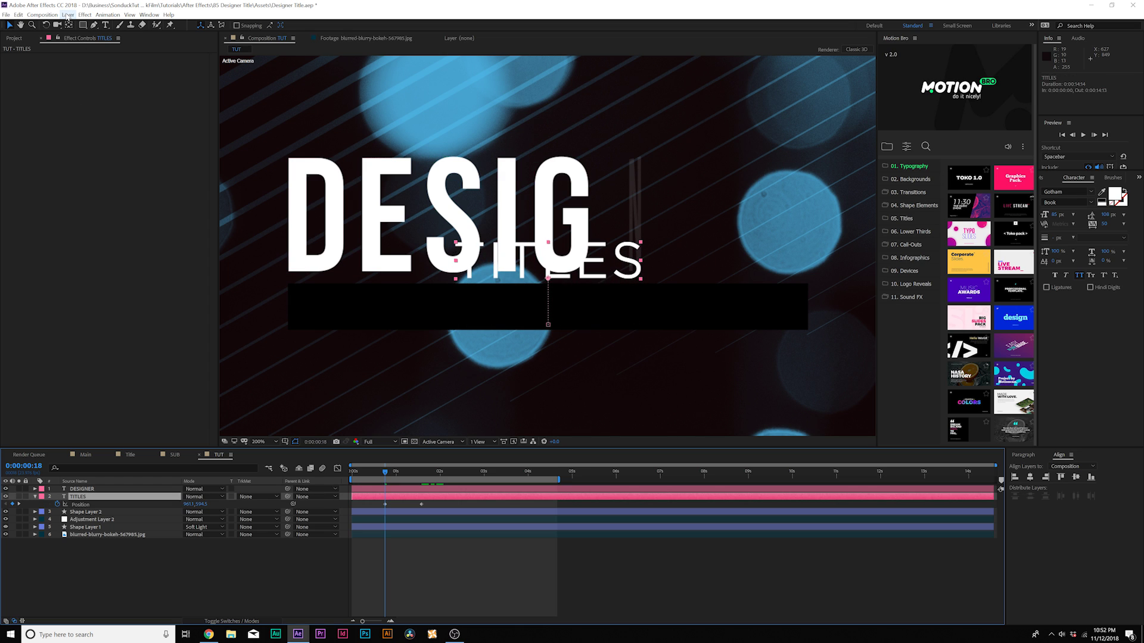
left_click(68, 14)
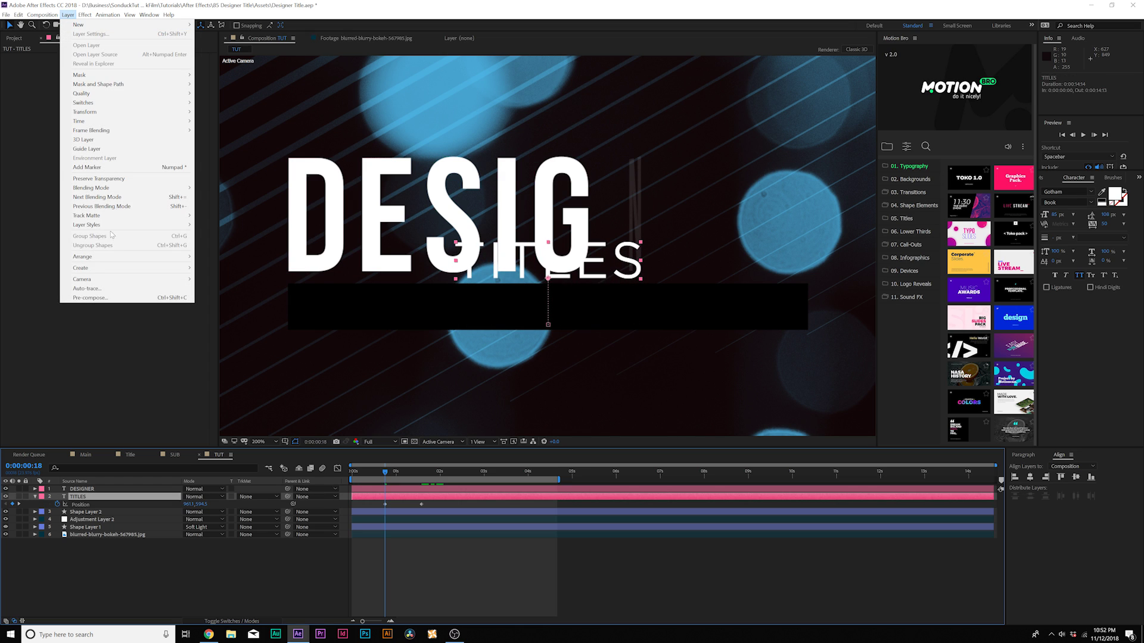
left_click(99, 299)
type("SUB")
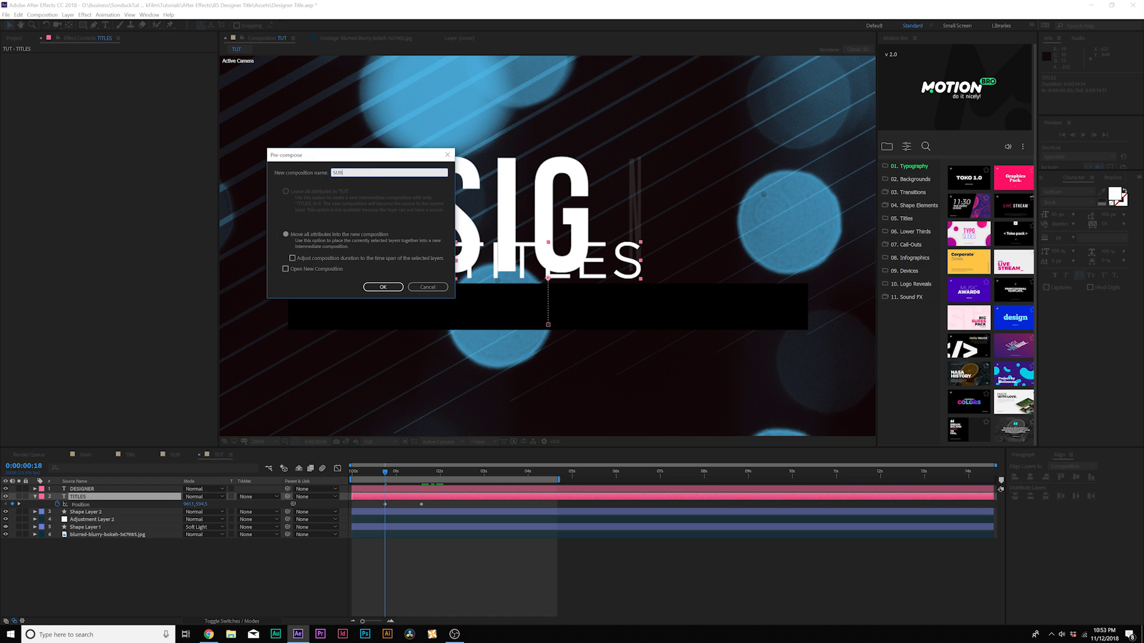
Confirm the SUB composition and draw a rectangle mask over the black bar, then scrub to check
left_click(381, 287)
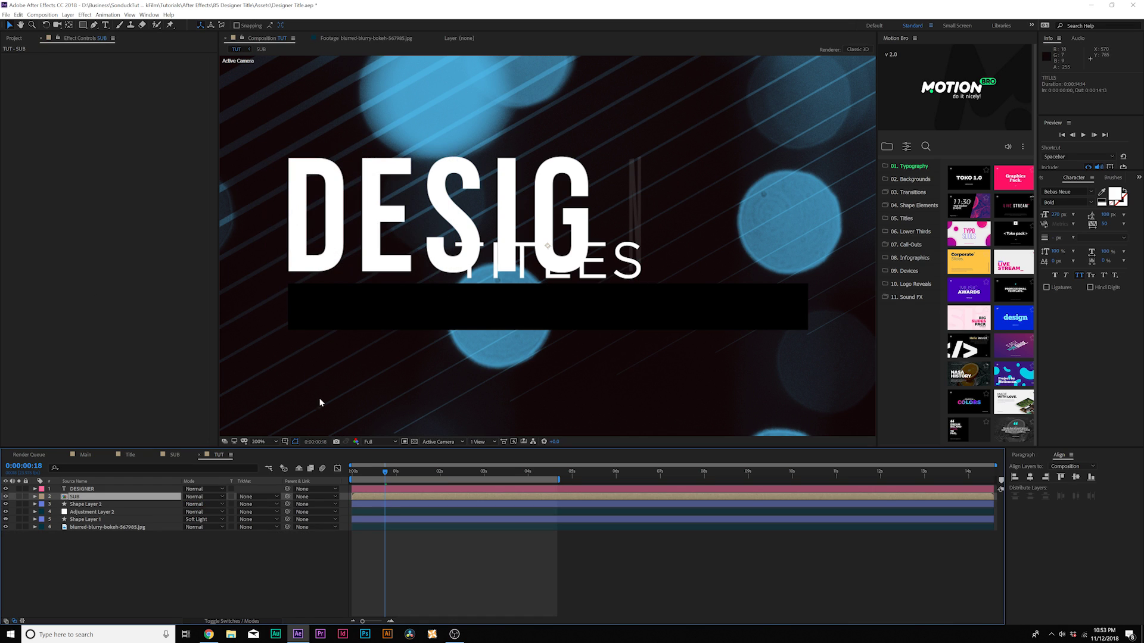
left_click(83, 25)
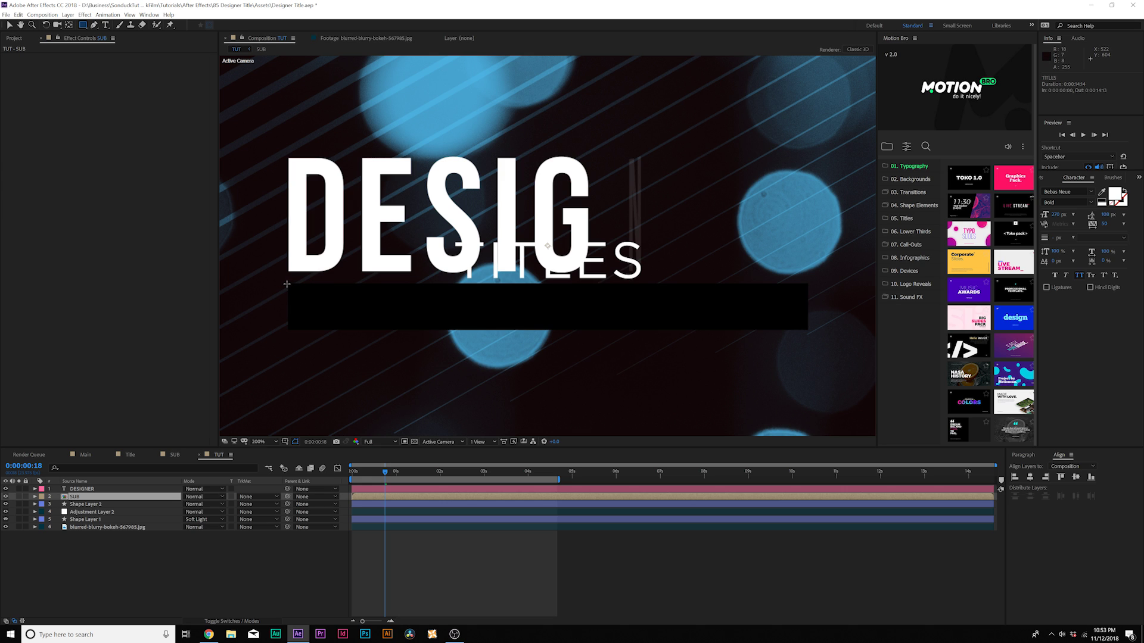
left_click_drag(287, 285, 811, 339)
left_click_drag(391, 473, 446, 471)
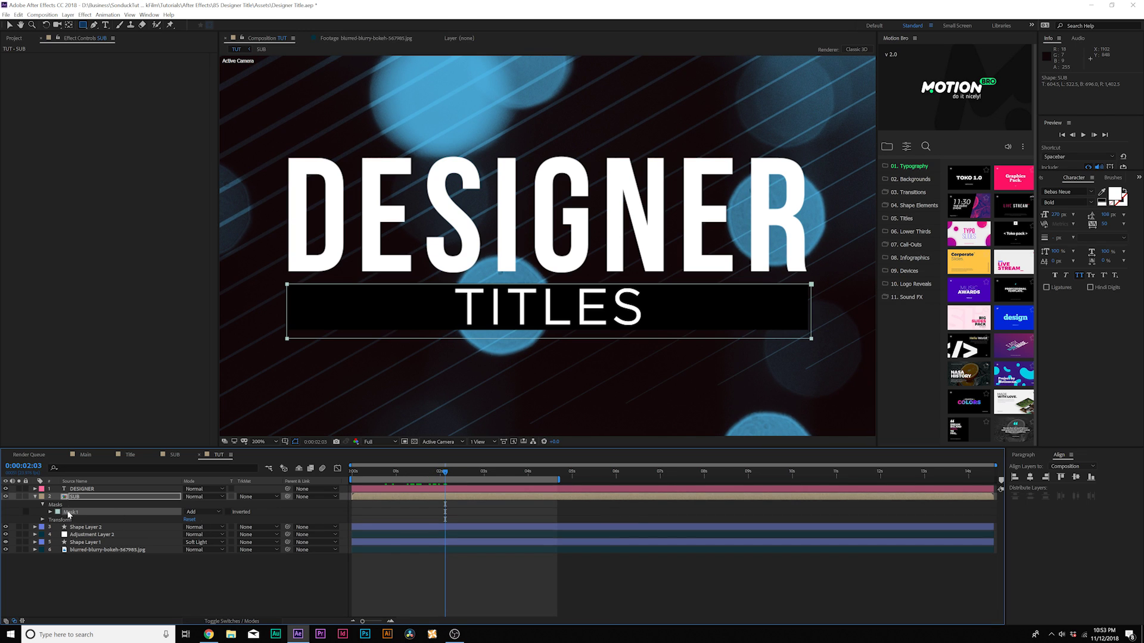
Add Size and Position keyframes to Shape Layer 2's Rectangle Path 1 at the timeline start
left_click(78, 529)
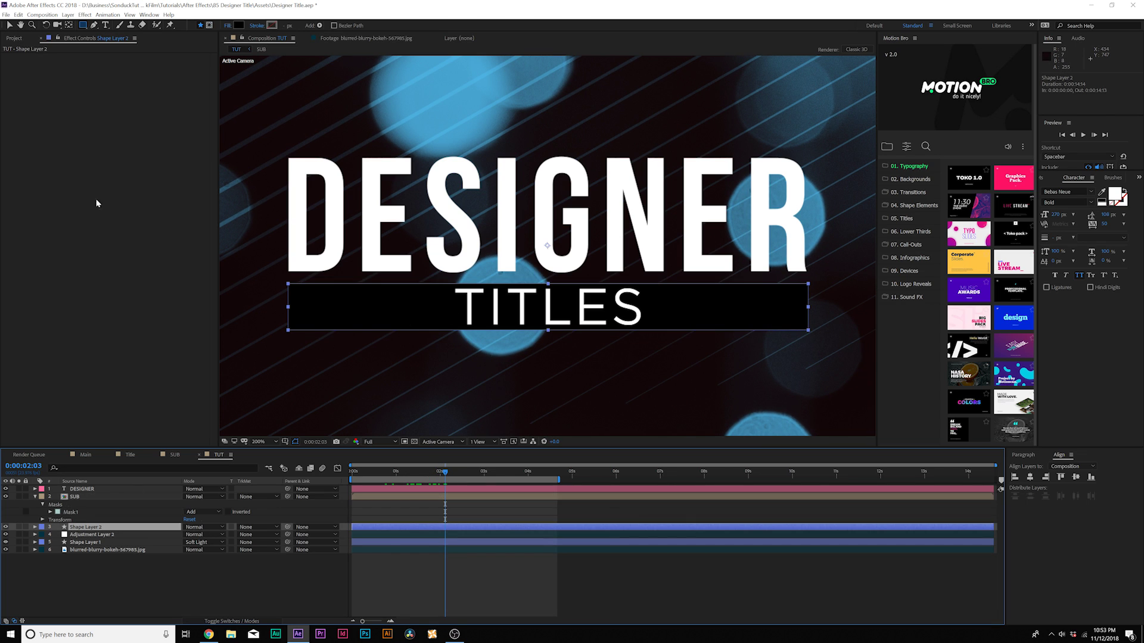
left_click_drag(402, 475, 352, 472)
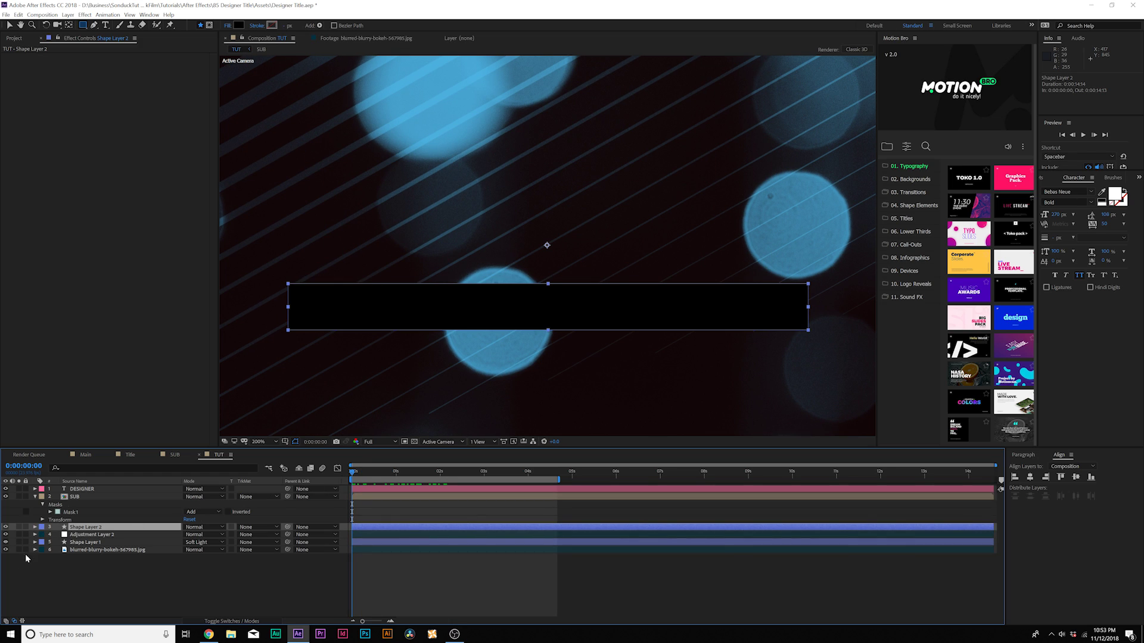
left_click(35, 528)
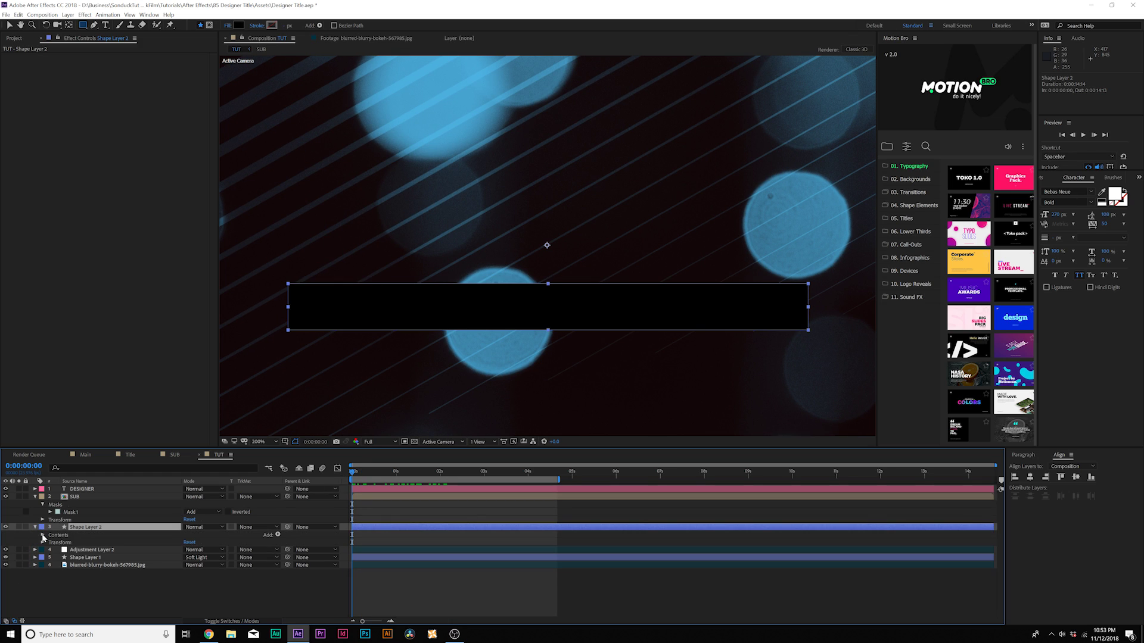
left_click(42, 535)
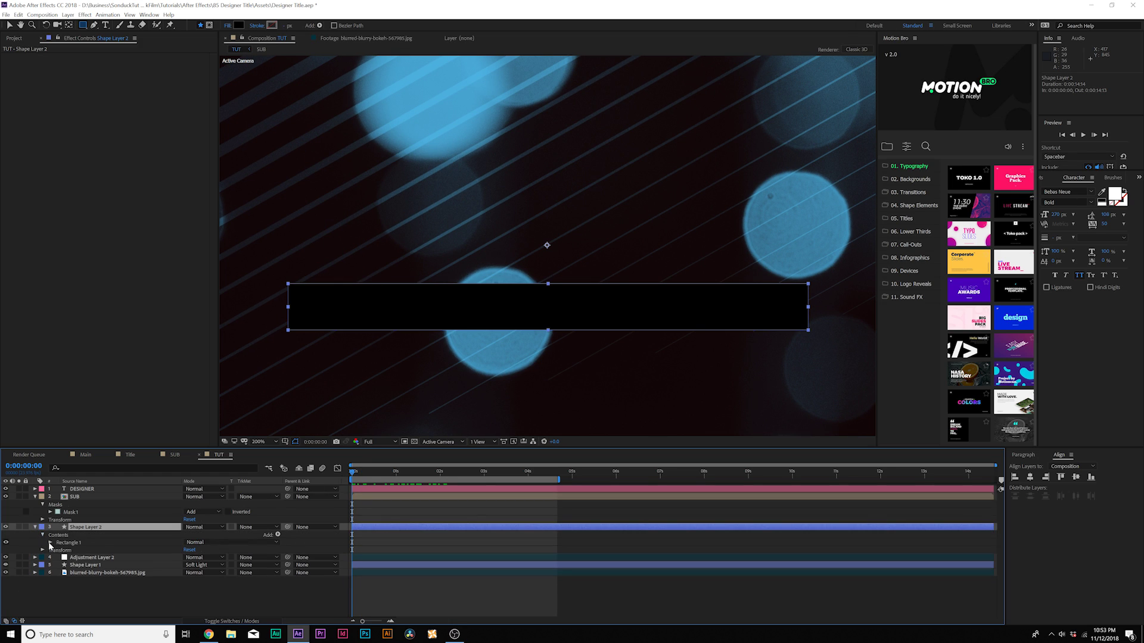
left_click(50, 543)
left_click(58, 551)
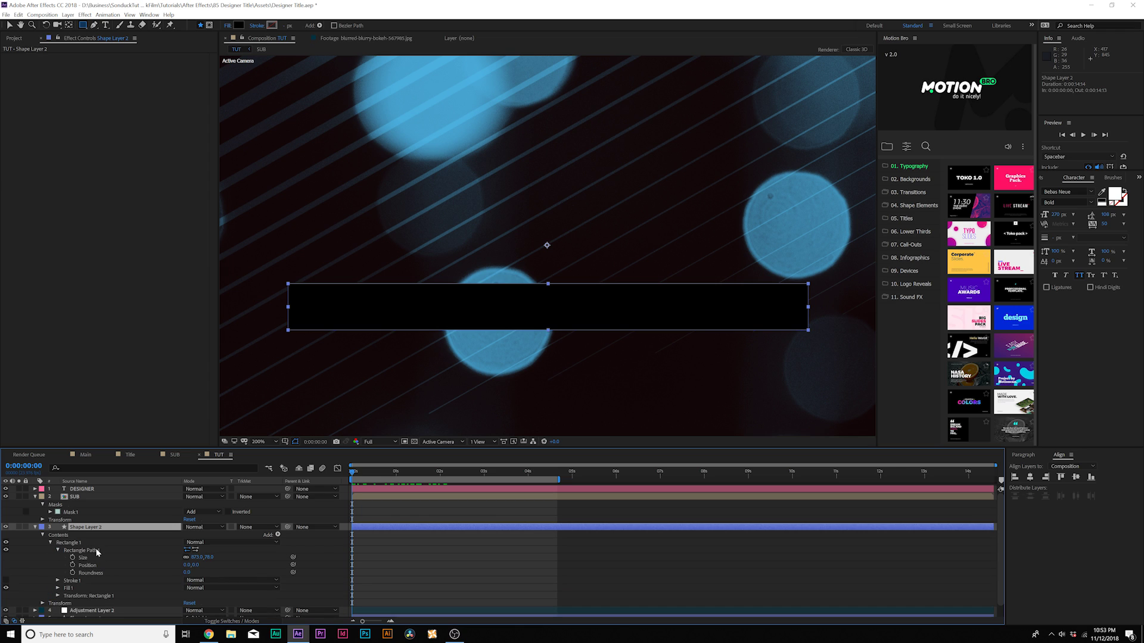
left_click(72, 558)
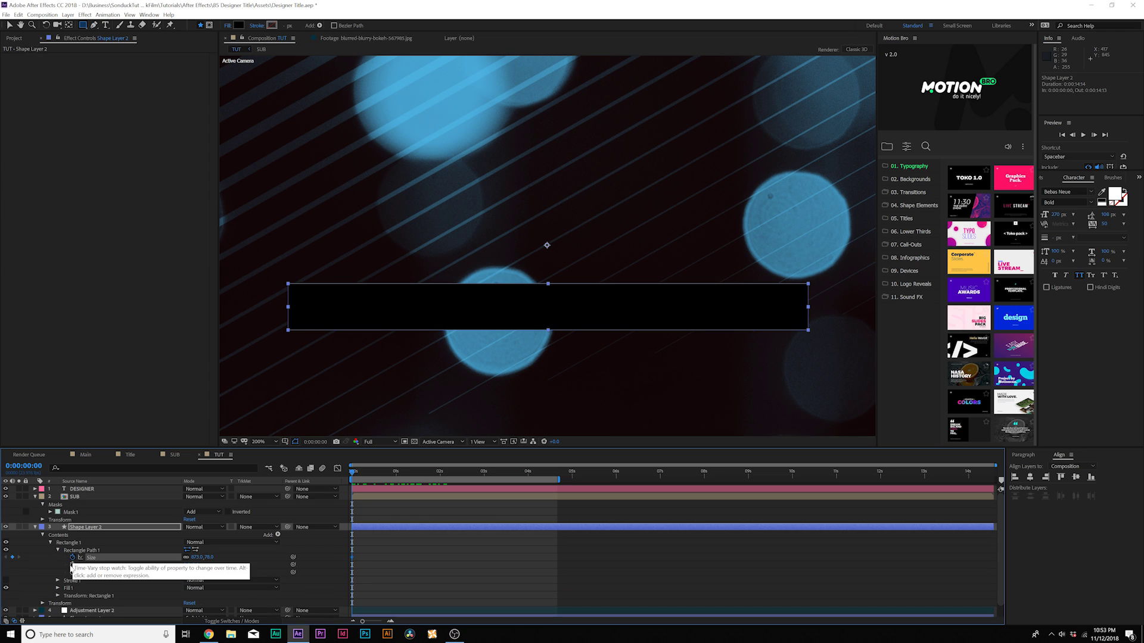
left_click(72, 564)
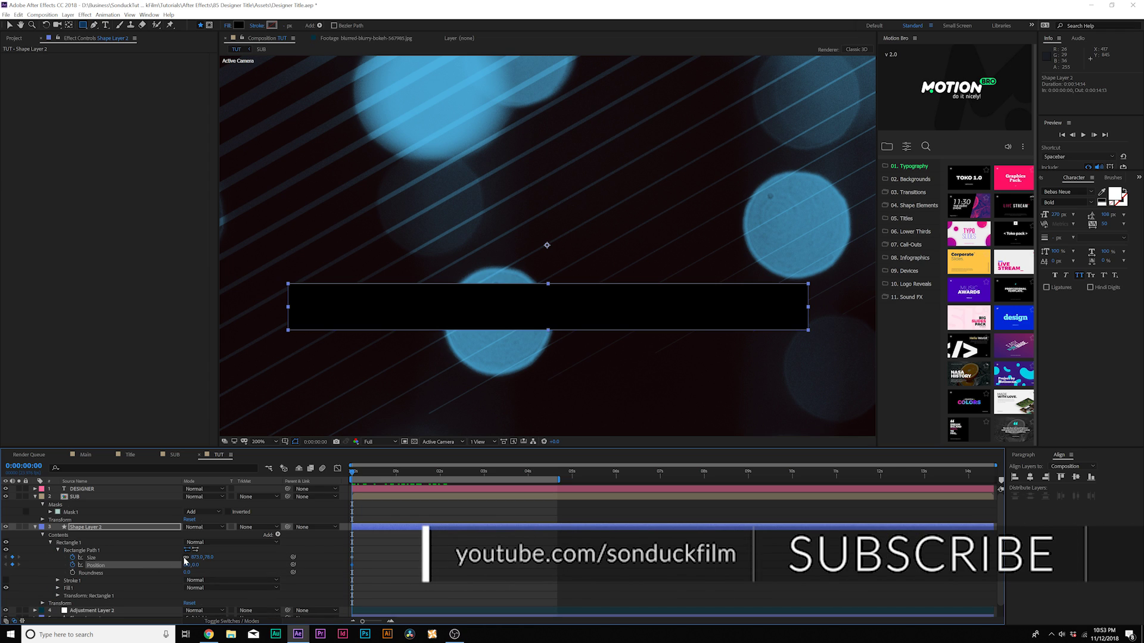
left_click_drag(346, 553, 398, 560)
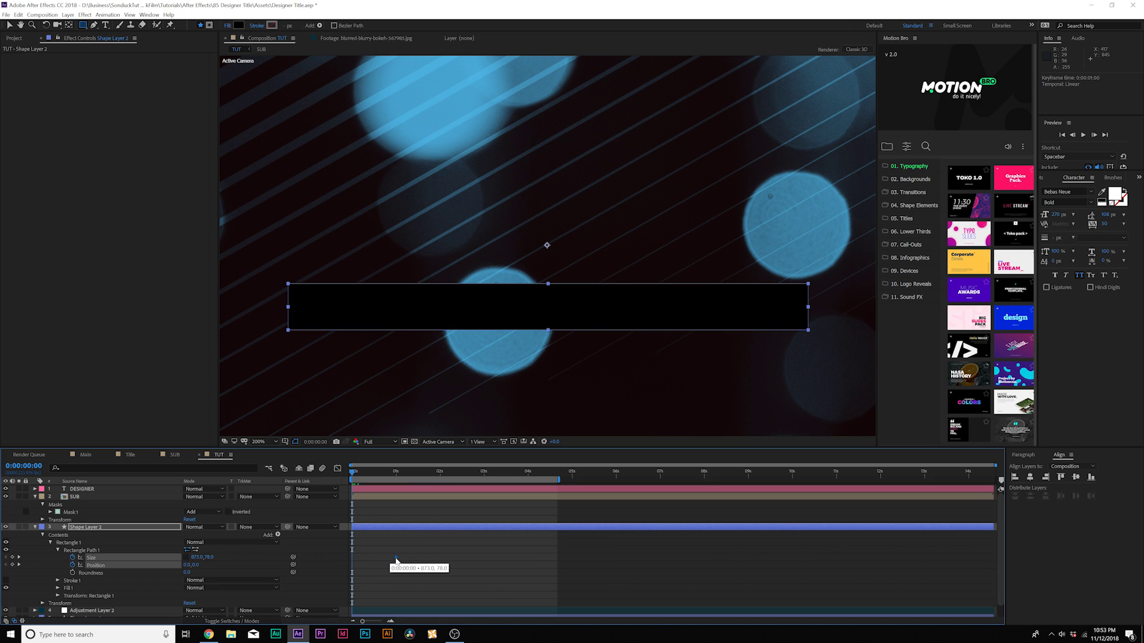
Start the bar at Size Y 0 and Position Y -44, shift keys 8 frames later, ease, preview
left_click(213, 557)
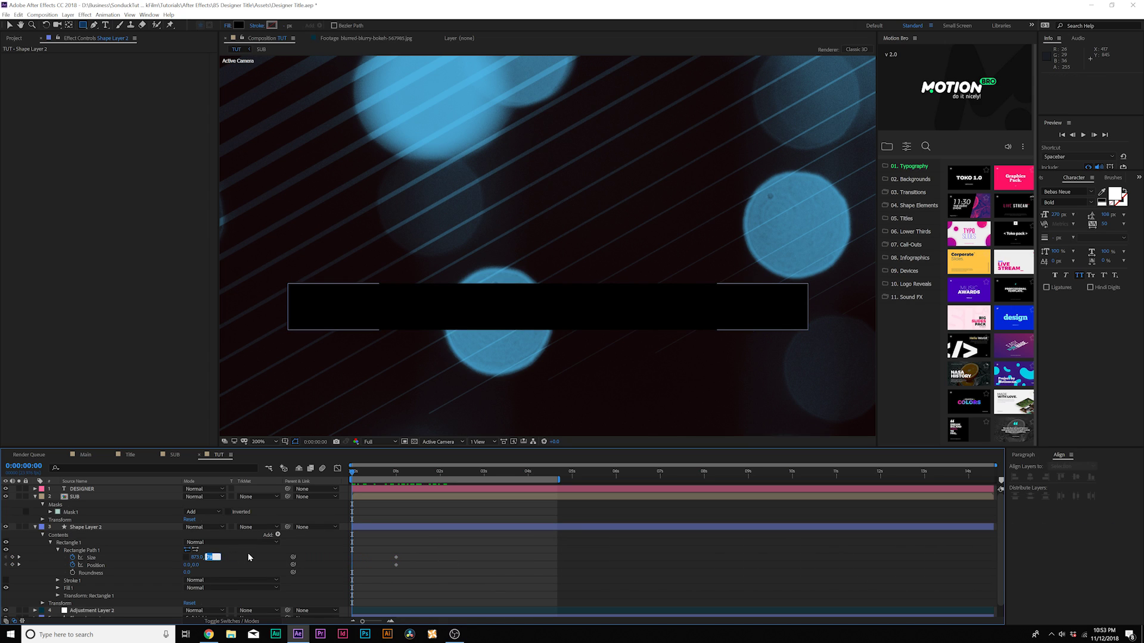
type("0")
key("Return")
left_click_drag(197, 567, 174, 565)
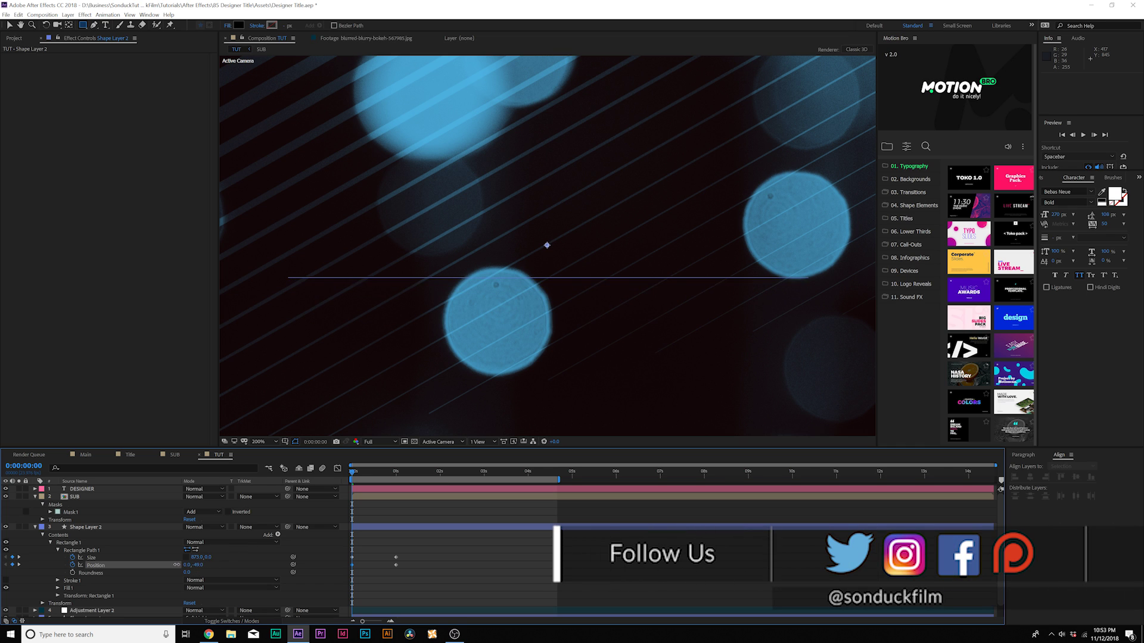
left_click_drag(356, 474, 383, 473)
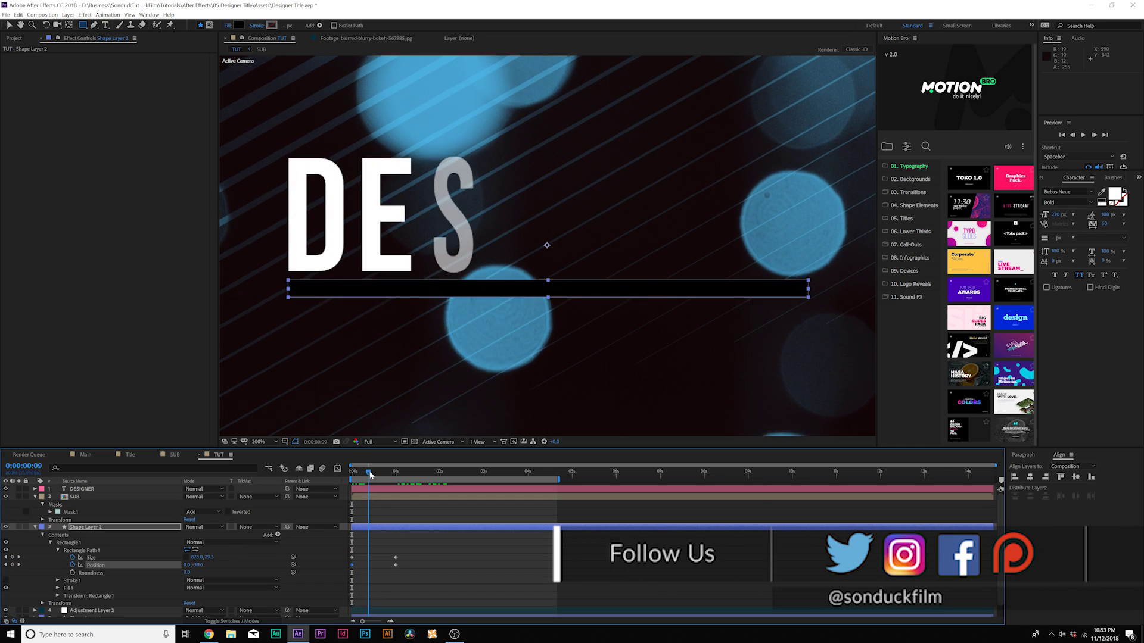
left_click_drag(409, 547, 387, 560)
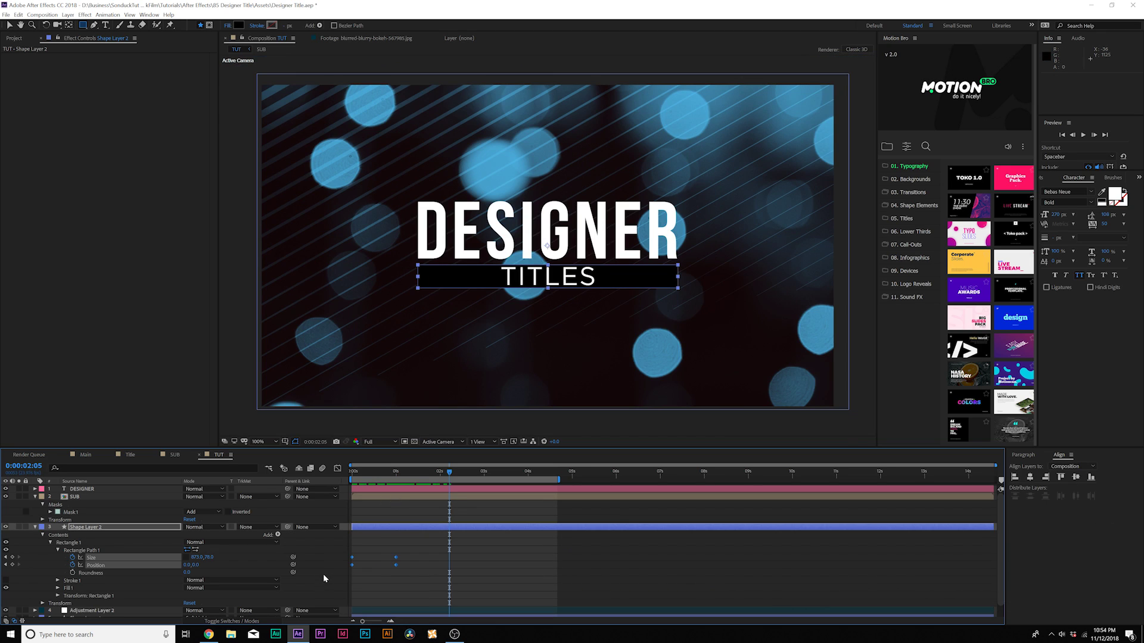
key("F9")
key("Home")
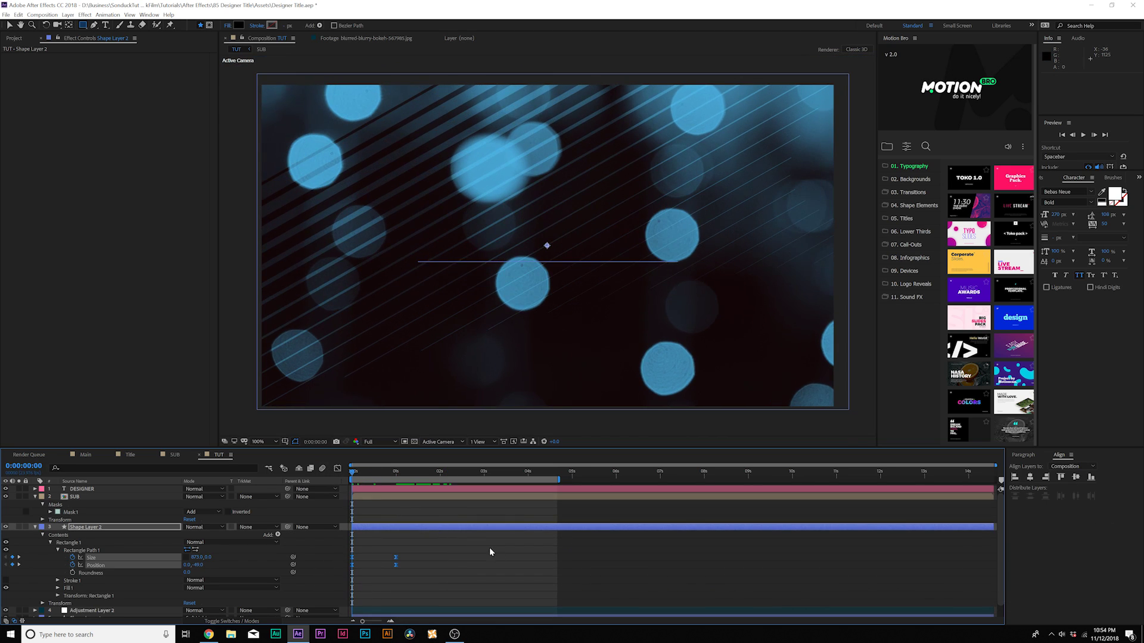
left_click(606, 585)
key("space")
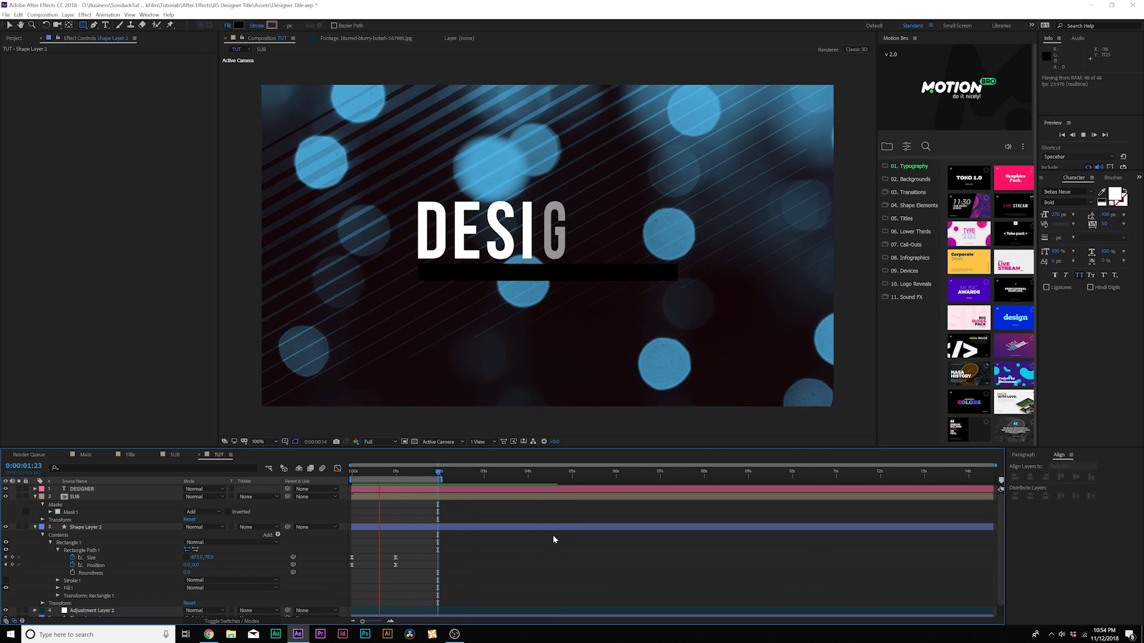
key("ctrl+a")
Nest Shape Layer 2, DESIGNER and SUB into a composition named ALL TITLE
key("u")
left_click(84, 504)
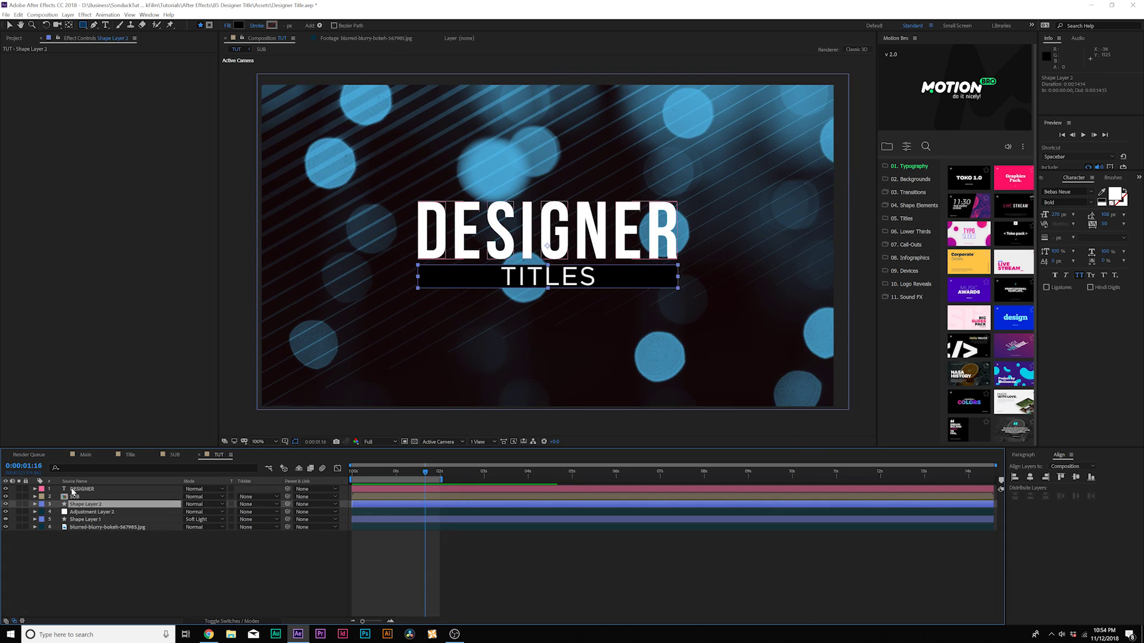
left_click(81, 489, "shift")
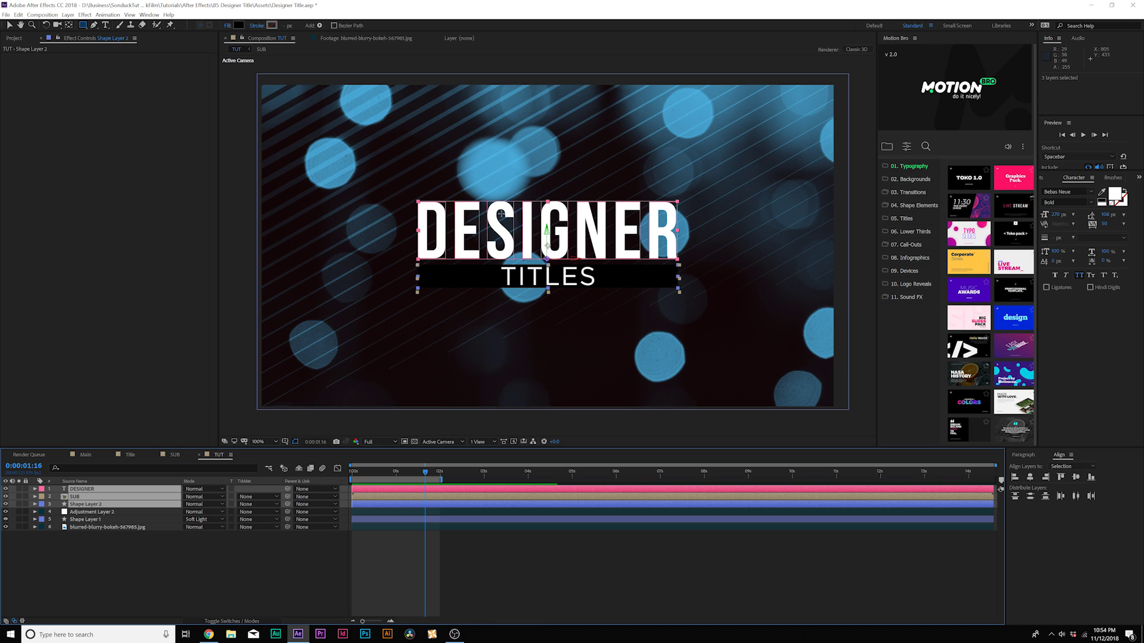
key("ctrl+shift+c")
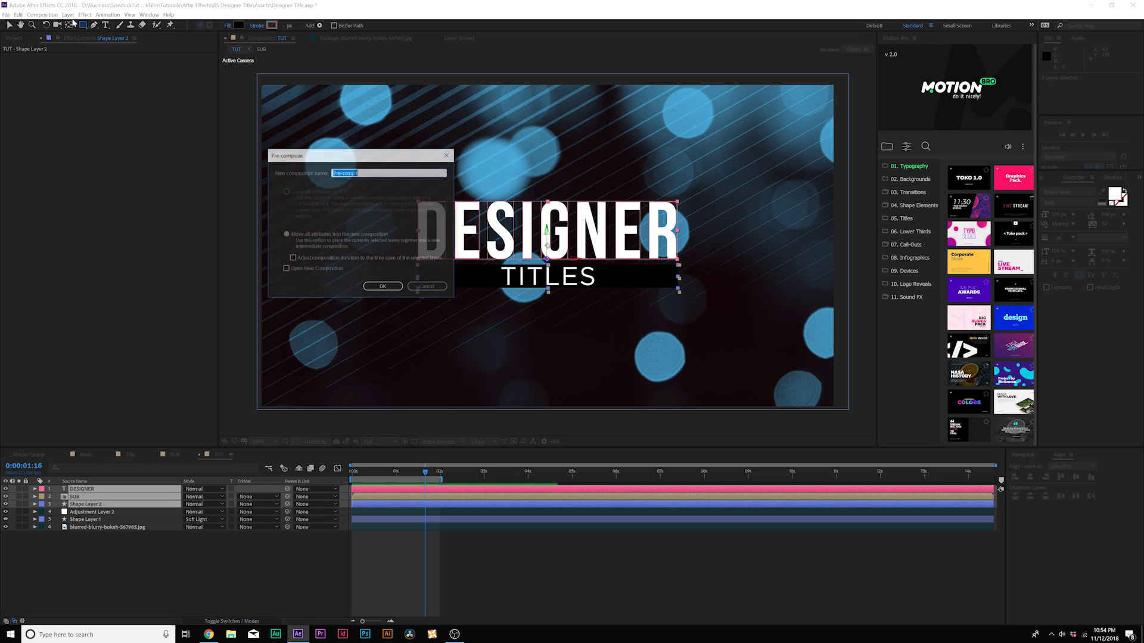
type("ALL")
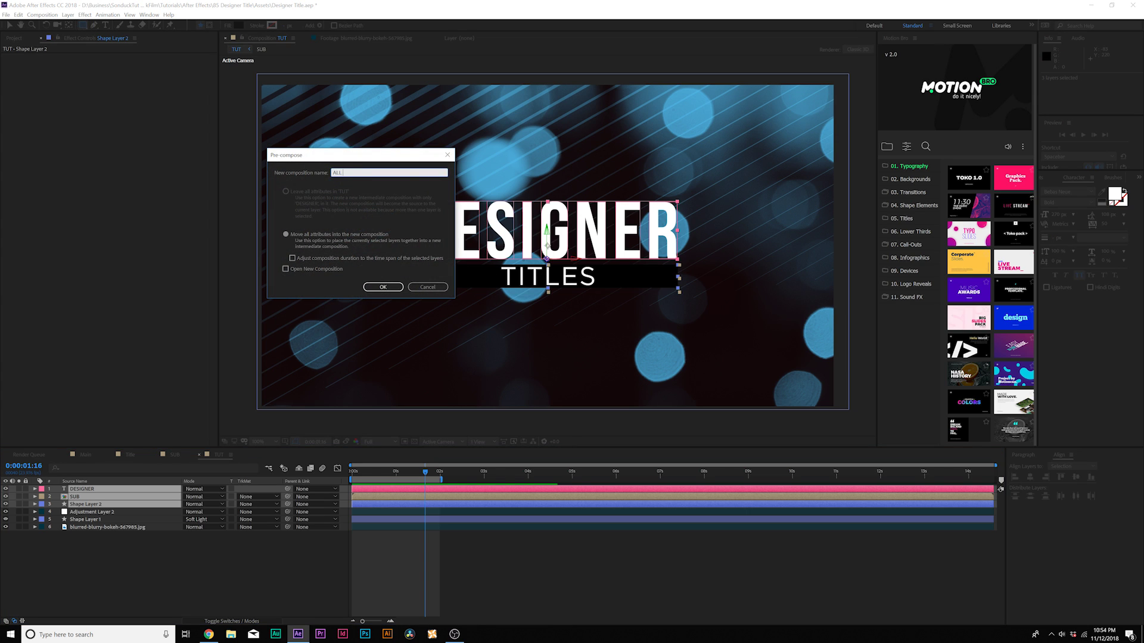
type(" TITLE")
key("Return")
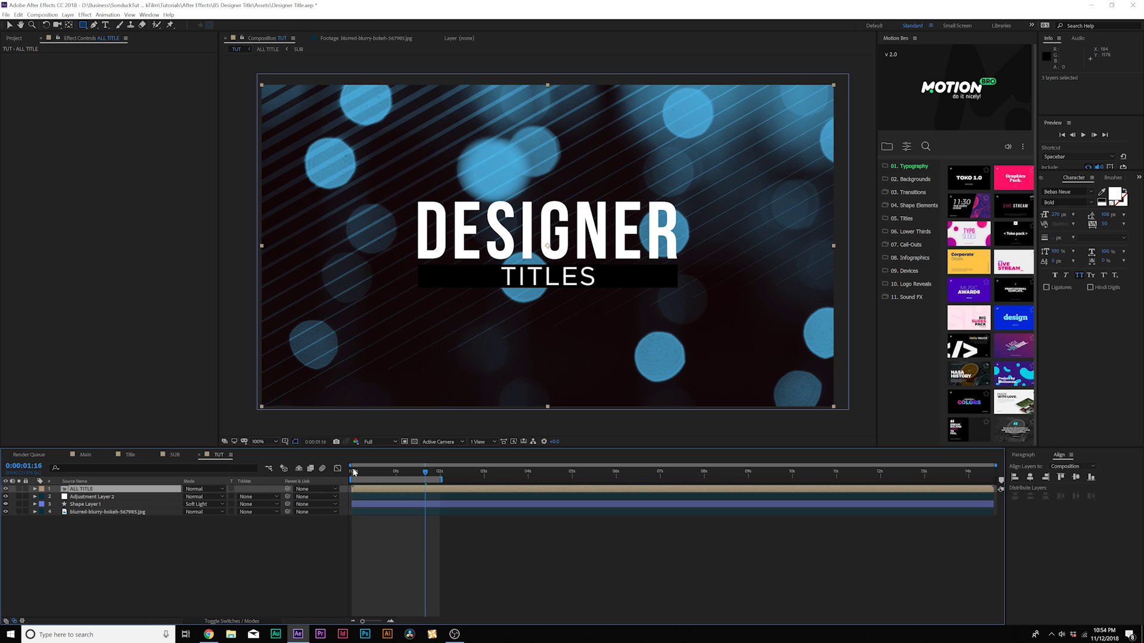
Keyframe ALL TITLE's Scale from 100% at the start to 108% around five seconds, then preview
key("Home")
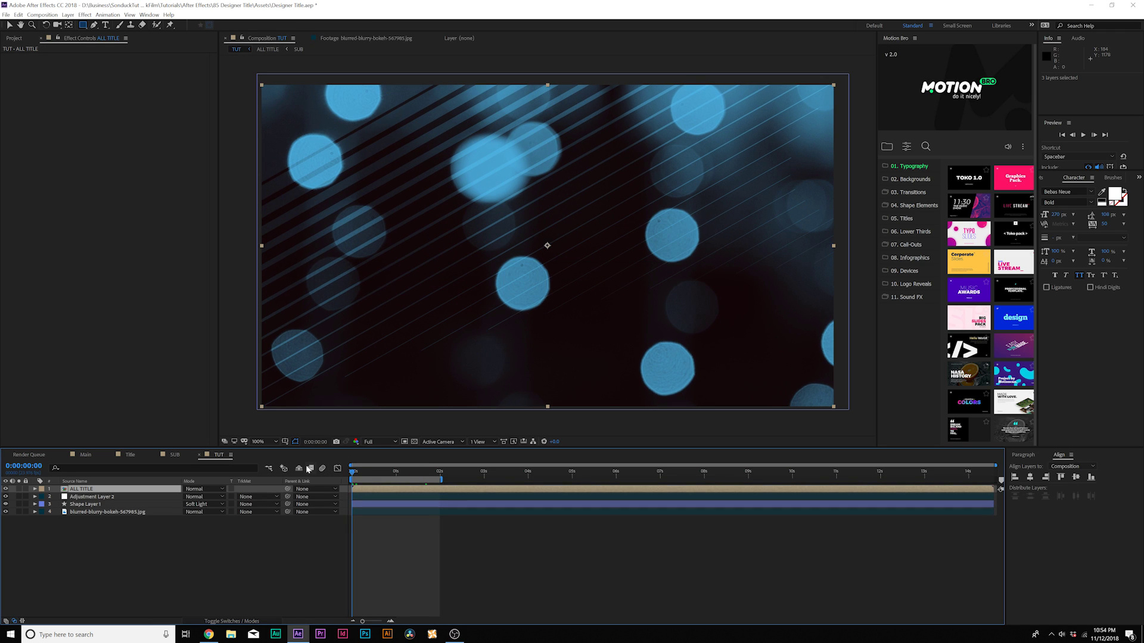
key("s")
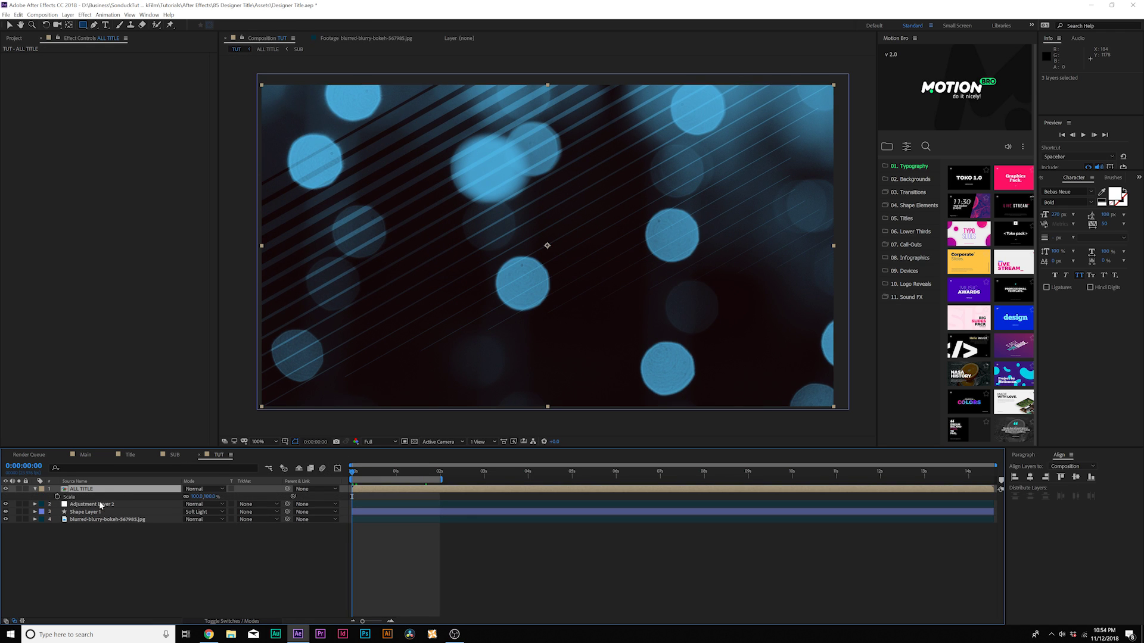
left_click(57, 497)
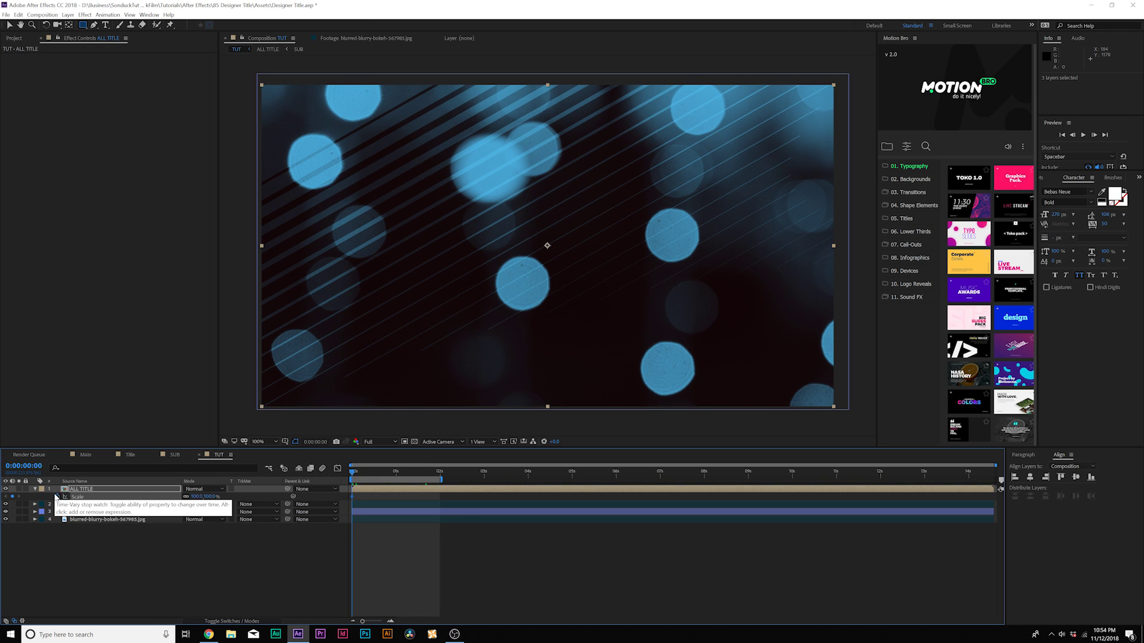
left_click_drag(511, 473, 574, 486)
left_click_drag(196, 499, 200, 499)
left_click(257, 556)
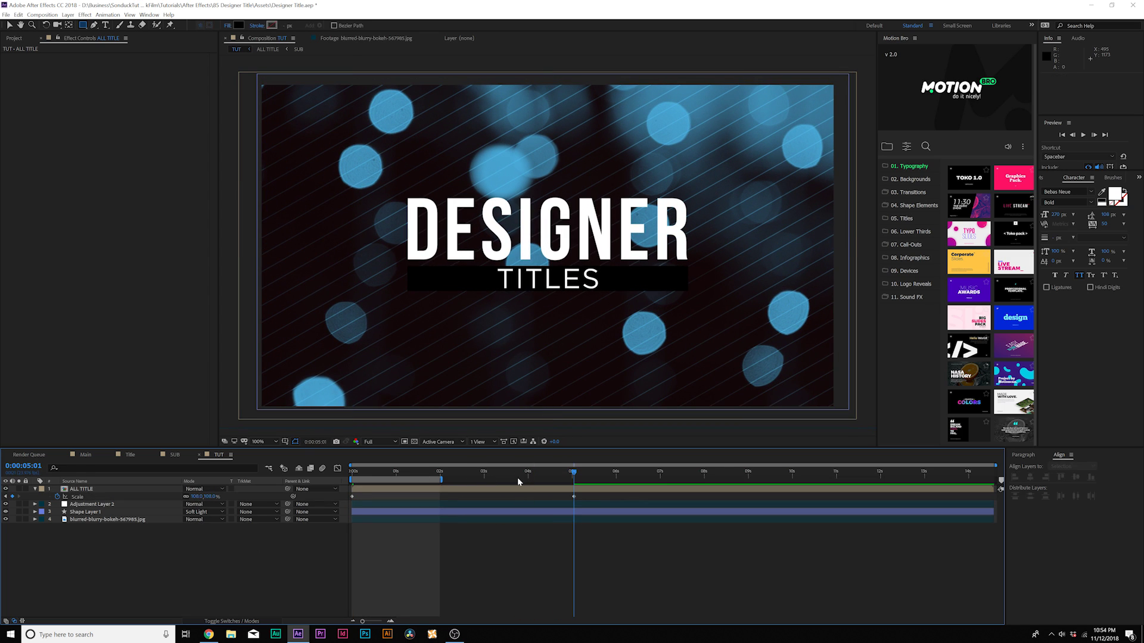
key("space")
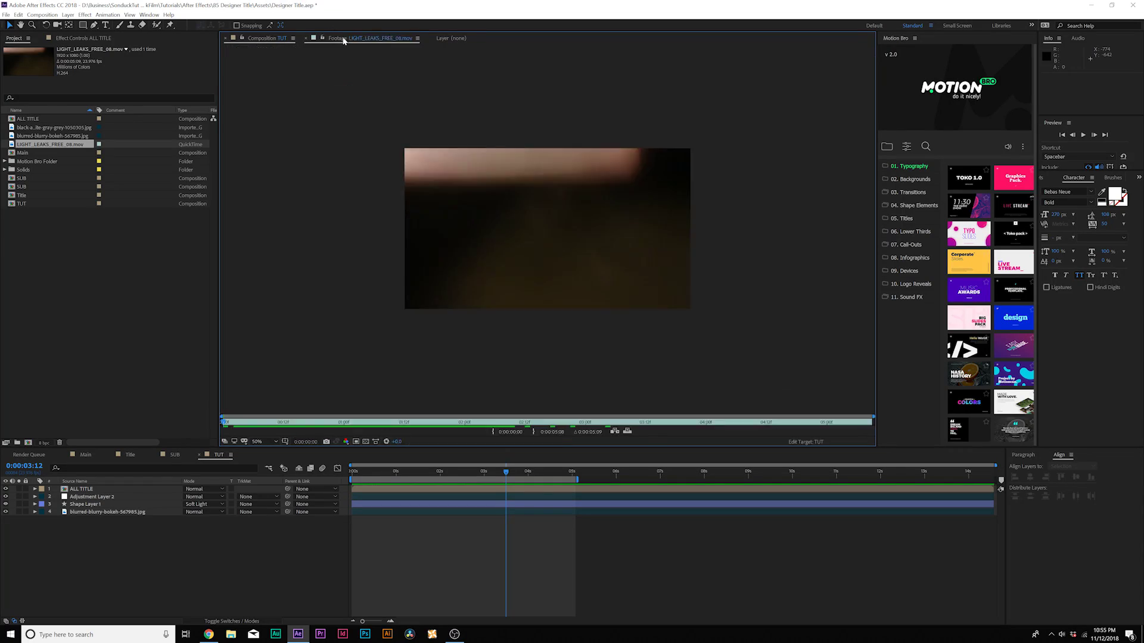
Add the light-leak clip to TUT in Screen mode with opacity lowered to about 69%
left_click_drag(237, 422, 329, 427)
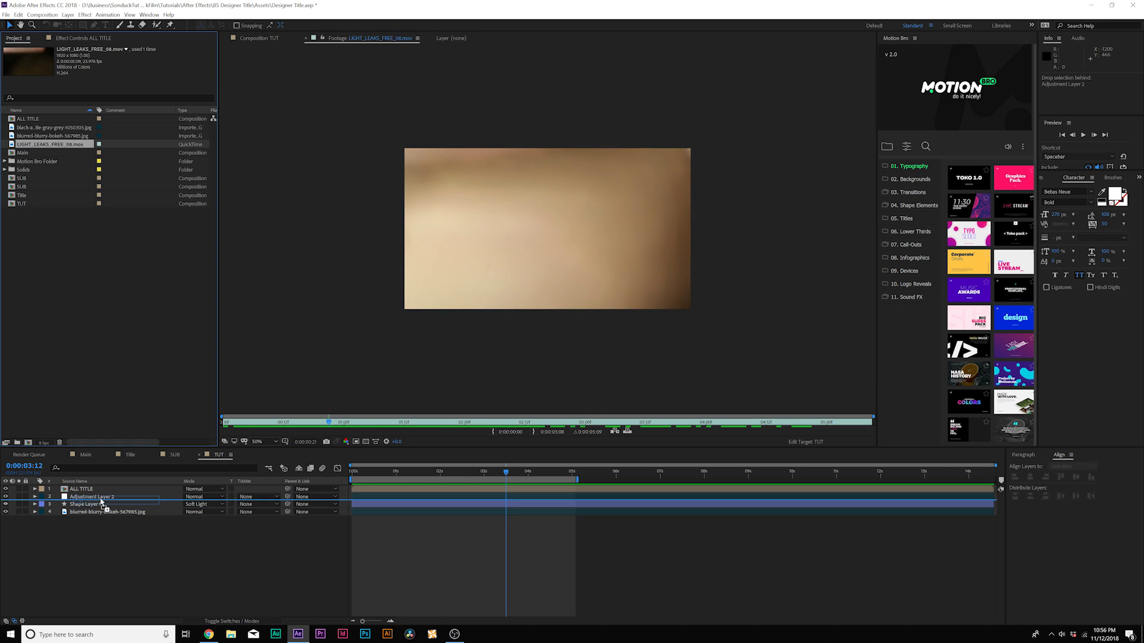
left_click_drag(101, 502, 101, 501)
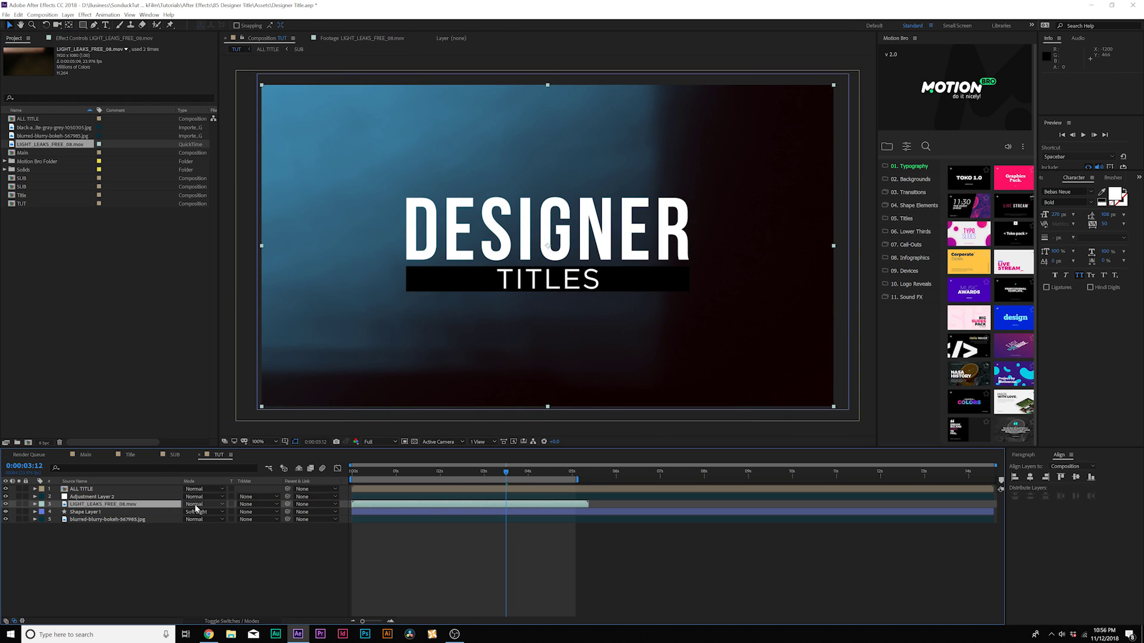
left_click(196, 505)
left_click(215, 246)
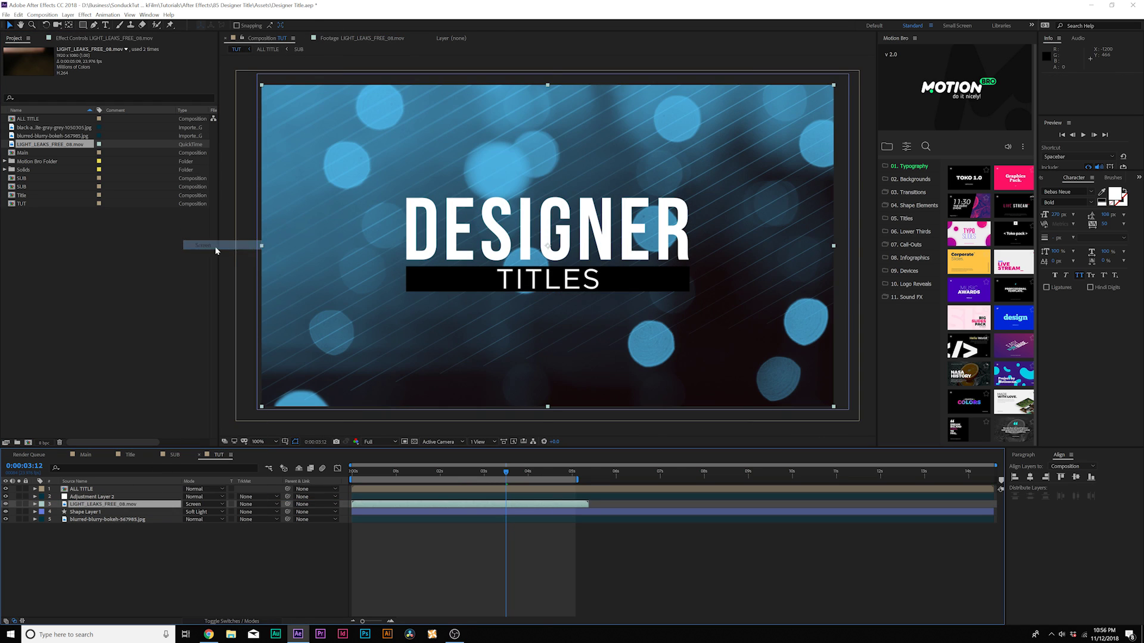
key("t")
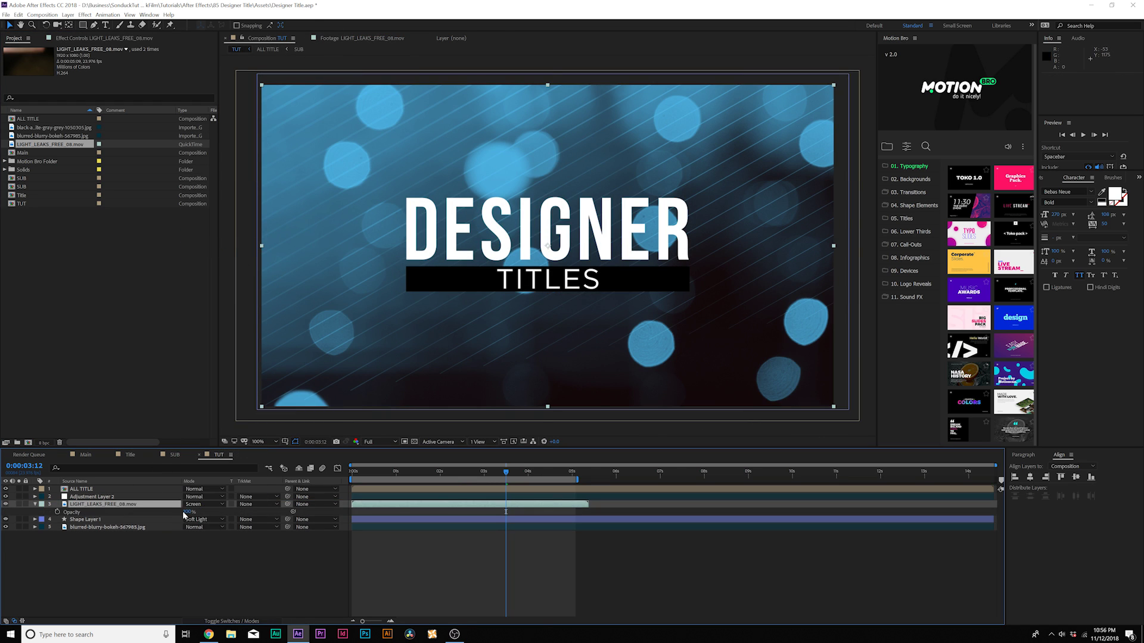
left_click_drag(181, 512, 168, 511)
Preview the title animation with the light-leak overlay and collapse the layer
left_click(216, 560)
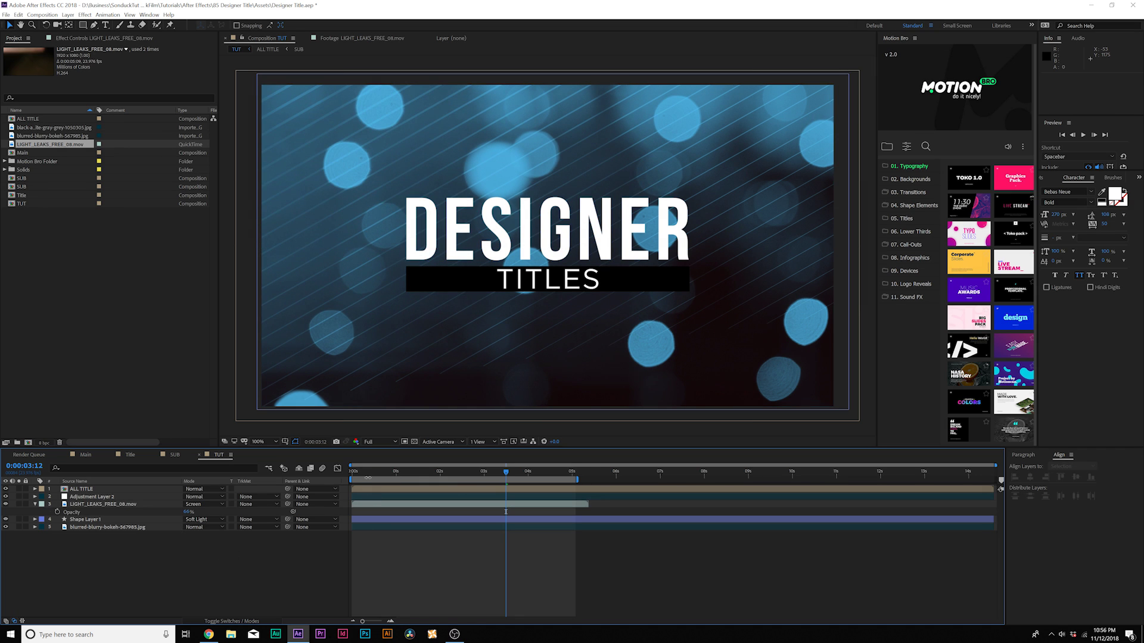
key("space")
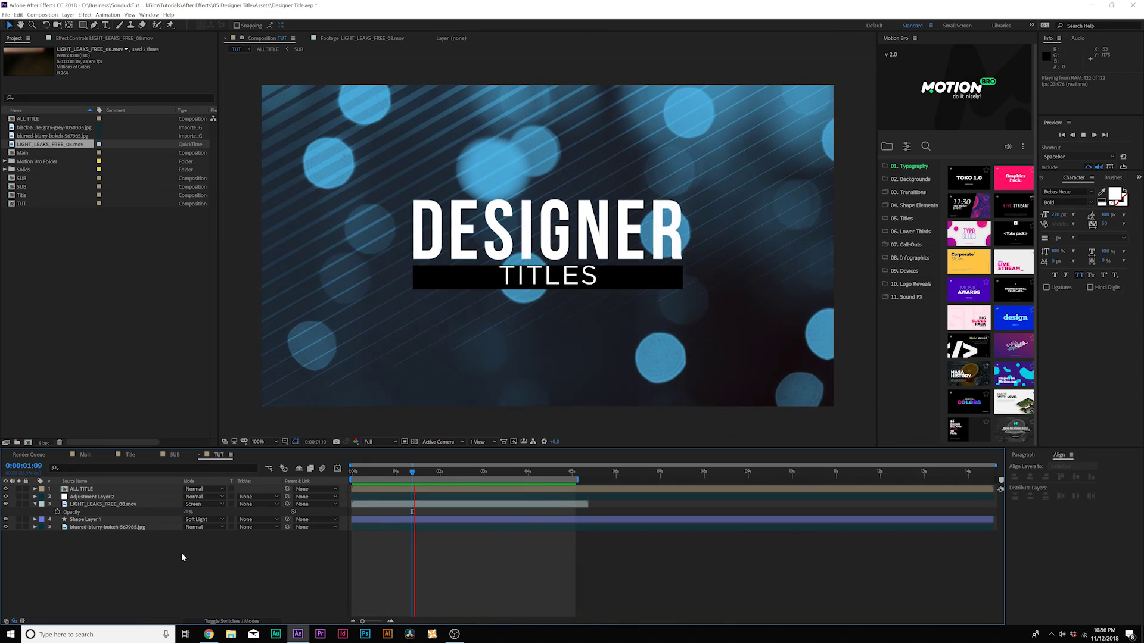
key("space")
key("space")
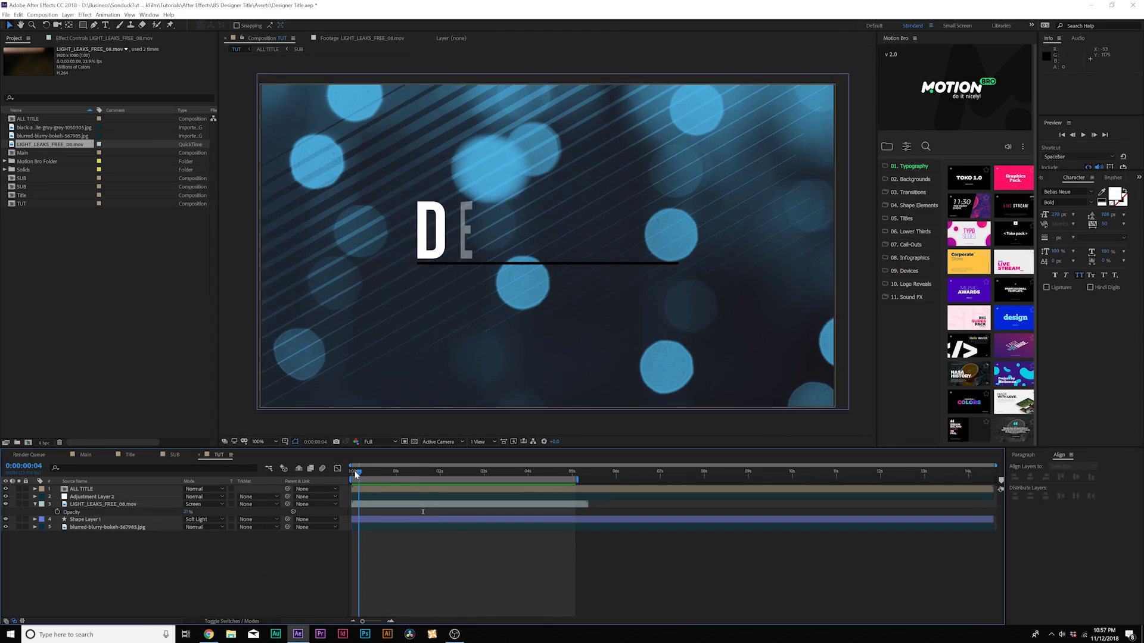
key("space")
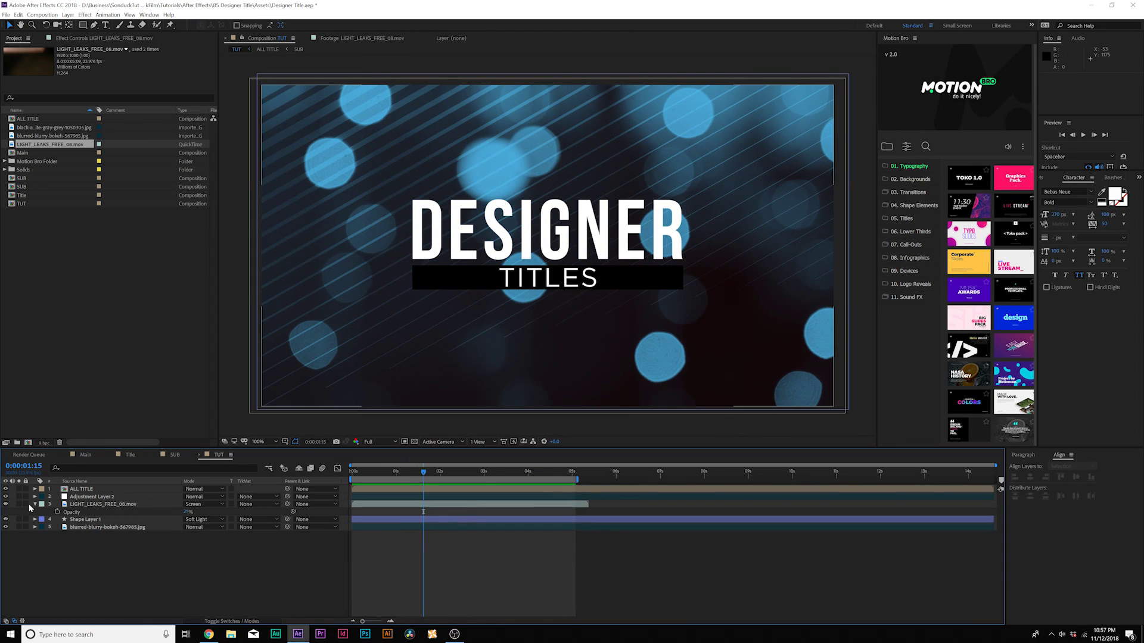
left_click(35, 504)
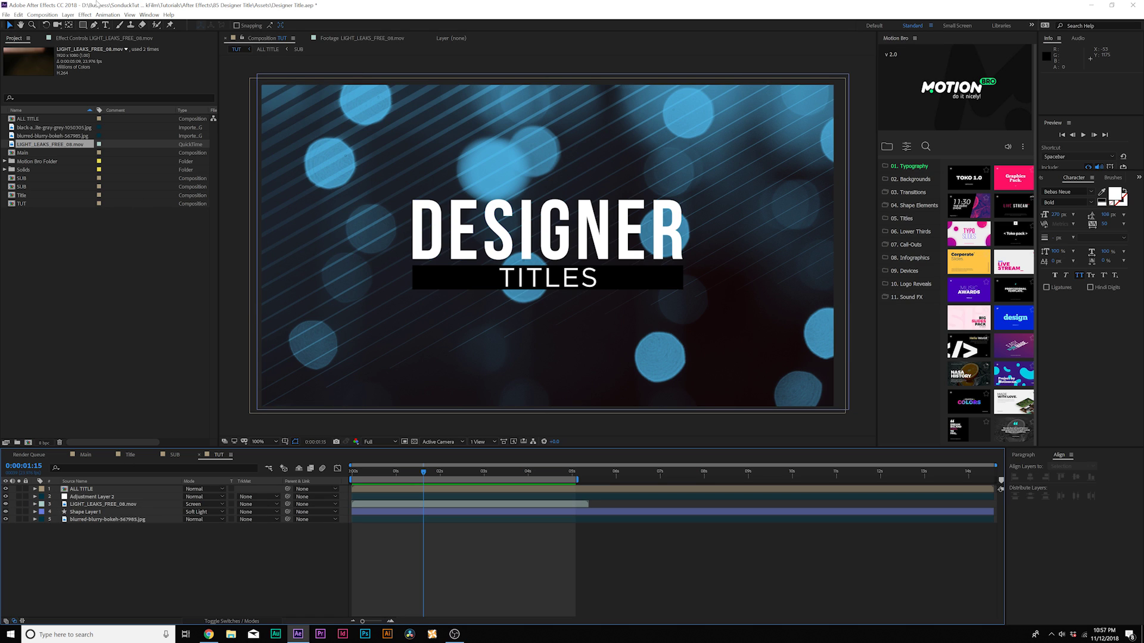
Add a Null 2 layer and give its Position a wiggle expression
left_click(73, 16)
mouse_move(78, 25)
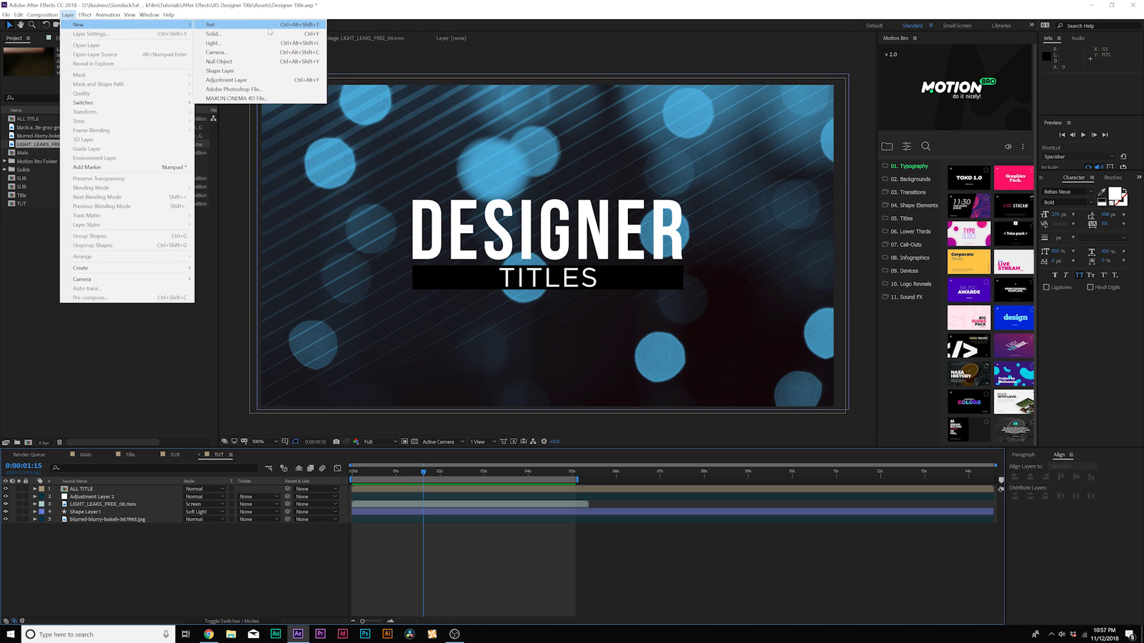
left_click(241, 62)
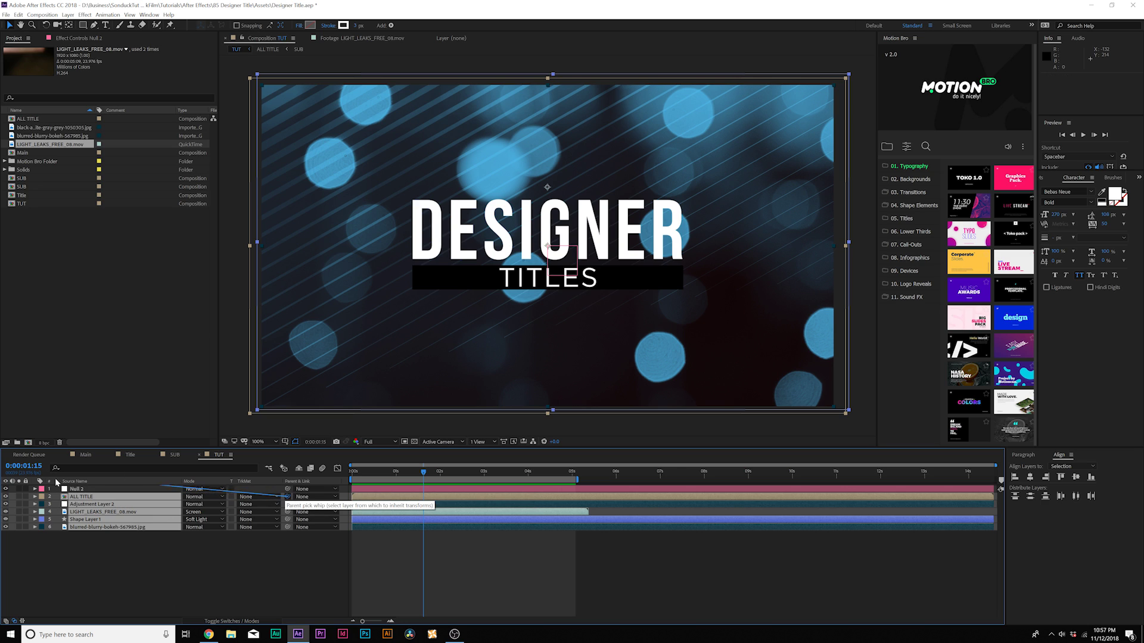
left_click(152, 558)
left_click(88, 491)
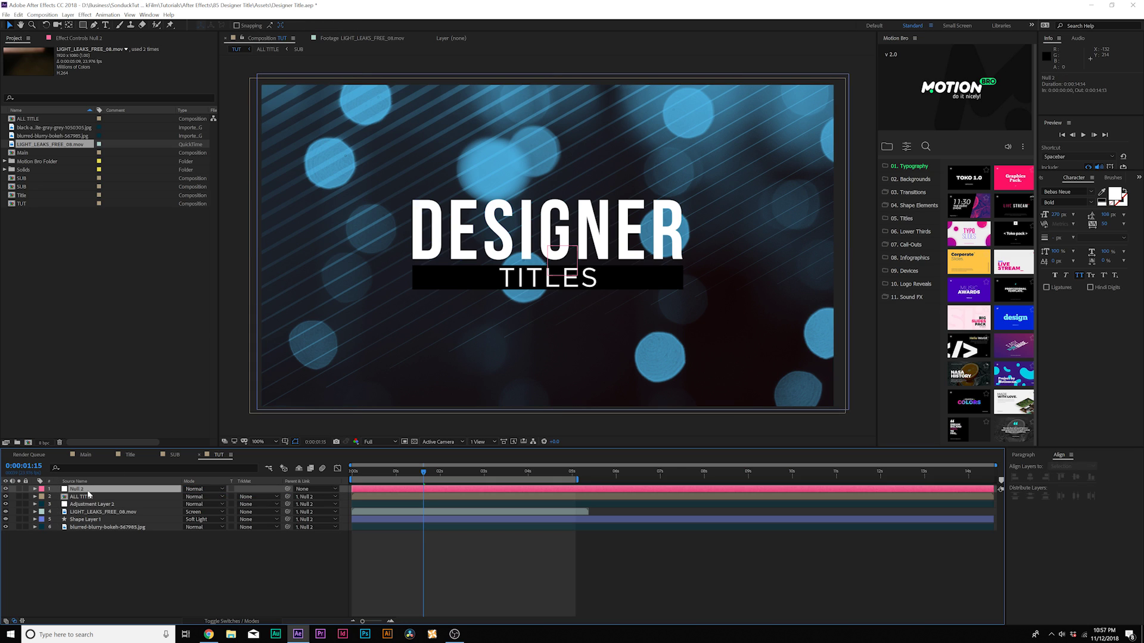
key("p")
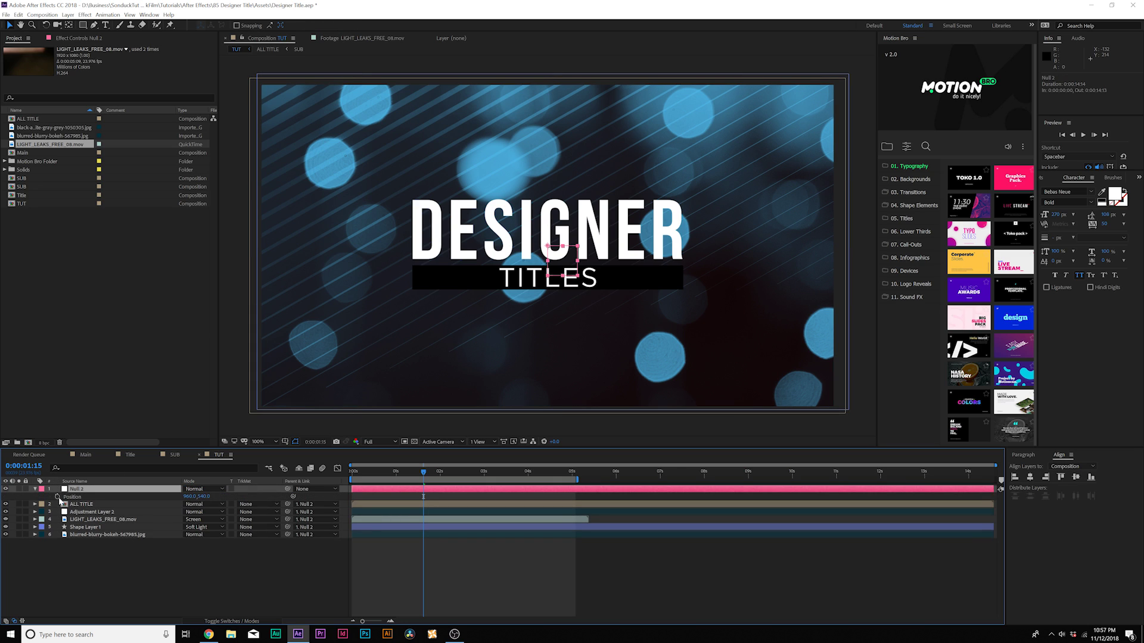
left_click(58, 497, "alt")
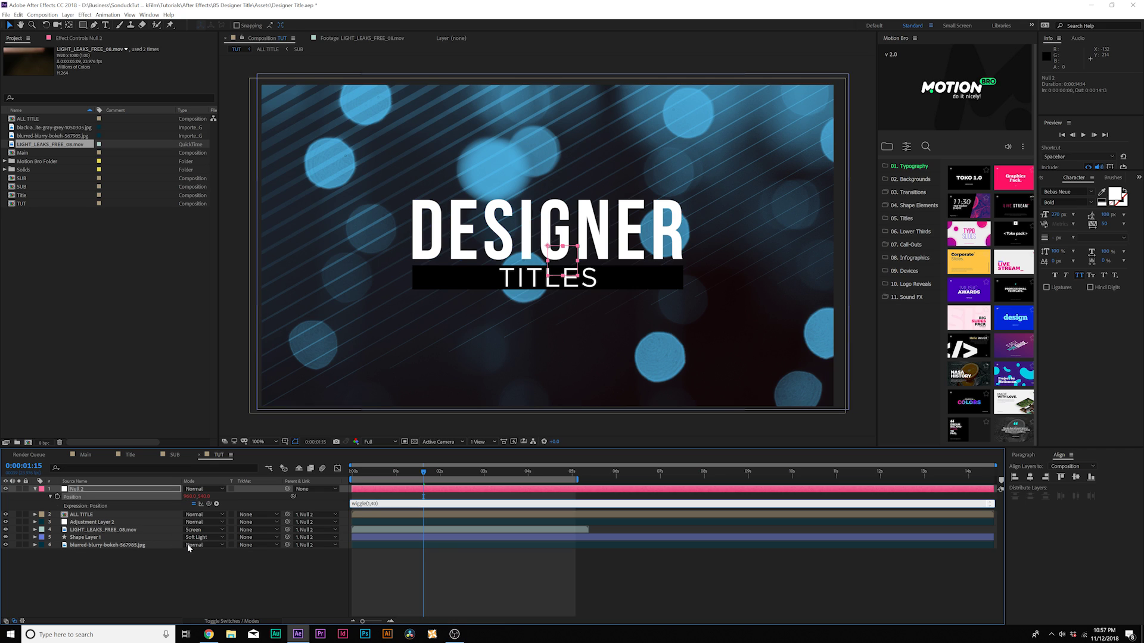
left_click(220, 574)
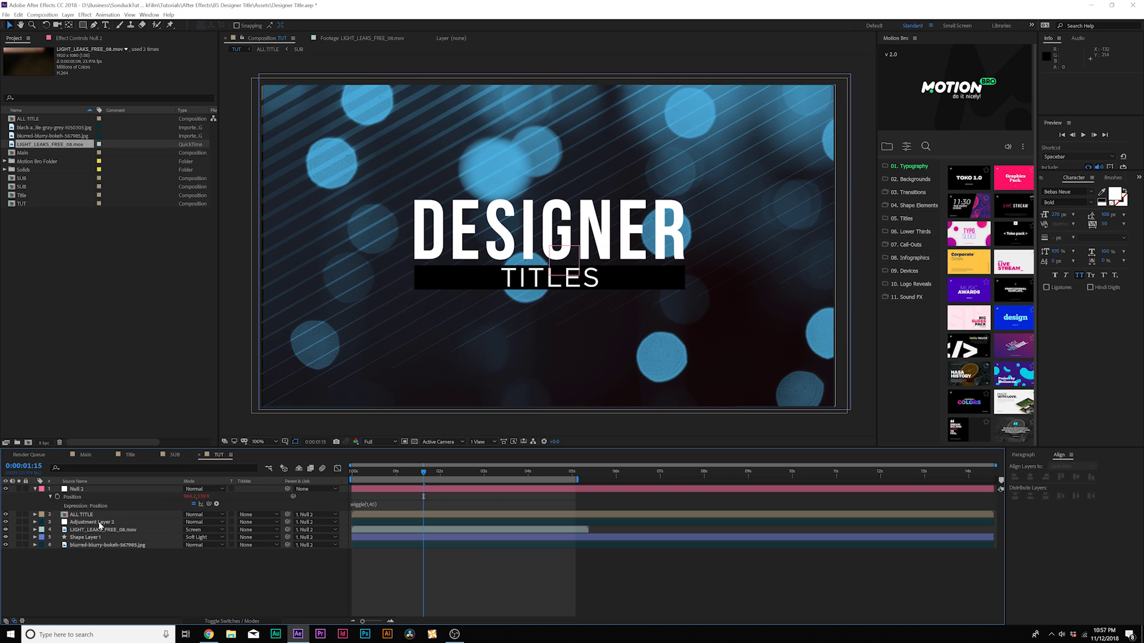
Set the light-leak footage Scale to 105% and preview the wiggling camera movement
key("s")
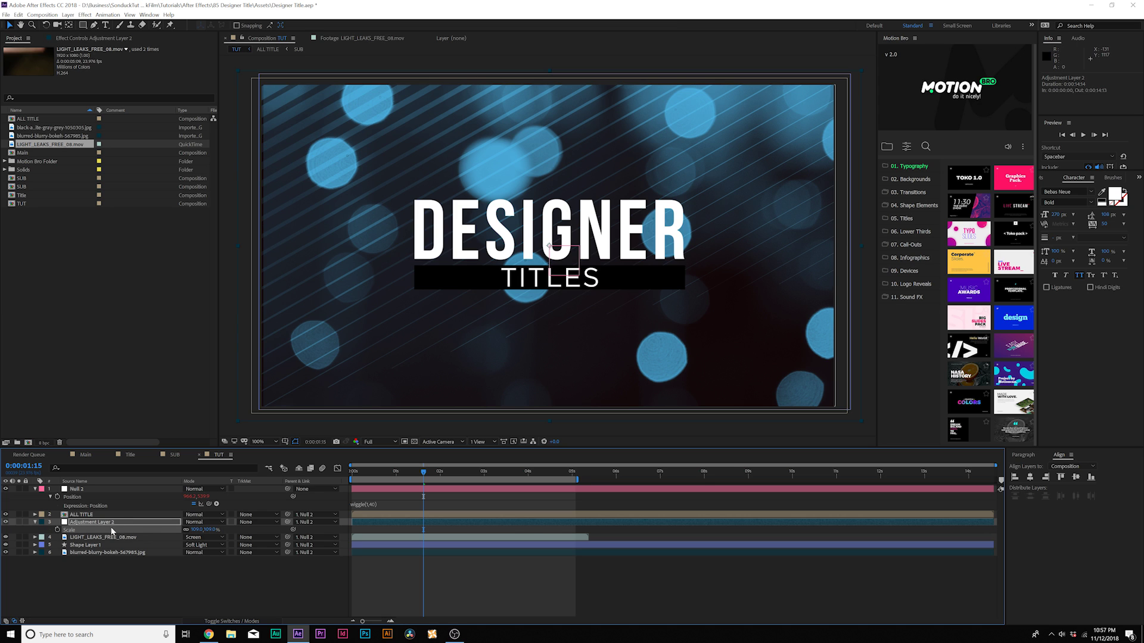
left_click(137, 537)
key("s")
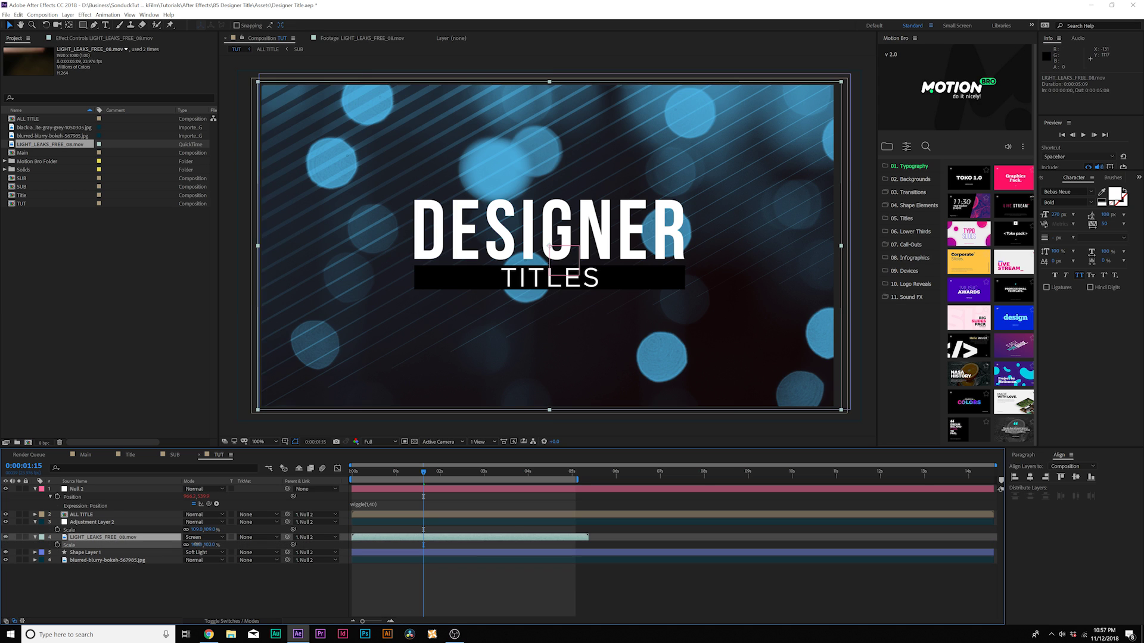
left_click(251, 564)
key("space")
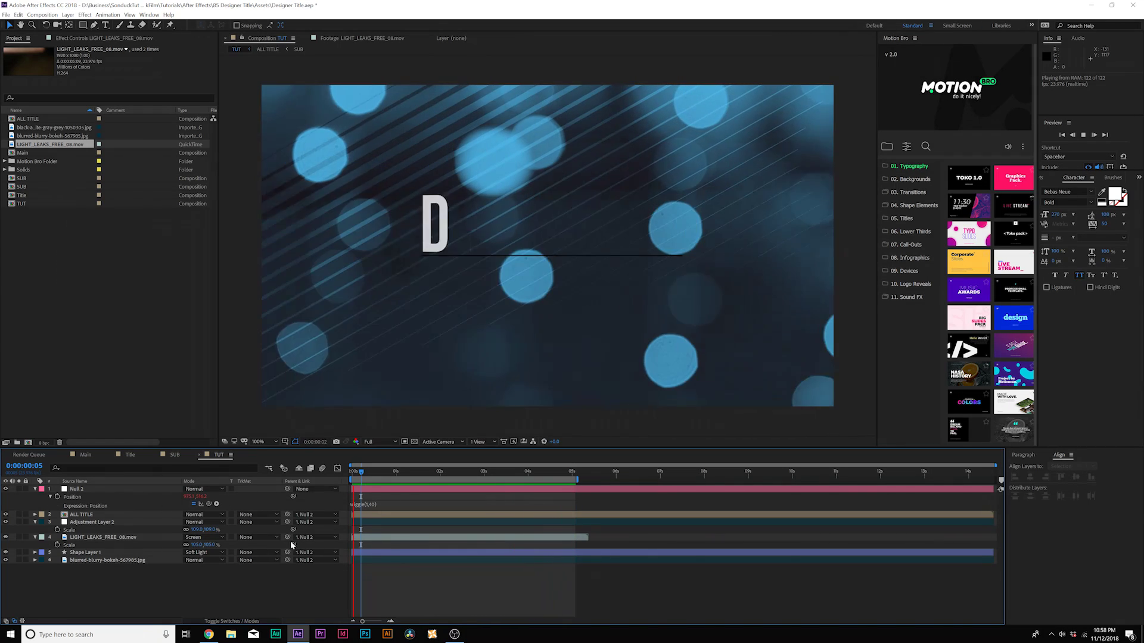
key("space")
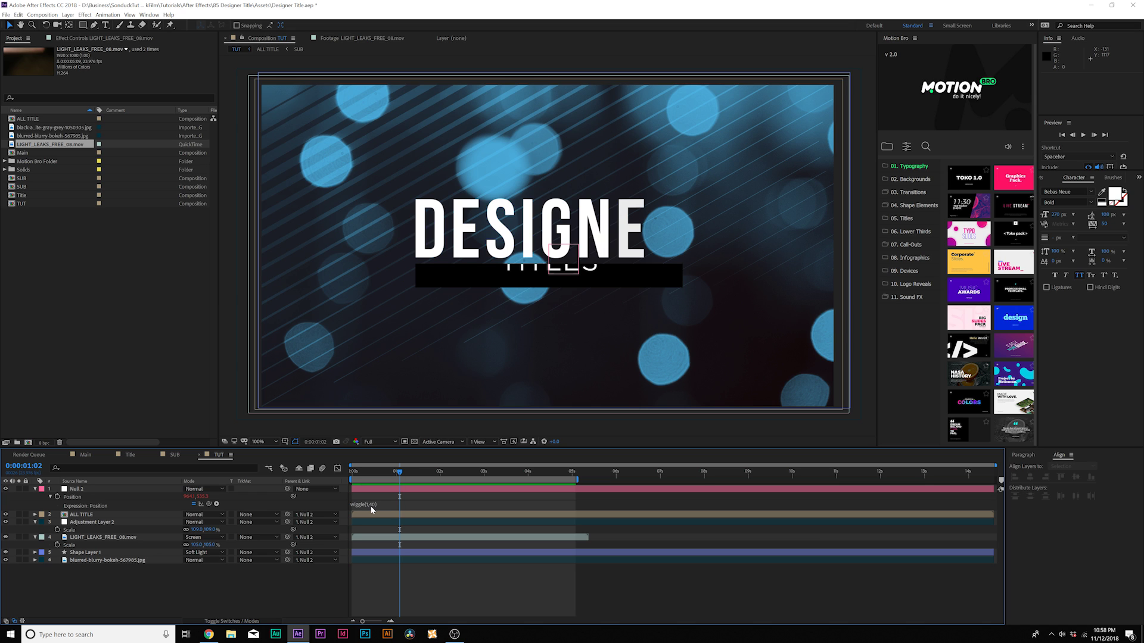
mouse_move(382, 473)
left_mouse_down()
mouse_move(362, 473)
mouse_move(401, 473)
left_mouse_up()
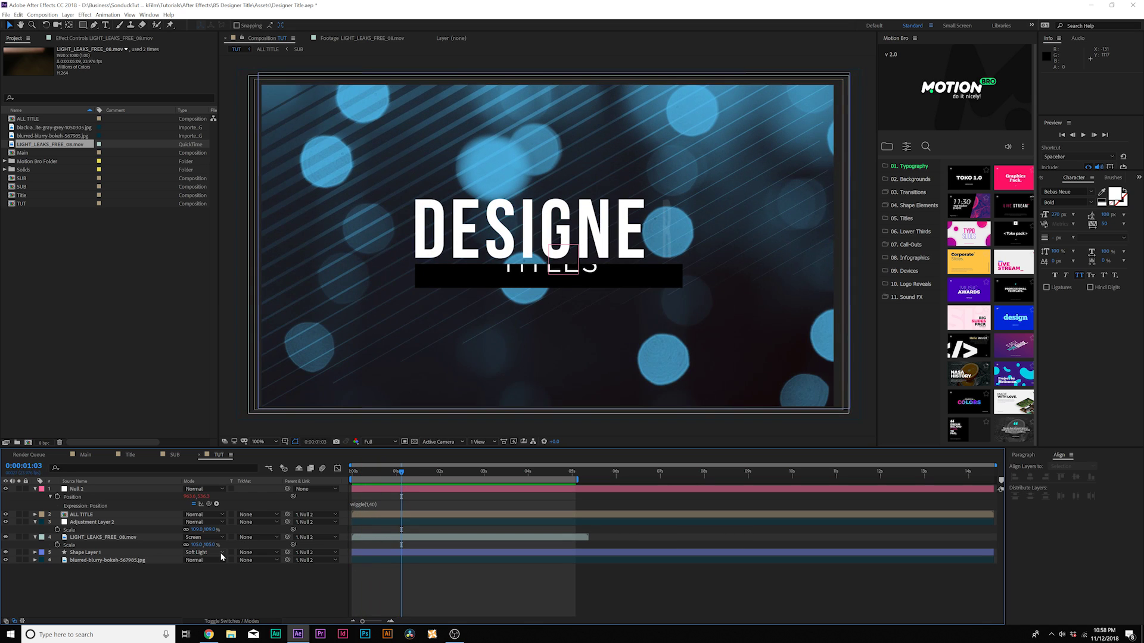
Add a new adjustment layer to the TUT composition
key("u")
left_click(68, 14)
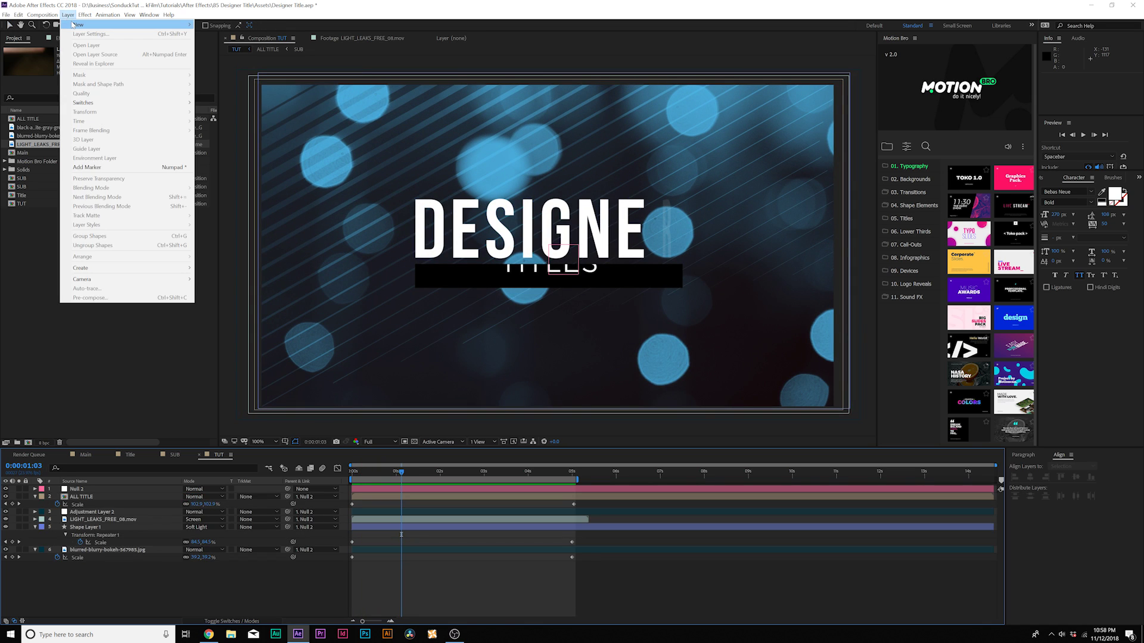
mouse_move(119, 24)
left_click(227, 79)
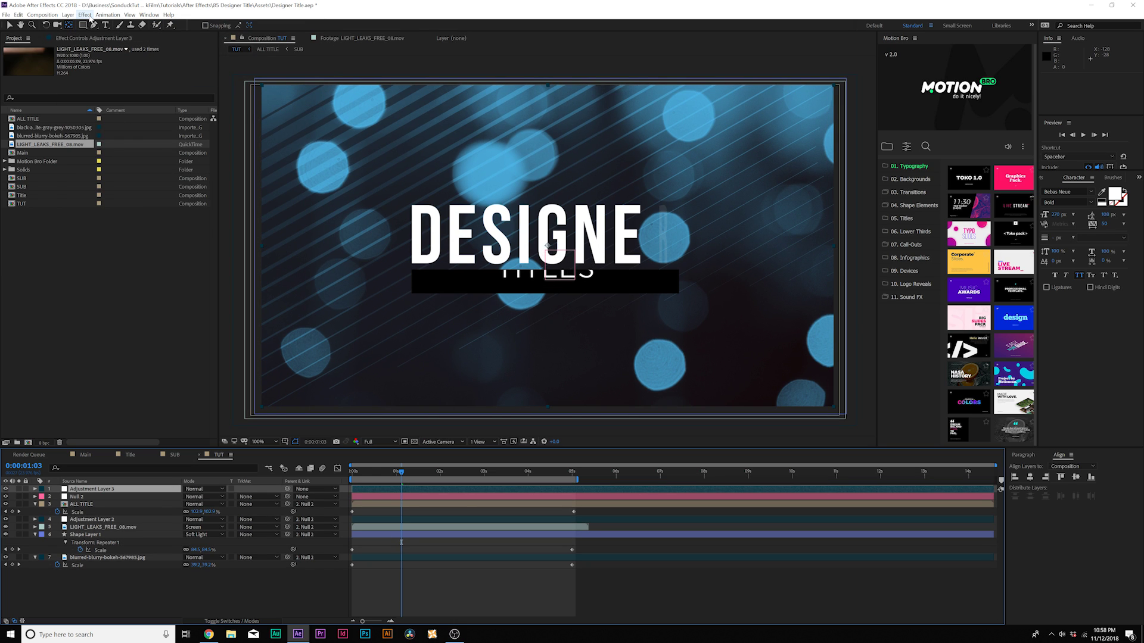
Apply Noise & Grain > Noise to the adjustment layer and preview the grain
left_click(84, 14)
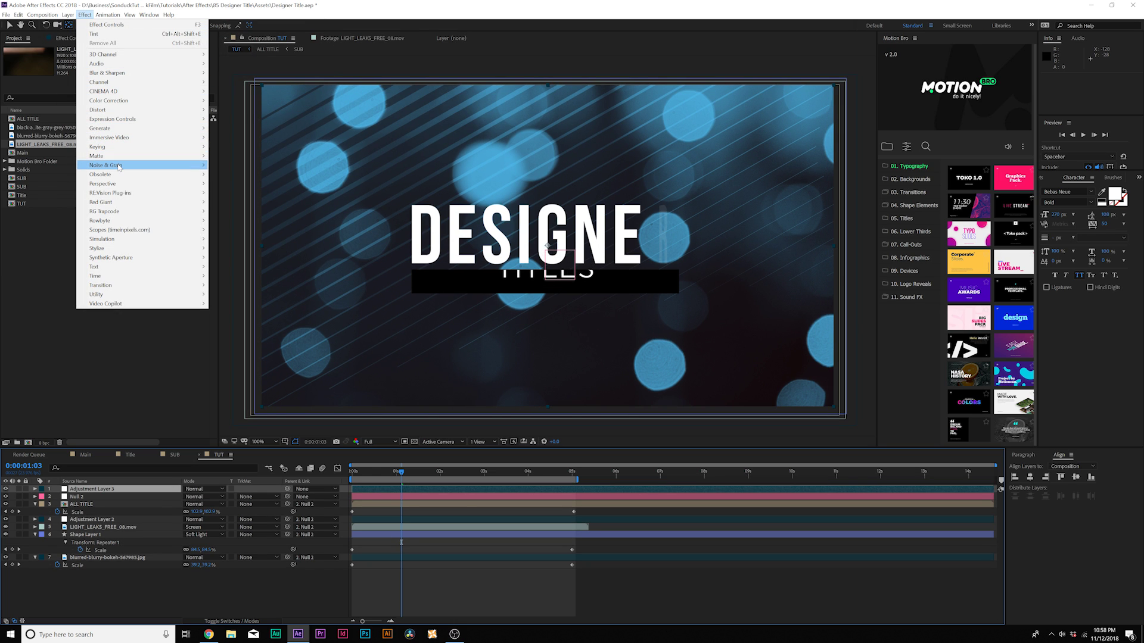
mouse_move(118, 168)
left_click(233, 212)
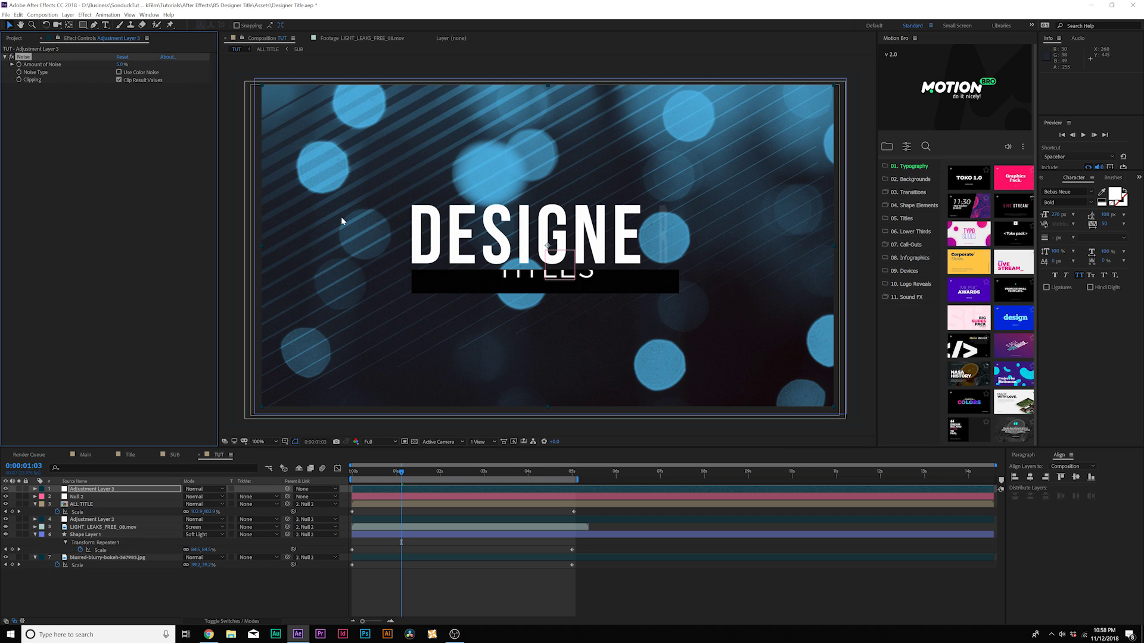
key("space")
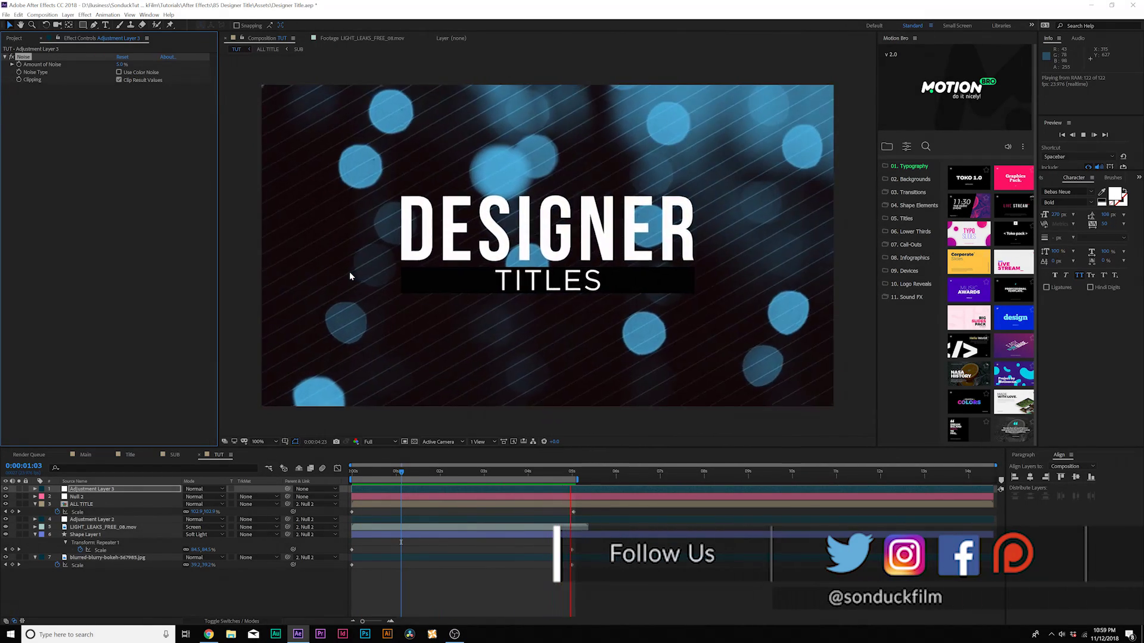
Switch the timeline from Modes to the layer Switches columns
left_click(218, 622)
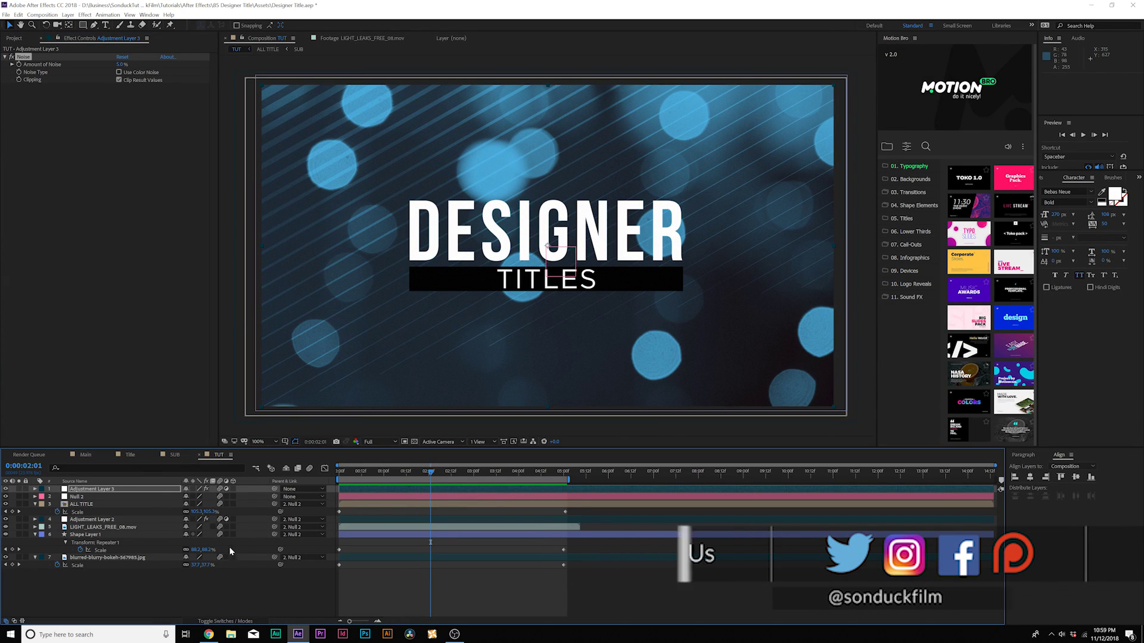